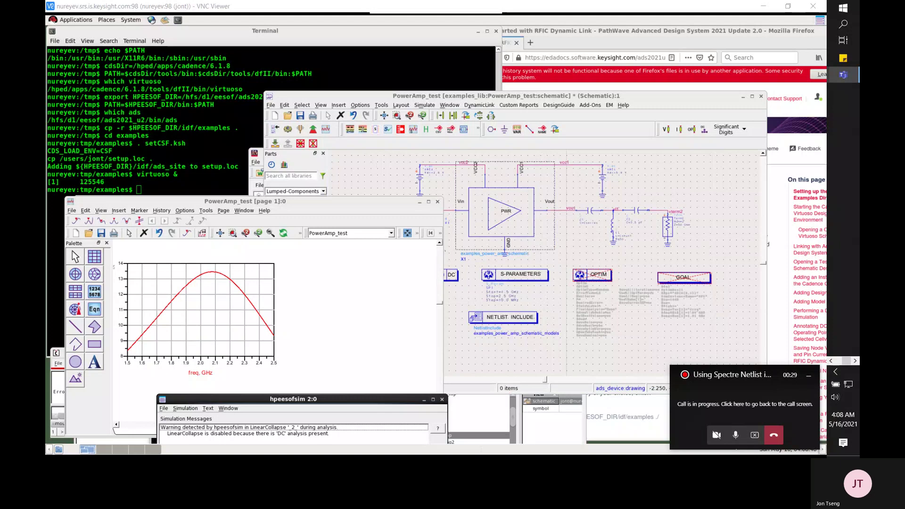
Step: Close the PowerAmp_test data display and hpeesofsim windows, bringing the Virtuoso power_amp schematic forward
{"action": "left_click", "coordinate": [808, 372]}
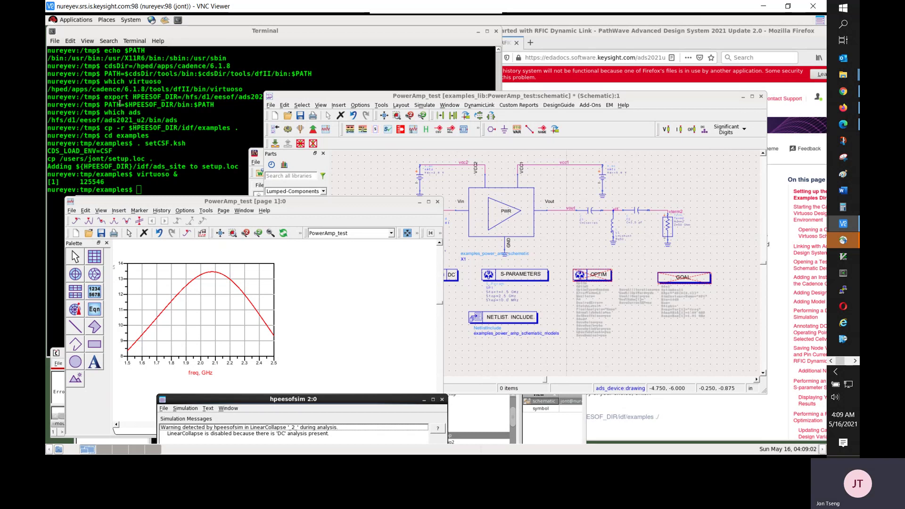
{"action": "left_click", "coordinate": [217, 78]}
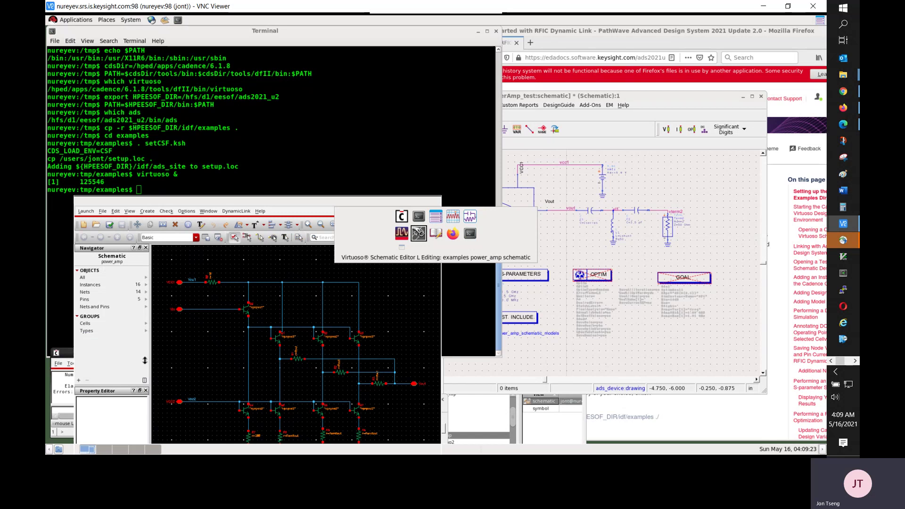
Step: Launch ADS Dynamic Link from Virtuoso and switch to the ADS windows
{"action": "left_click", "coordinate": [86, 212]}
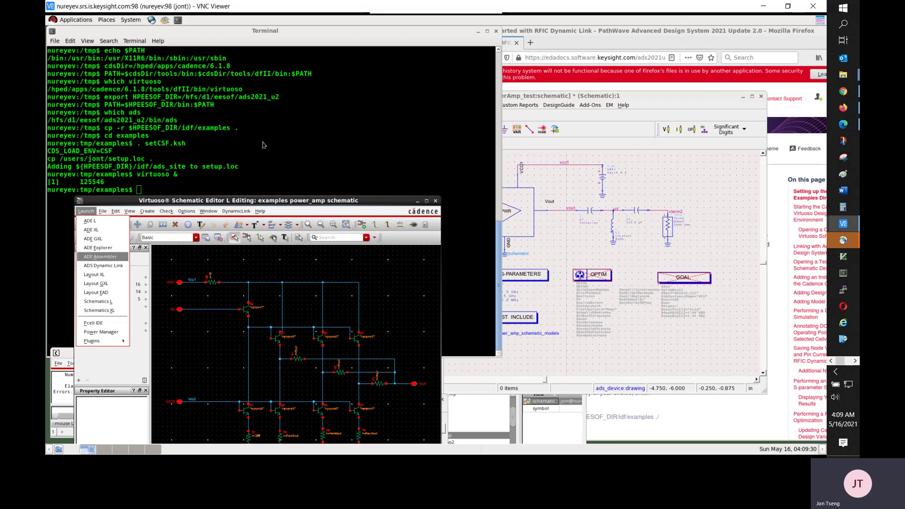
{"action": "left_click", "coordinate": [107, 266]}
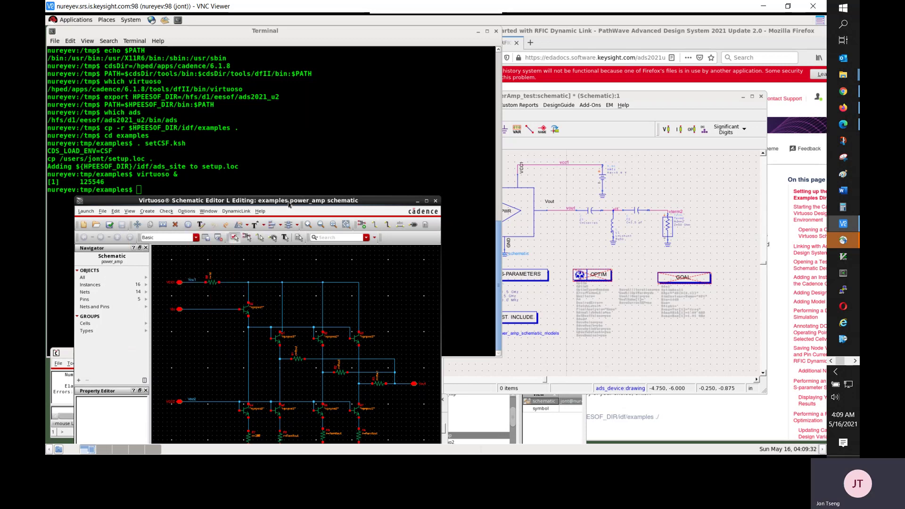
{"action": "key", "text": "alt+Tab"}
{"action": "key", "text": "alt+Tab"}
{"action": "key", "text": "alt+Tab"}
{"action": "key", "text": "alt+Tab"}
{"action": "key", "text": "alt+Tab"}
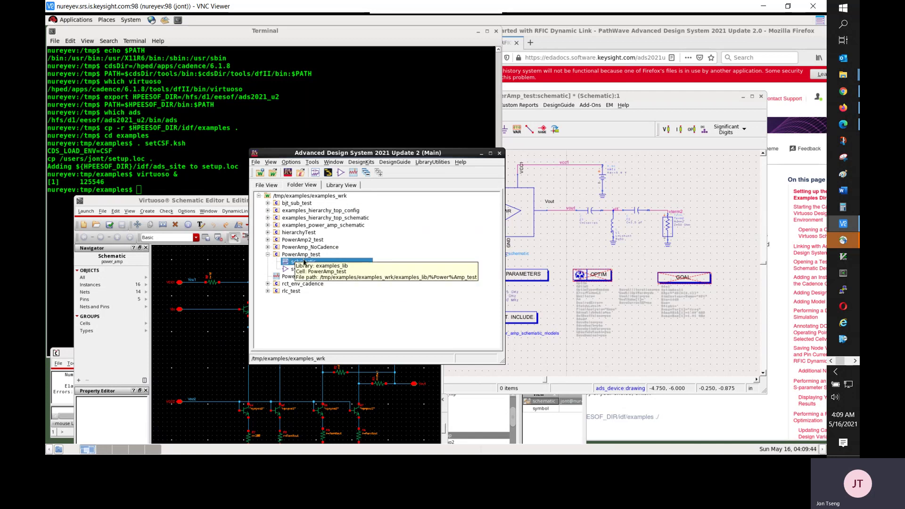
Step: Browse the PowerAmp_test schematic's DynamicLink menu, including its Instance and Design Variables options
{"action": "left_click", "coordinate": [614, 100]}
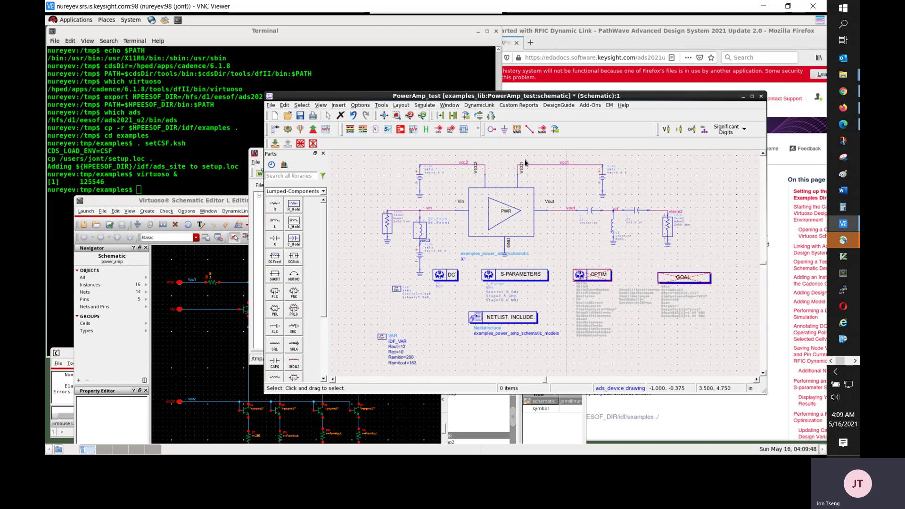
{"action": "left_click", "coordinate": [483, 107]}
{"action": "mouse_move", "coordinate": [488, 114]}
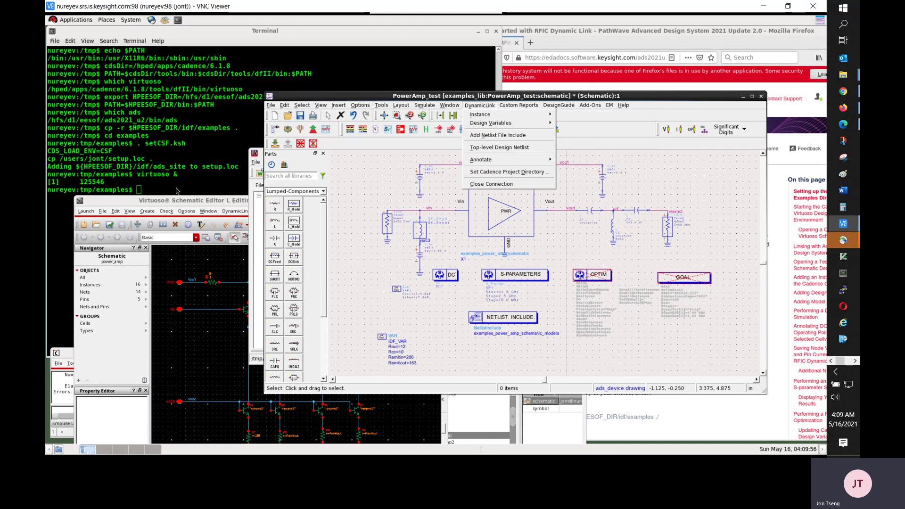
{"action": "left_click", "coordinate": [182, 202]}
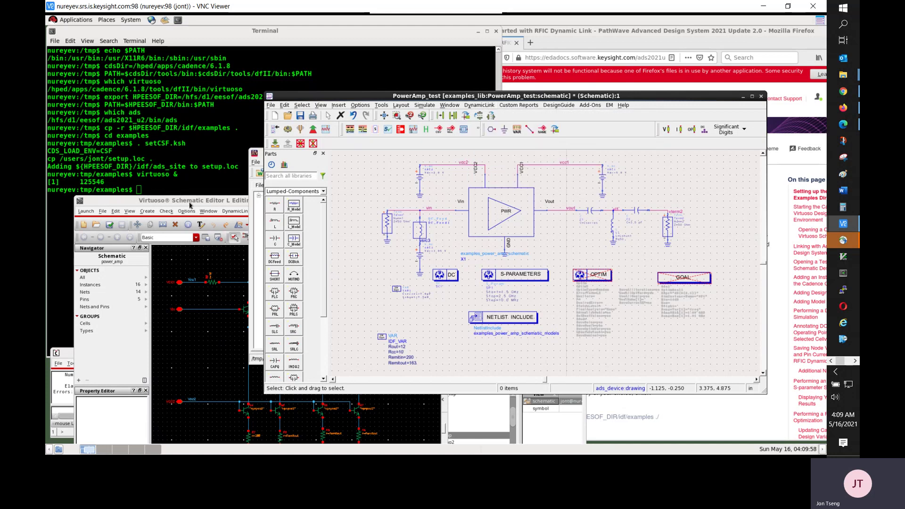
{"action": "left_click", "coordinate": [191, 201]}
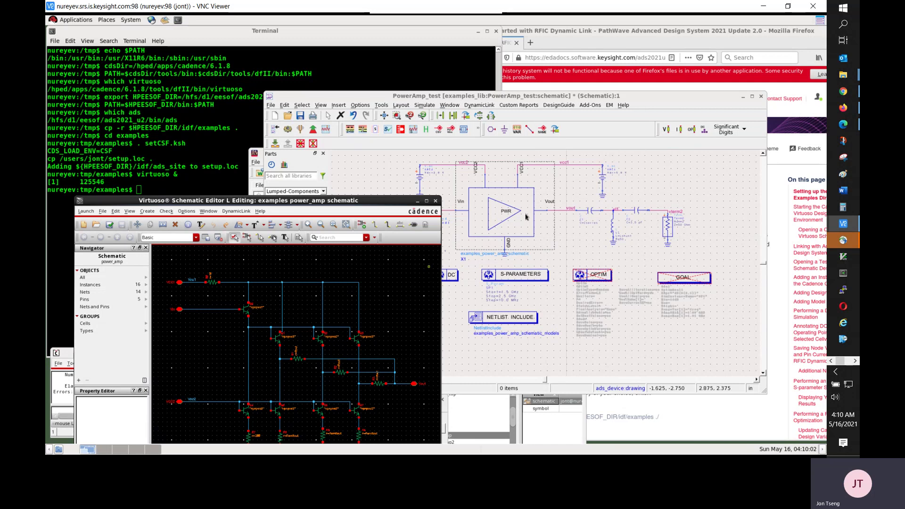
{"action": "left_click", "coordinate": [507, 197]}
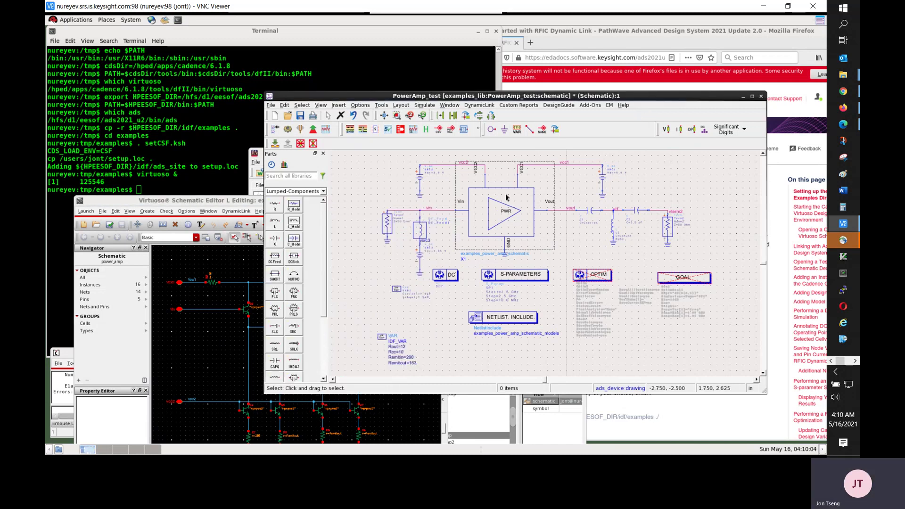
{"action": "left_click", "coordinate": [480, 105]}
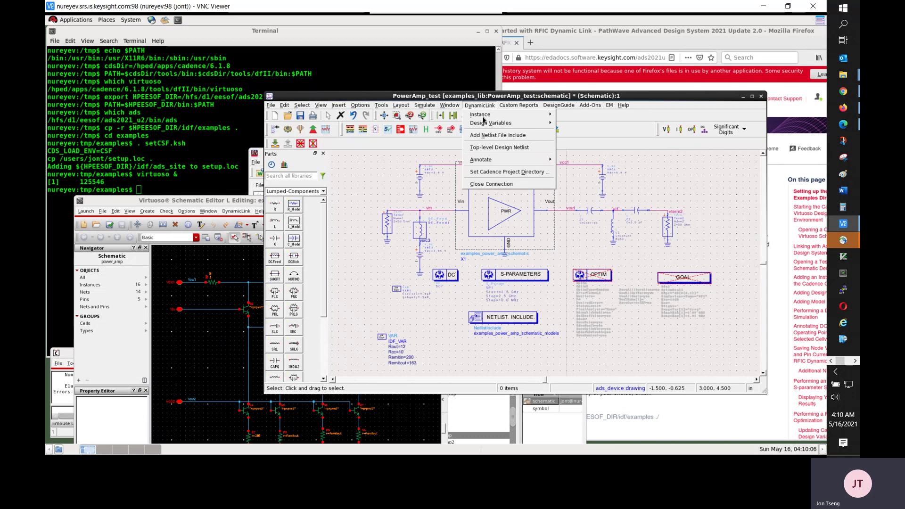
{"action": "mouse_move", "coordinate": [485, 124]}
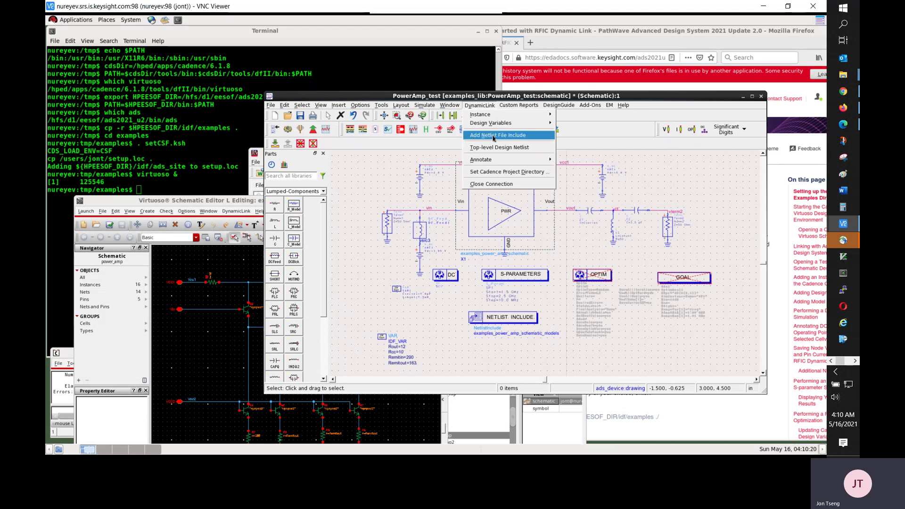
{"action": "left_click", "coordinate": [489, 325]}
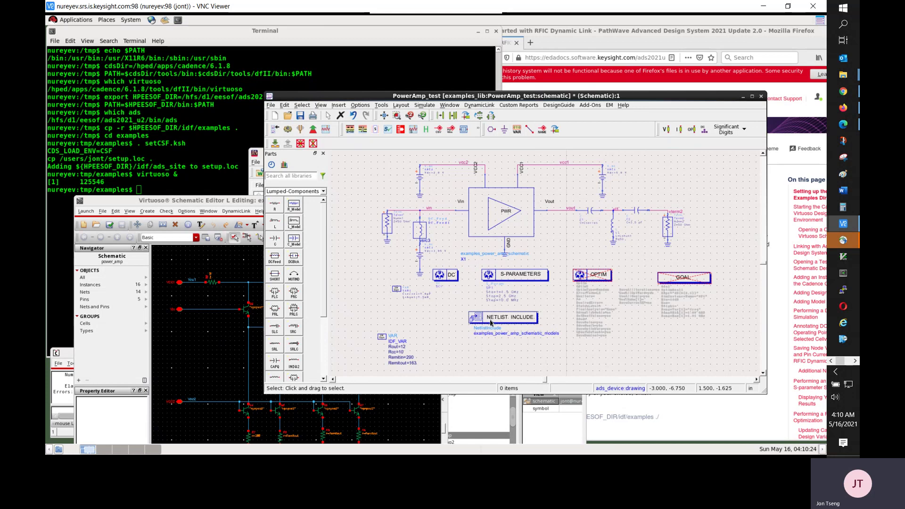
Step: Inspect the NETLIST INCLUDE and PWR instance X1, move the schematic aside, and raise the ADS main window
{"action": "left_click", "coordinate": [491, 323]}
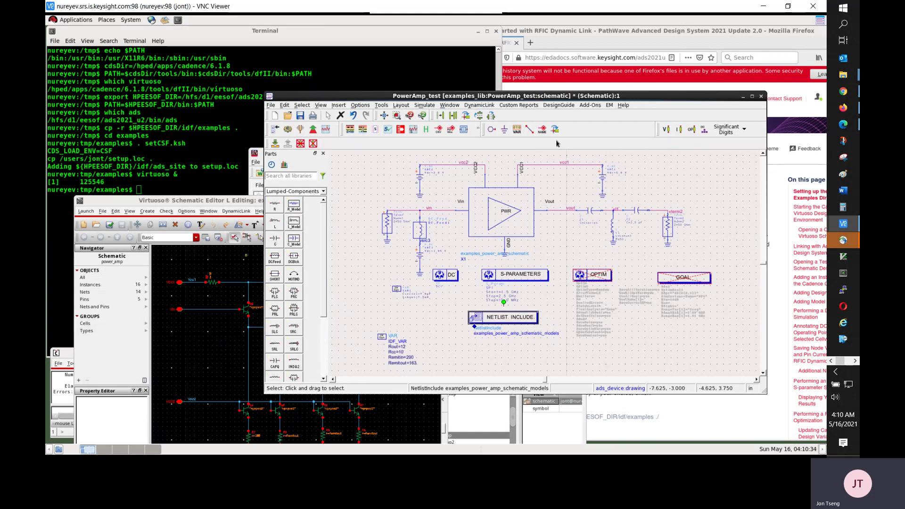
{"action": "left_click", "coordinate": [507, 198]}
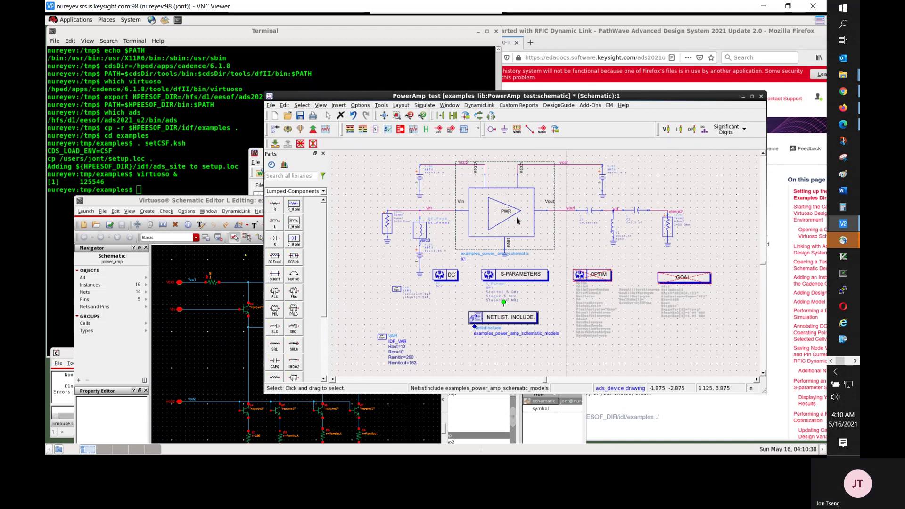
{"action": "left_click", "coordinate": [514, 157]}
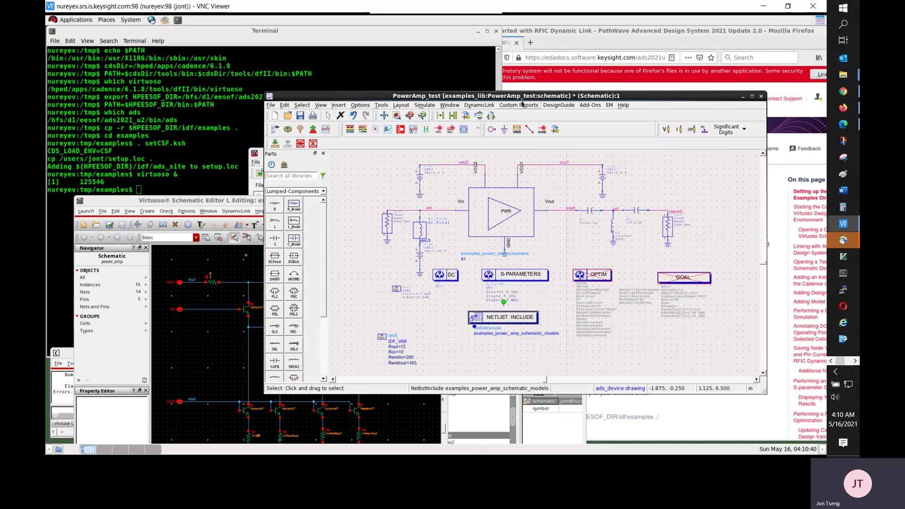
{"action": "left_click_drag", "start_coordinate": [545, 92], "coordinate": [604, 63]}
{"action": "left_click", "coordinate": [309, 153]}
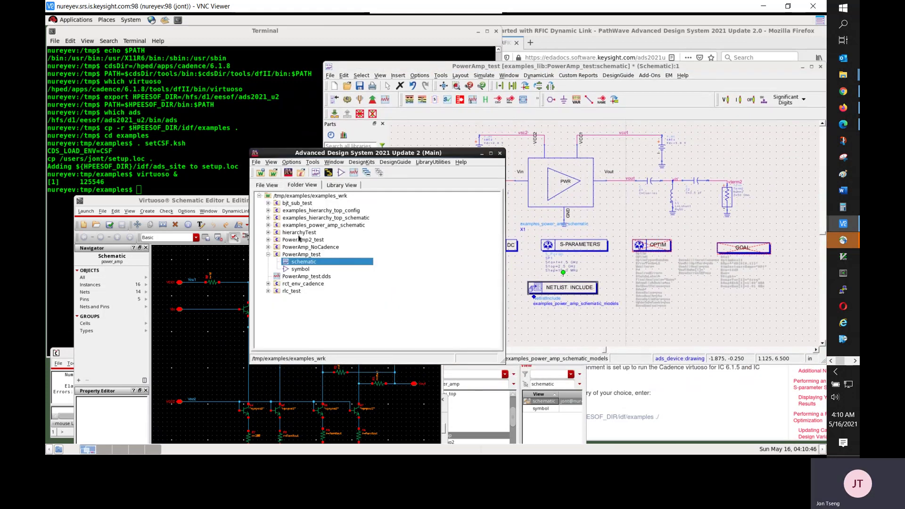
Step: Open and close the examples_power_amp_schematic schematic view, then return to the Virtuoso power_amp schematic
{"action": "left_click", "coordinate": [268, 226]}
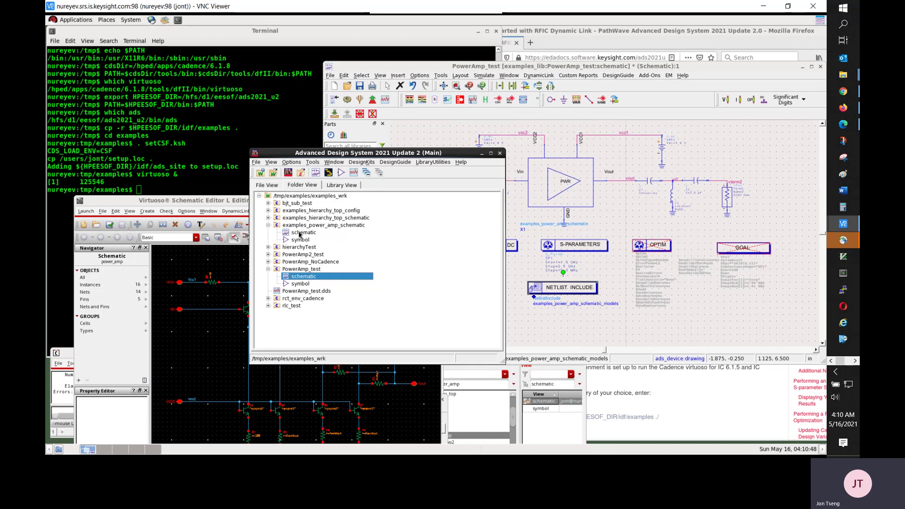
{"action": "double_click", "coordinate": [298, 233]}
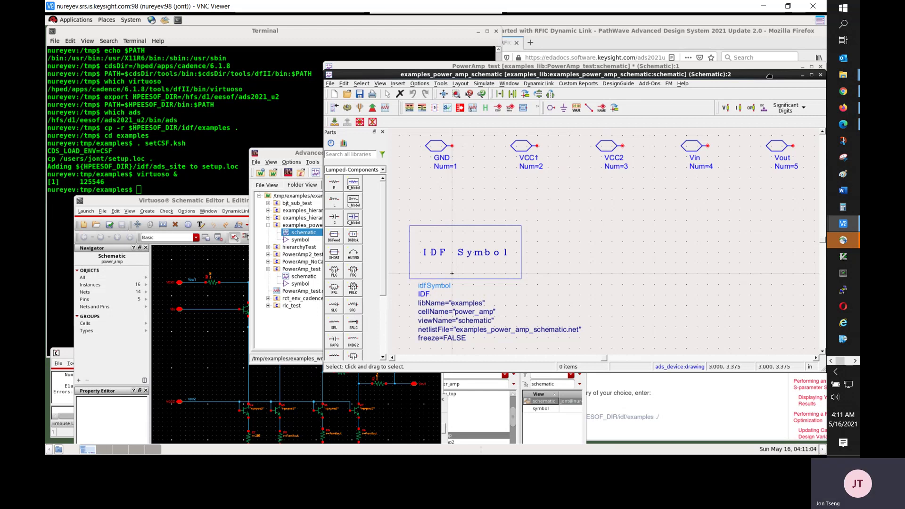
{"action": "left_click_drag", "start_coordinate": [770, 76], "coordinate": [592, 104]}
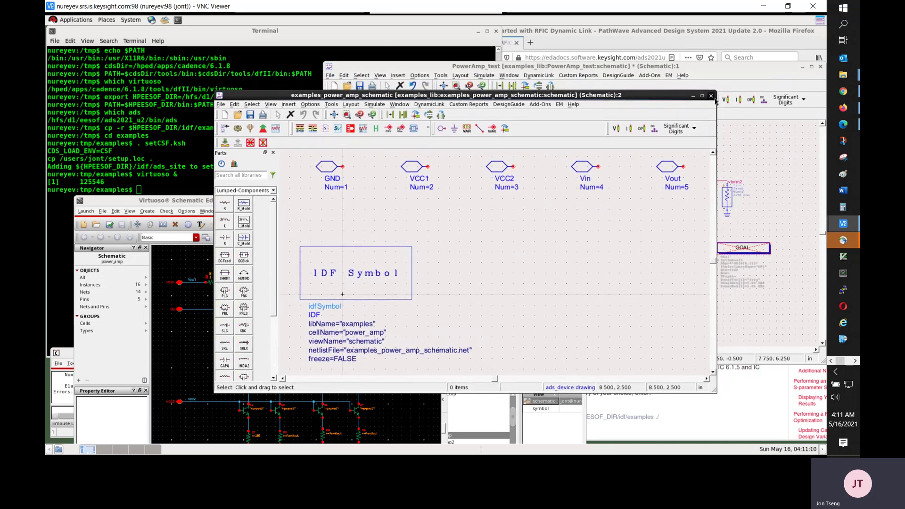
{"action": "left_click", "coordinate": [710, 96]}
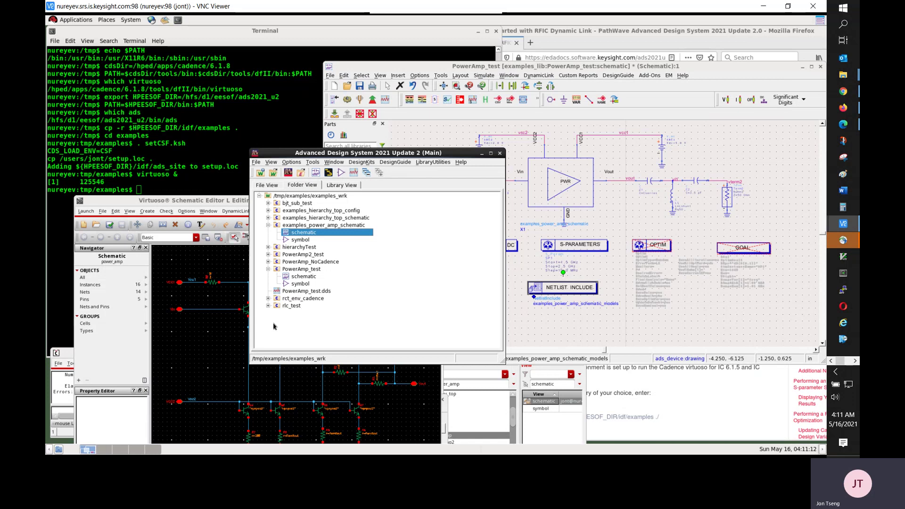
{"action": "left_click", "coordinate": [155, 204]}
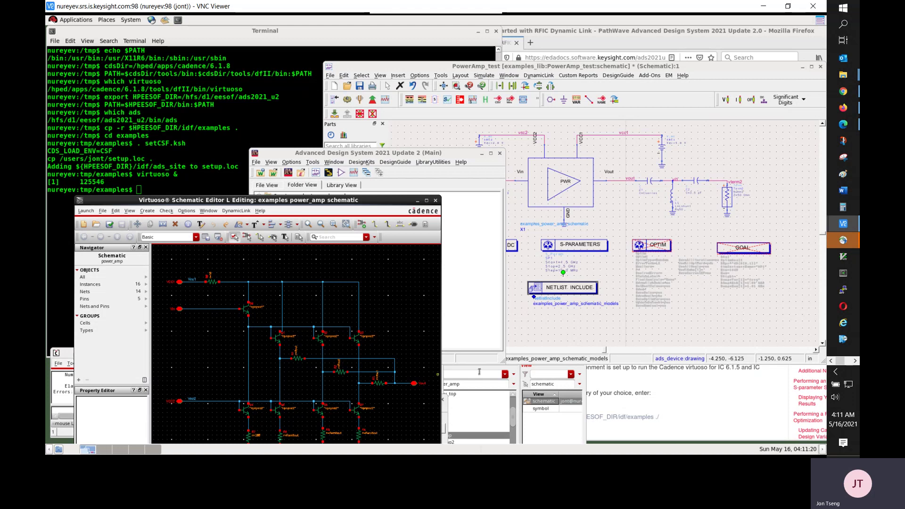
Step: Copy the examples power_amp cell to a new cell named my_pa in Library Manager
{"action": "left_click", "coordinate": [584, 389]}
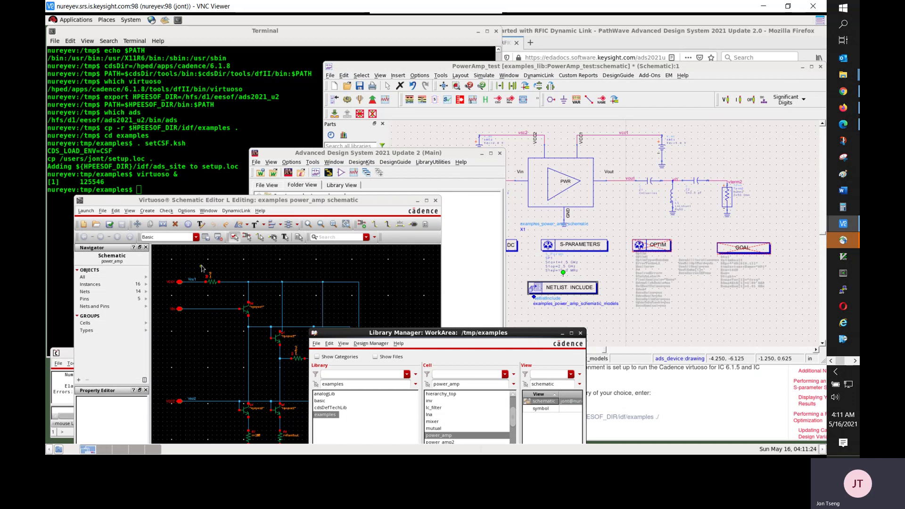
{"action": "right_click", "coordinate": [453, 438]}
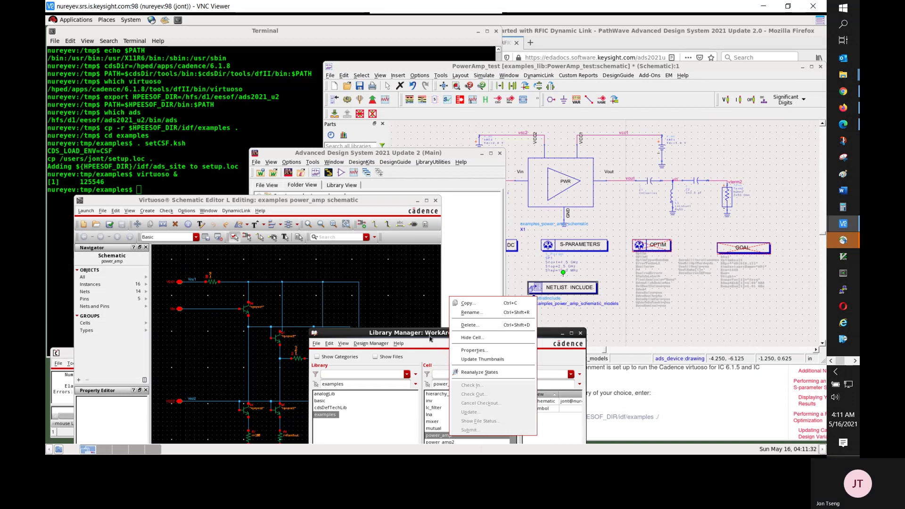
{"action": "left_click", "coordinate": [430, 339]}
{"action": "left_click_drag", "start_coordinate": [429, 335], "coordinate": [421, 293]}
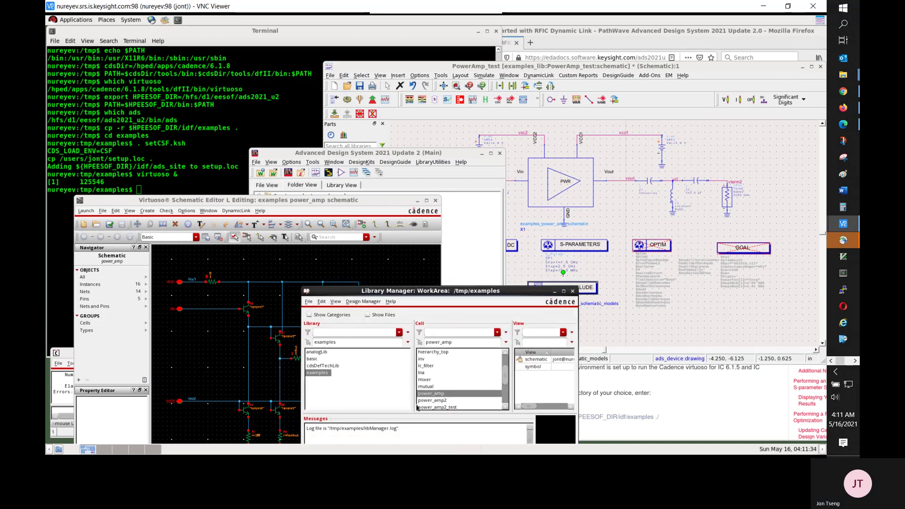
{"action": "right_click", "coordinate": [429, 398]}
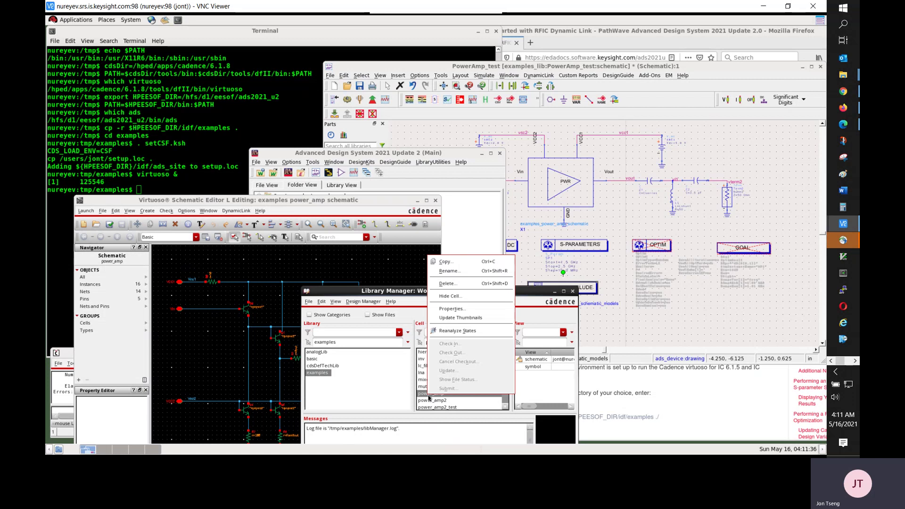
{"action": "left_click", "coordinate": [447, 262]}
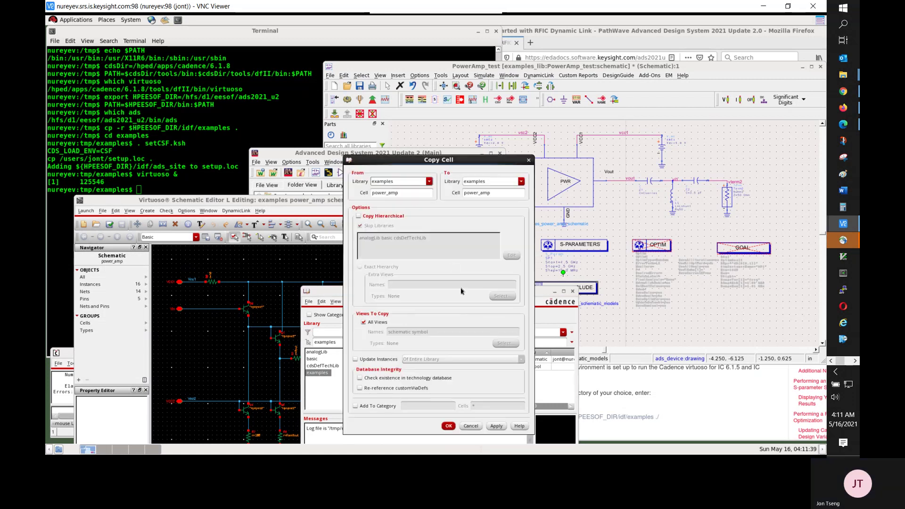
{"action": "double_click", "coordinate": [501, 194]}
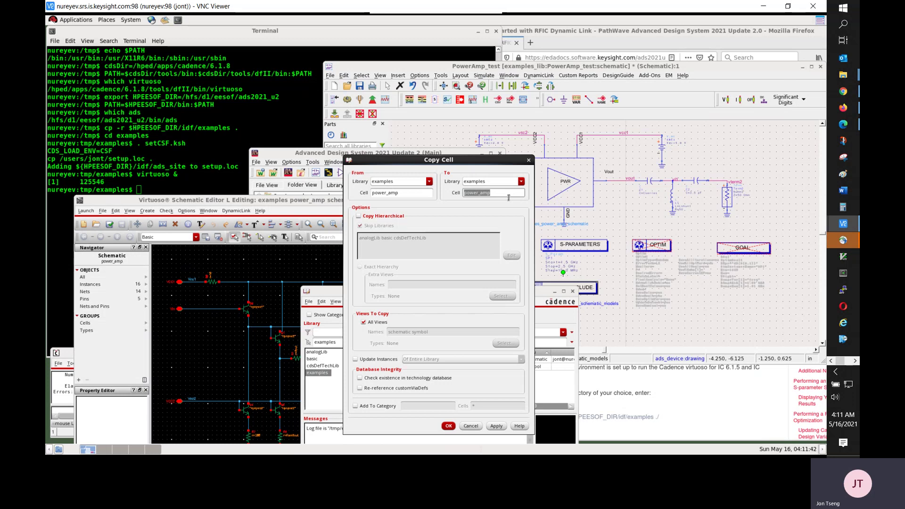
{"action": "type", "text": "my_pa"}
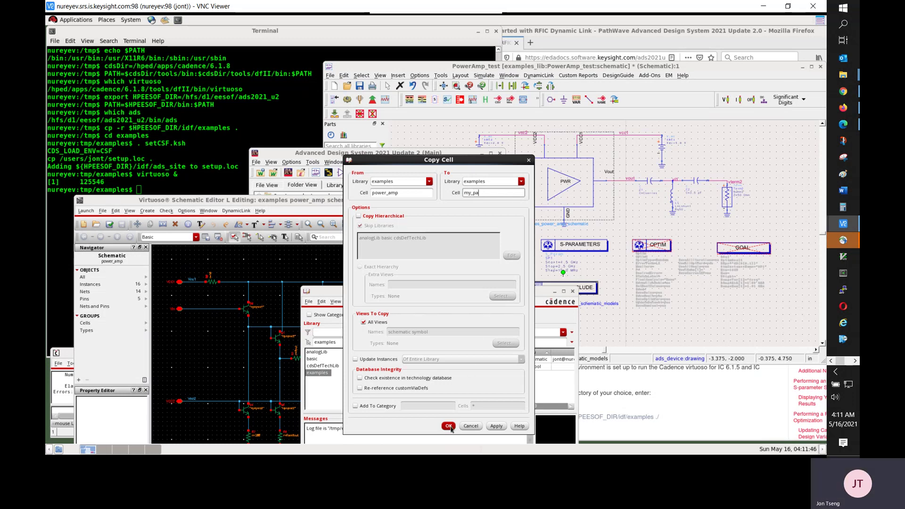
{"action": "left_click", "coordinate": [449, 426]}
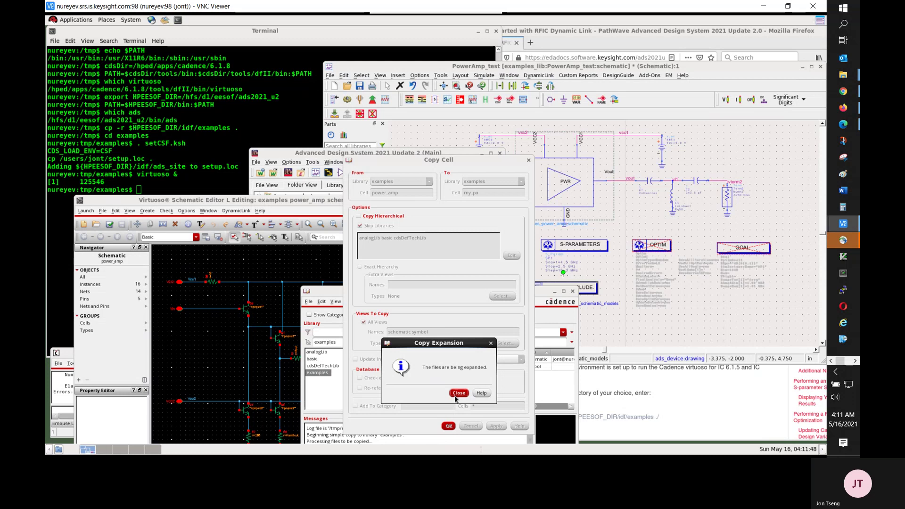
{"action": "left_click", "coordinate": [456, 395]}
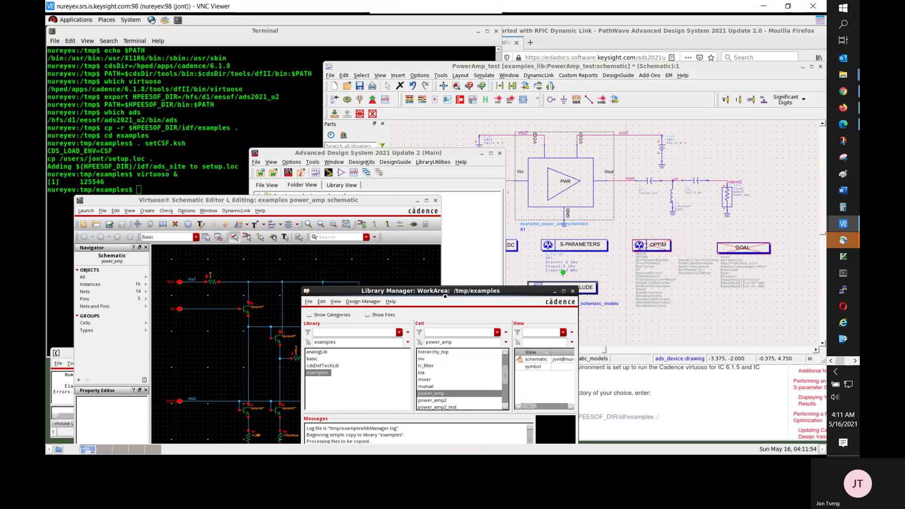
{"action": "left_click_drag", "start_coordinate": [447, 296], "coordinate": [449, 213]}
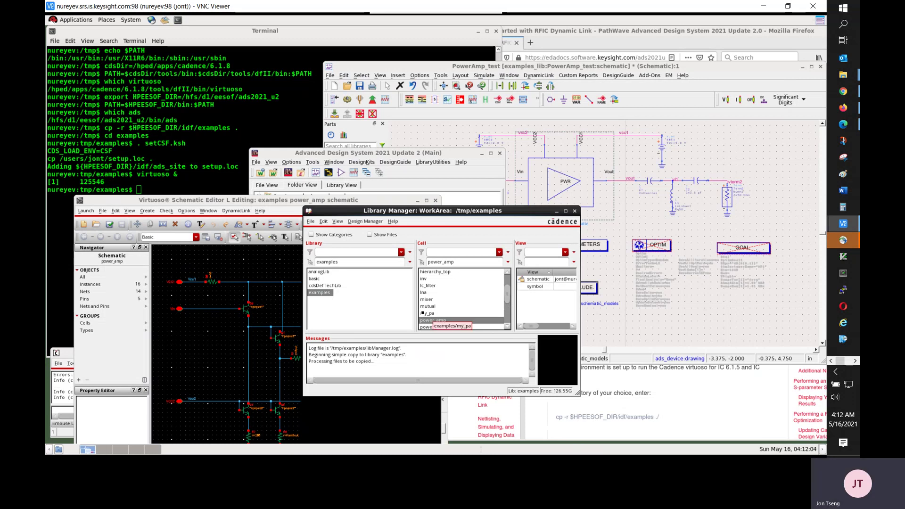
{"action": "left_click", "coordinate": [282, 205]}
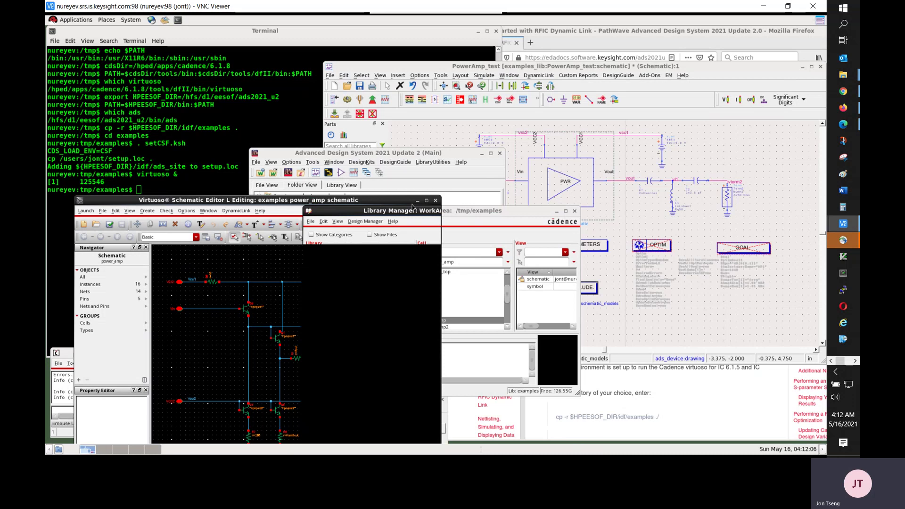
Step: Close the power_amp editor and open the my_pa schematic from Library Manager
{"action": "left_click", "coordinate": [435, 201]}
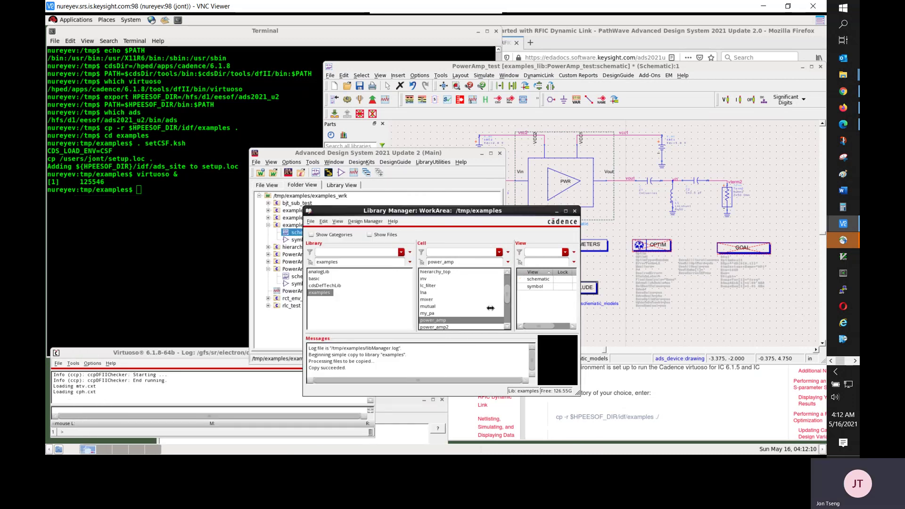
{"action": "left_click", "coordinate": [423, 315]}
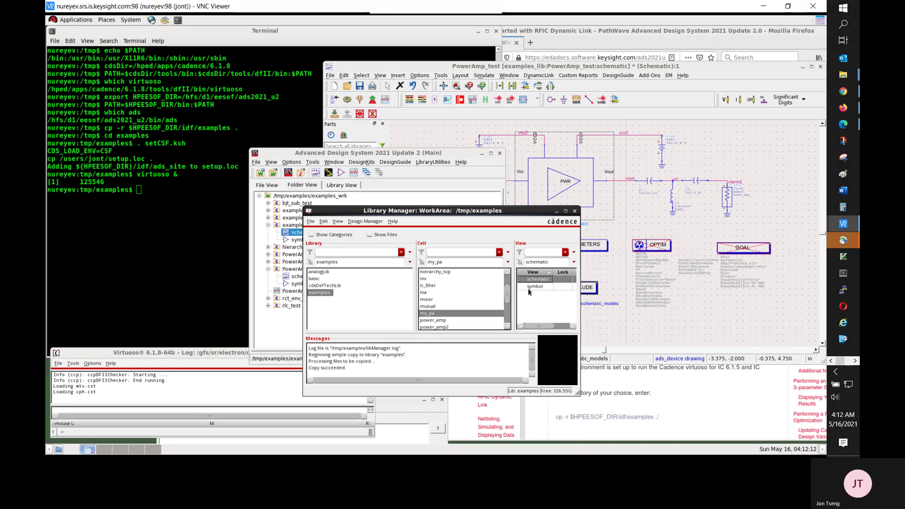
{"action": "right_click", "coordinate": [544, 281]}
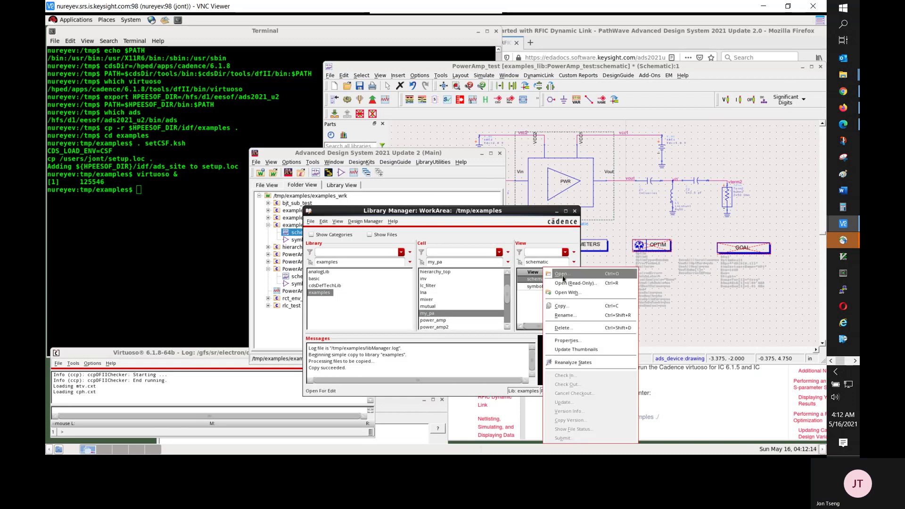
{"action": "left_click", "coordinate": [562, 275]}
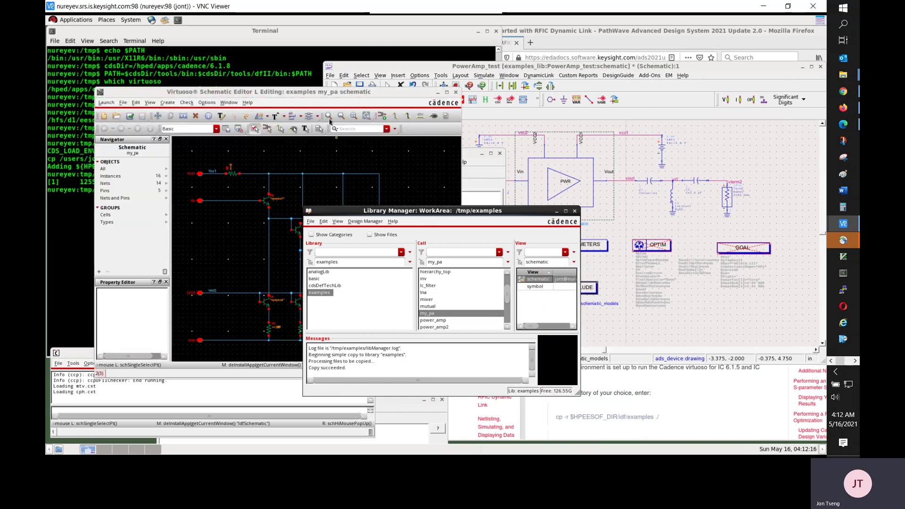
{"action": "left_click", "coordinate": [334, 97]}
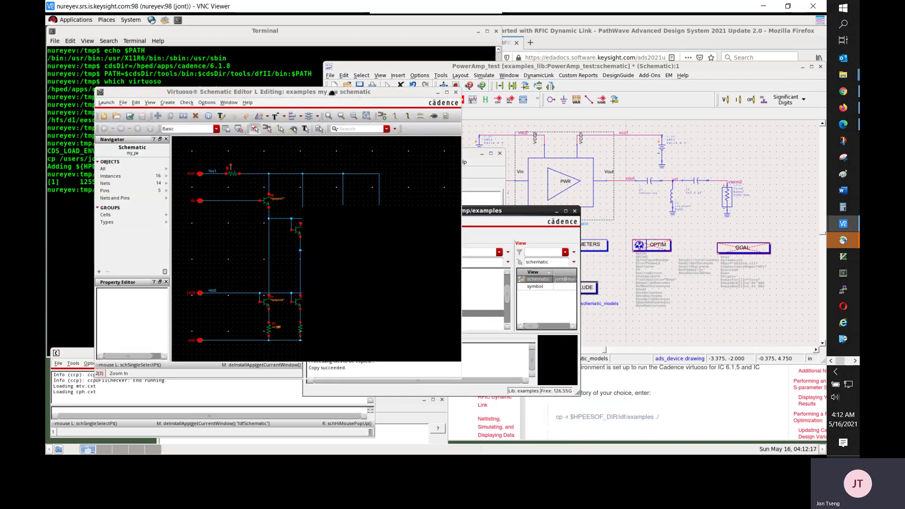
Step: Delete the Vcc1 and Vcc2 wire labels, then check and save the my_pa schematic
{"action": "left_click", "coordinate": [212, 173]}
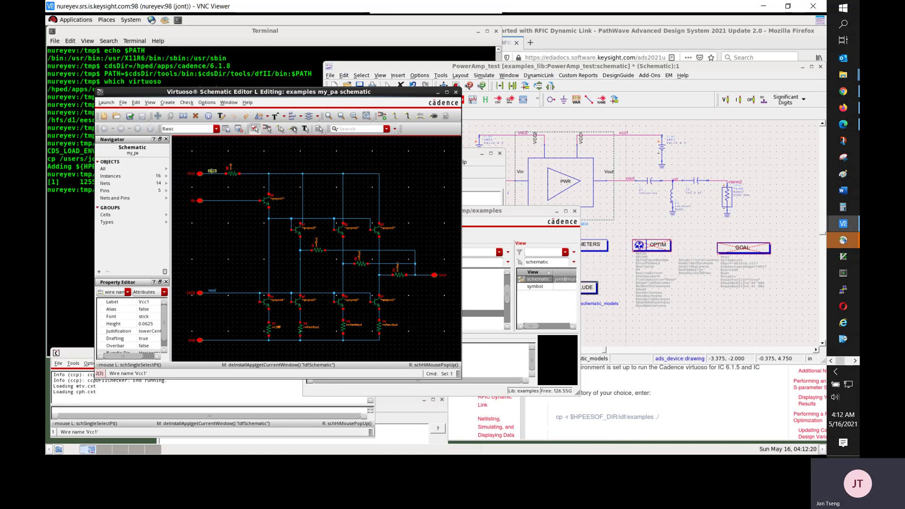
{"action": "key", "text": "Delete"}
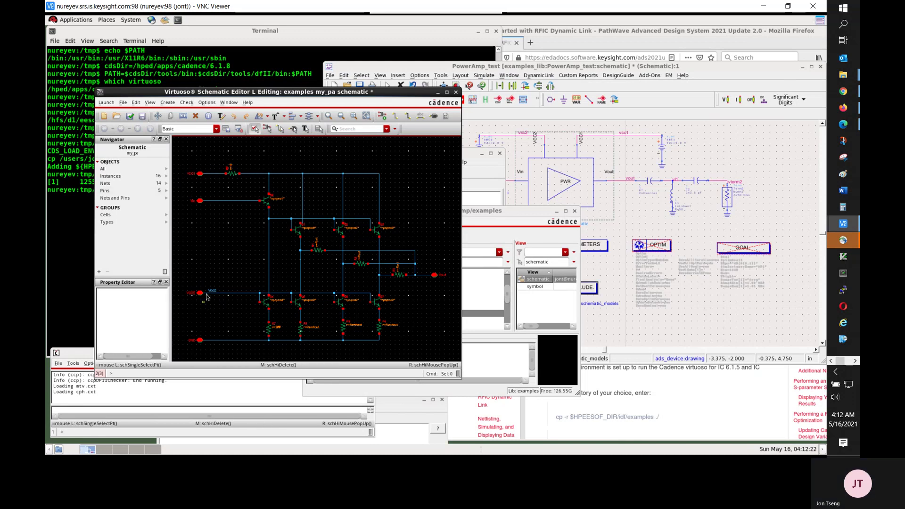
{"action": "left_click", "coordinate": [212, 291]}
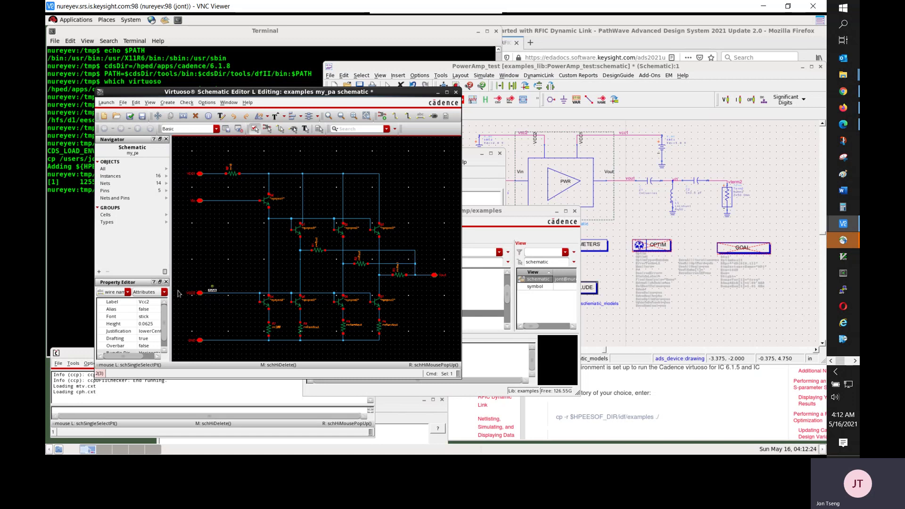
{"action": "key", "text": "Delete"}
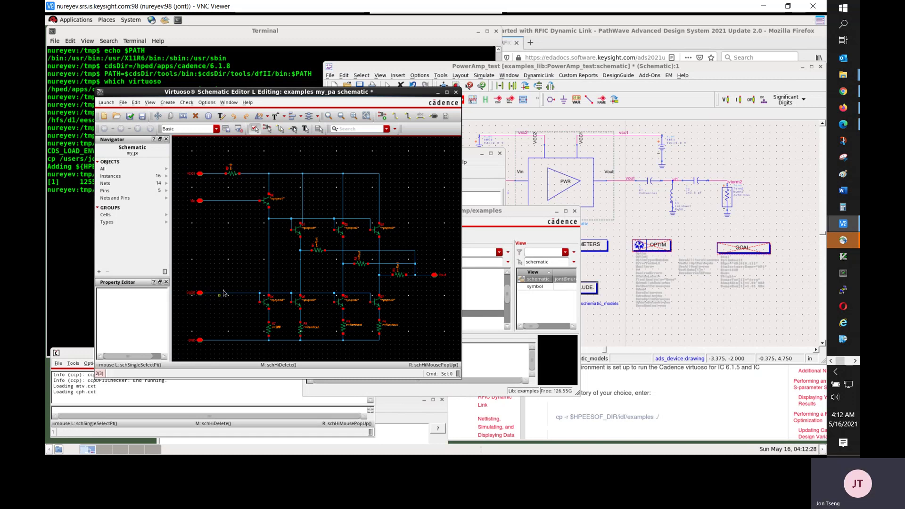
{"action": "left_click", "coordinate": [131, 116]}
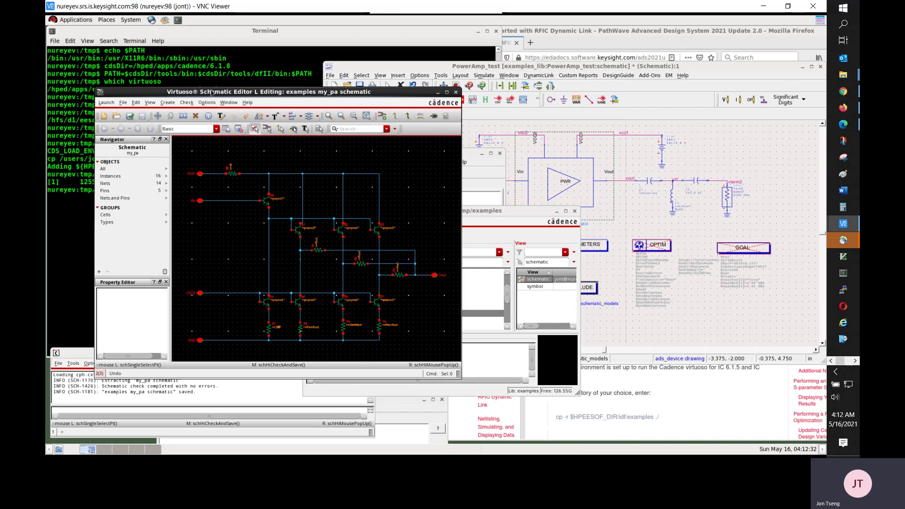
{"action": "left_click_drag", "start_coordinate": [212, 93], "coordinate": [318, 194]}
{"action": "left_click", "coordinate": [212, 204]}
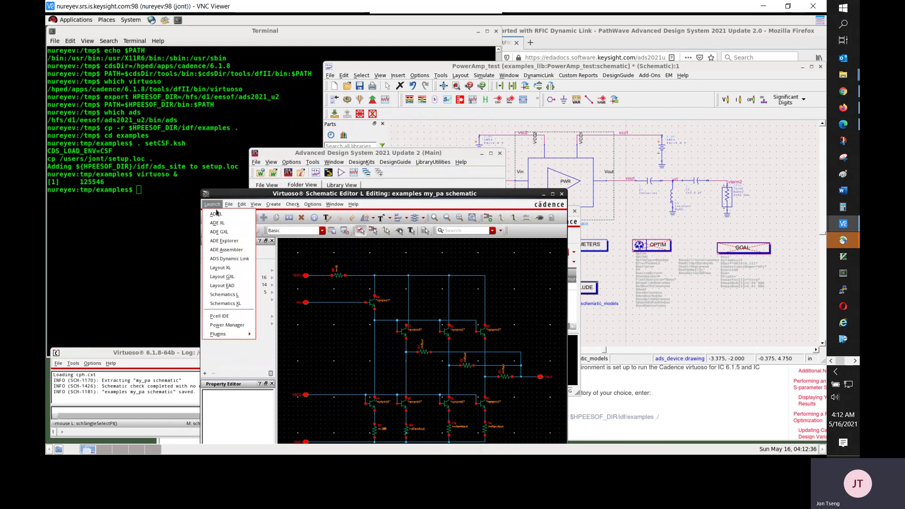
Step: In ADE L, create the Spectre netlist for my_pa and widen the input.scs viewer
{"action": "left_click", "coordinate": [218, 214]}
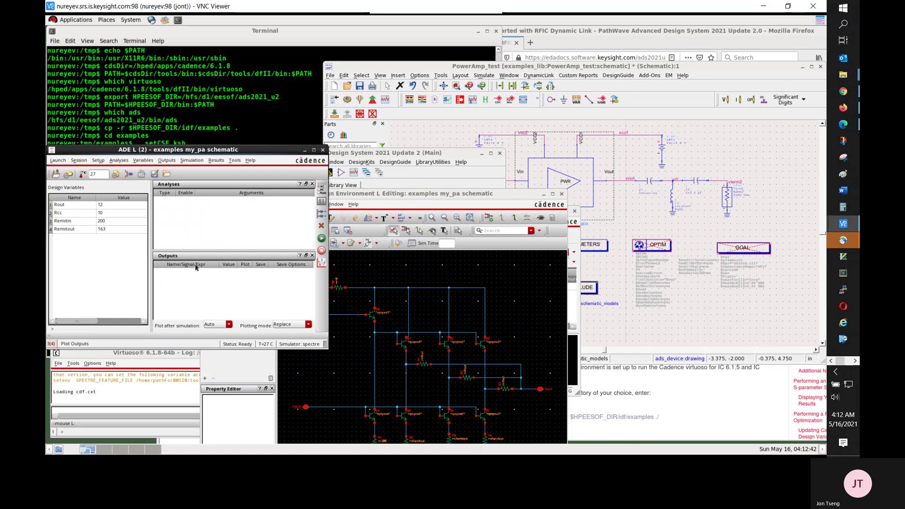
{"action": "left_click", "coordinate": [191, 161]}
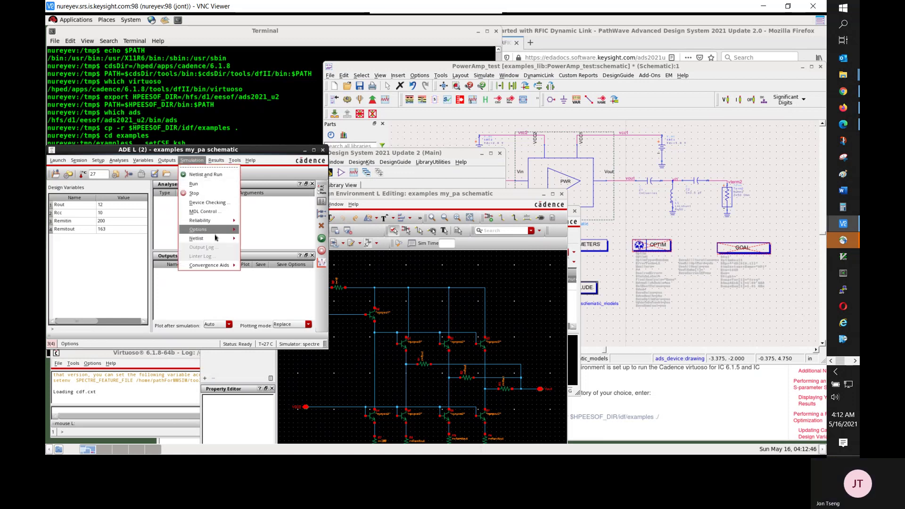
{"action": "mouse_move", "coordinate": [217, 239]}
{"action": "left_click", "coordinate": [257, 245]}
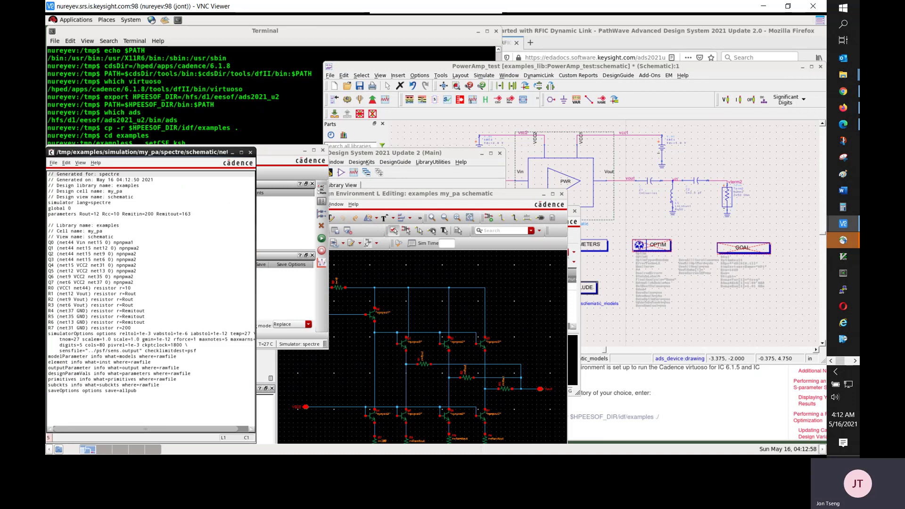
{"action": "left_click_drag", "start_coordinate": [256, 162], "coordinate": [410, 163]}
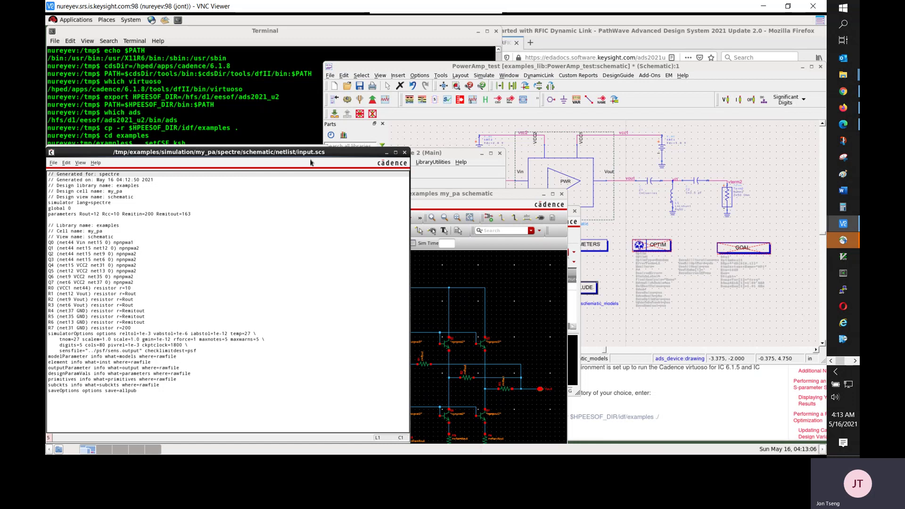
Step: Run ls -l on the my_pa input.scs netlist and date to compare timestamps
{"action": "left_click", "coordinate": [281, 42]}
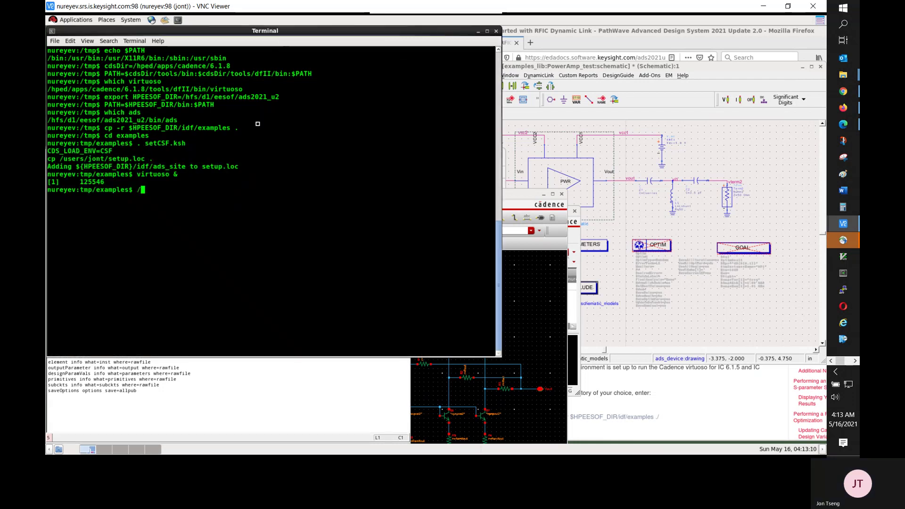
{"action": "type", "text": "ls -l ../examples/my_pa"}
{"action": "key", "text": "Home"}
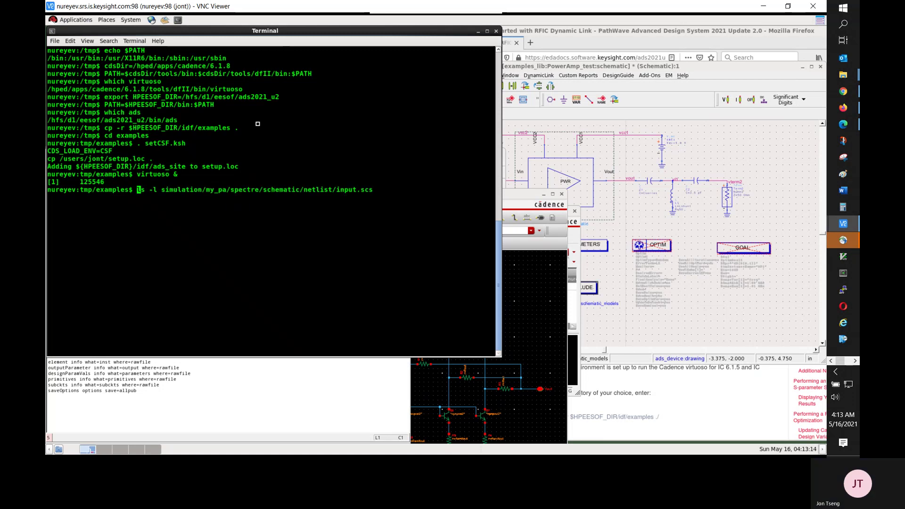
{"action": "key", "text": "Return"}
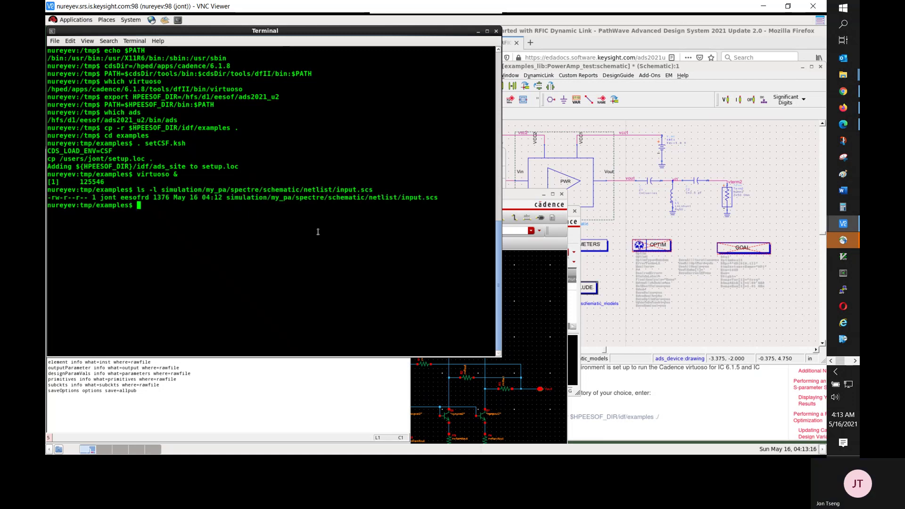
{"action": "type", "text": "date"}
{"action": "key", "text": "Return"}
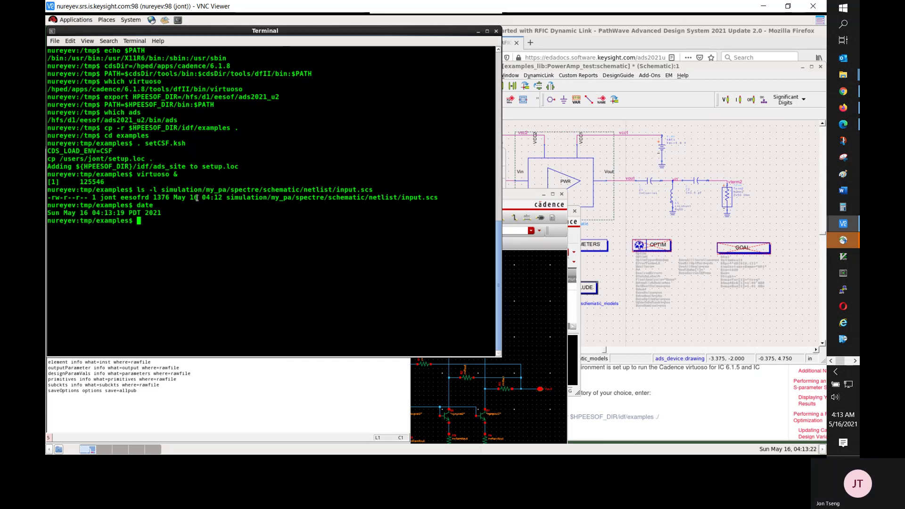
Step: Close the input.scs netlist viewer and return to the Virtuoso log window
{"action": "left_click", "coordinate": [264, 421]}
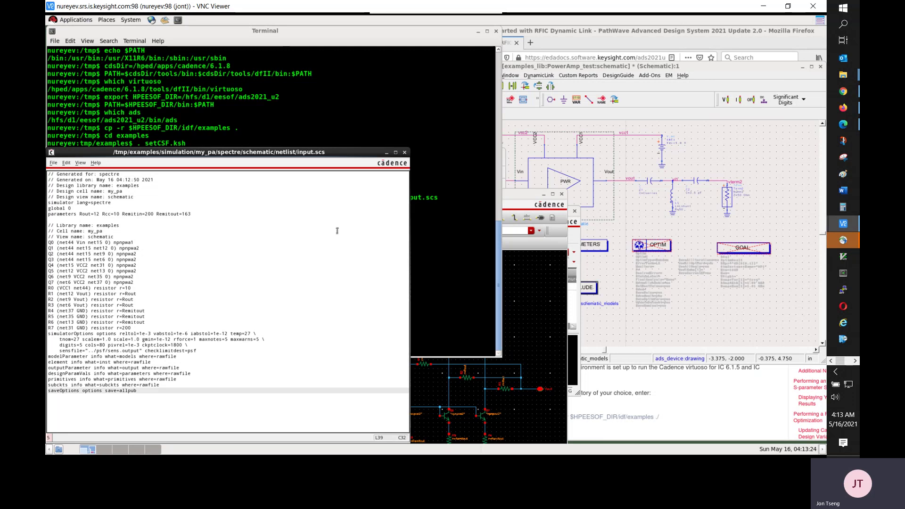
{"action": "left_click", "coordinate": [403, 153]}
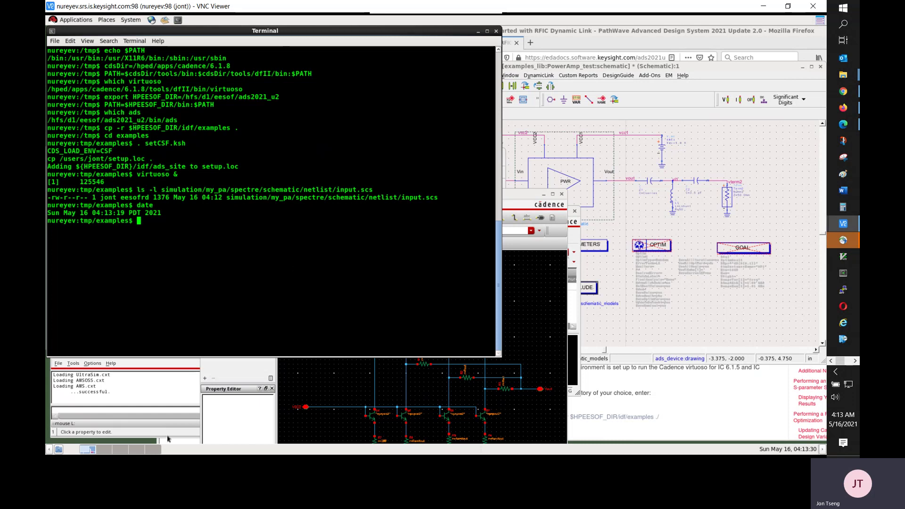
{"action": "left_click", "coordinate": [146, 428]}
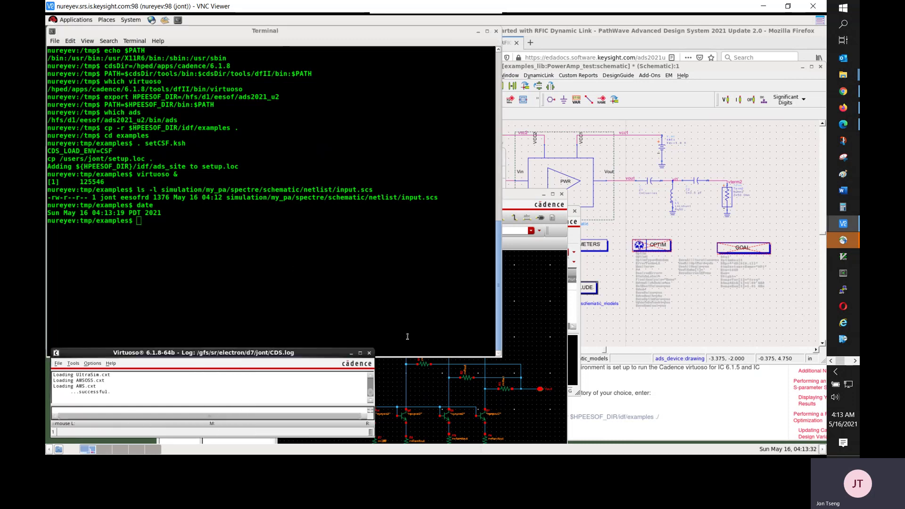
Step: Open and close the my_pa symbol view, then switch to the ADS main window
{"action": "left_click", "coordinate": [575, 240]}
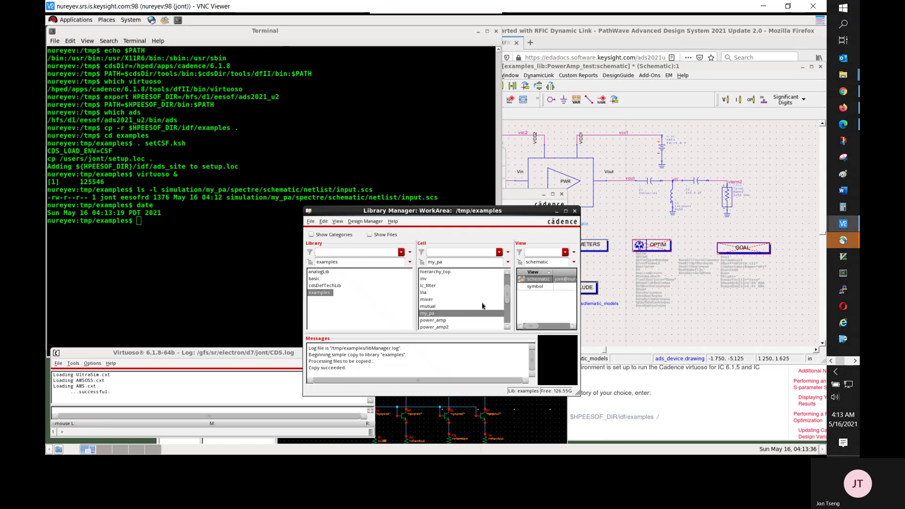
{"action": "left_click", "coordinate": [533, 287]}
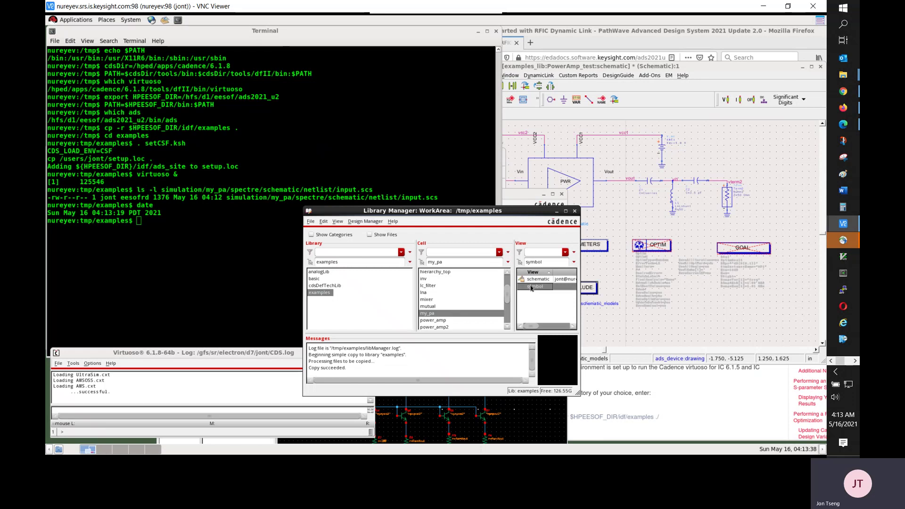
{"action": "right_click", "coordinate": [533, 288]}
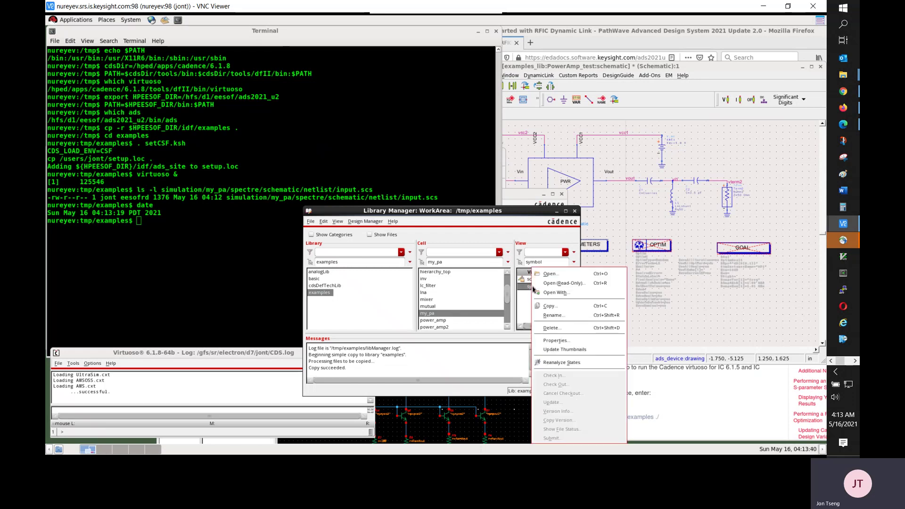
{"action": "left_click", "coordinate": [549, 273]}
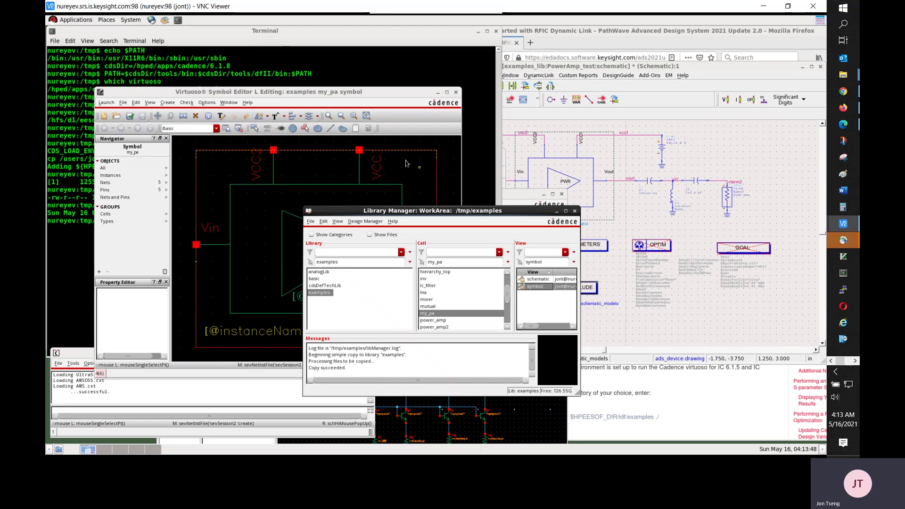
{"action": "left_click", "coordinate": [456, 93]}
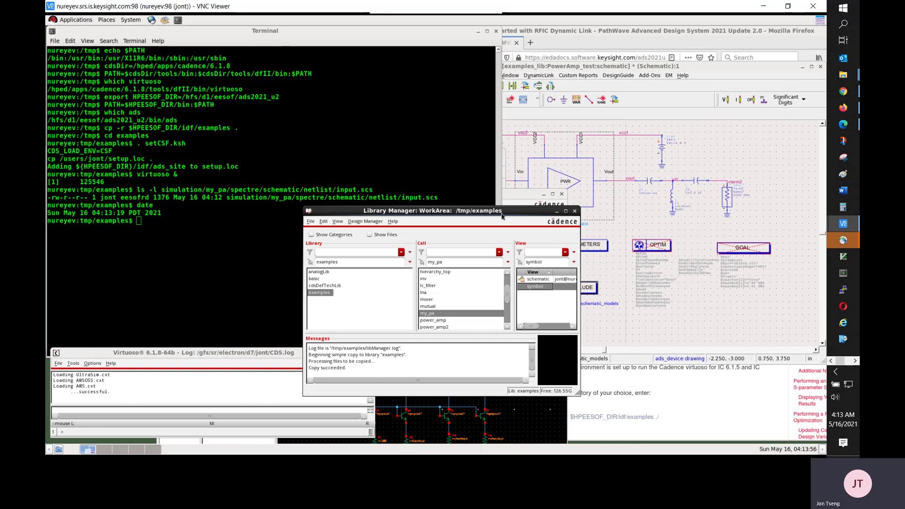
{"action": "left_click_drag", "start_coordinate": [535, 211], "coordinate": [414, 224]}
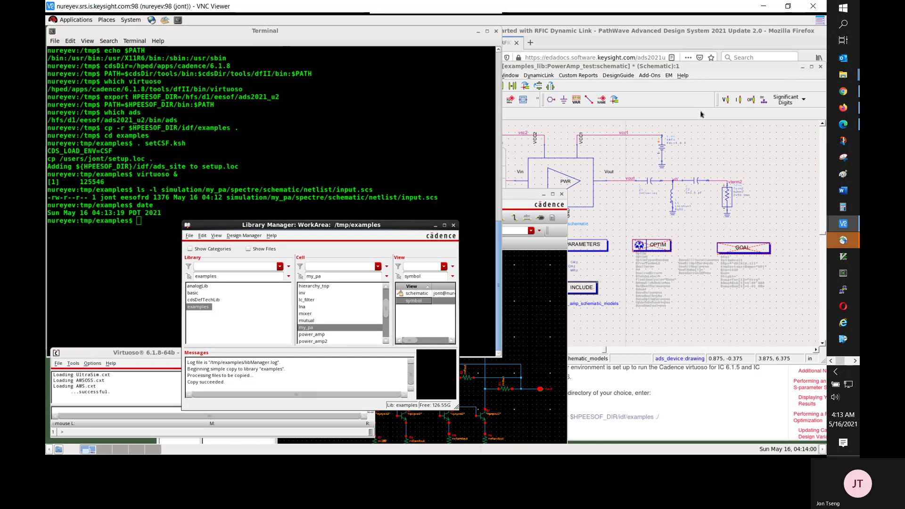
{"action": "key", "text": "alt+Tab"}
{"action": "key", "text": "alt+Tab"}
{"action": "key", "text": "alt+Tab"}
{"action": "key", "text": "alt+Tab"}
{"action": "key", "text": "alt+Tab"}
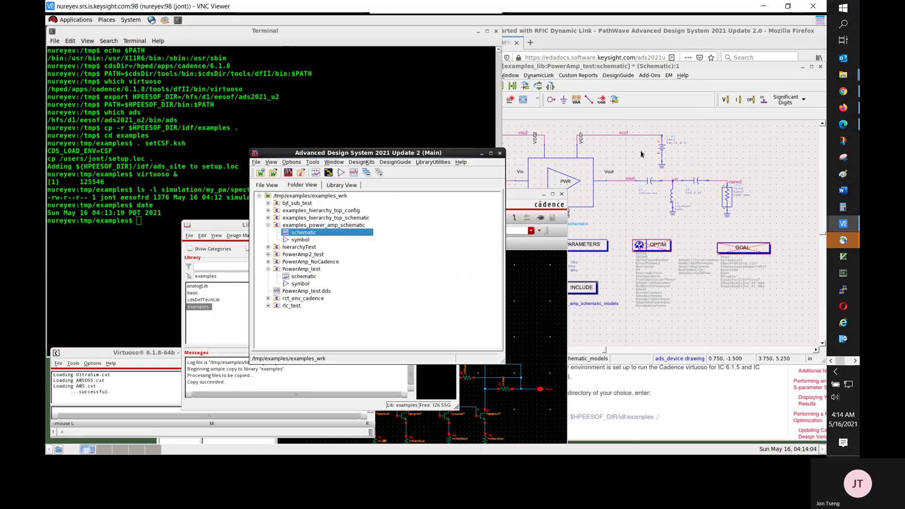
Step: Open examples_power_amp_schematic's schematic showing GND, VCC1, VCC2, Vin, Vout pins, then open Virtuoso Tools
{"action": "double_click", "coordinate": [304, 232]}
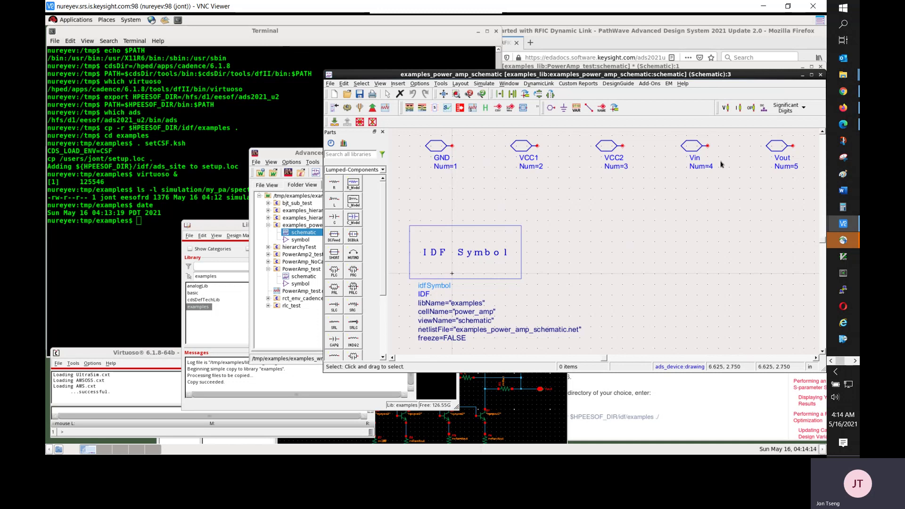
{"action": "left_click", "coordinate": [145, 353]}
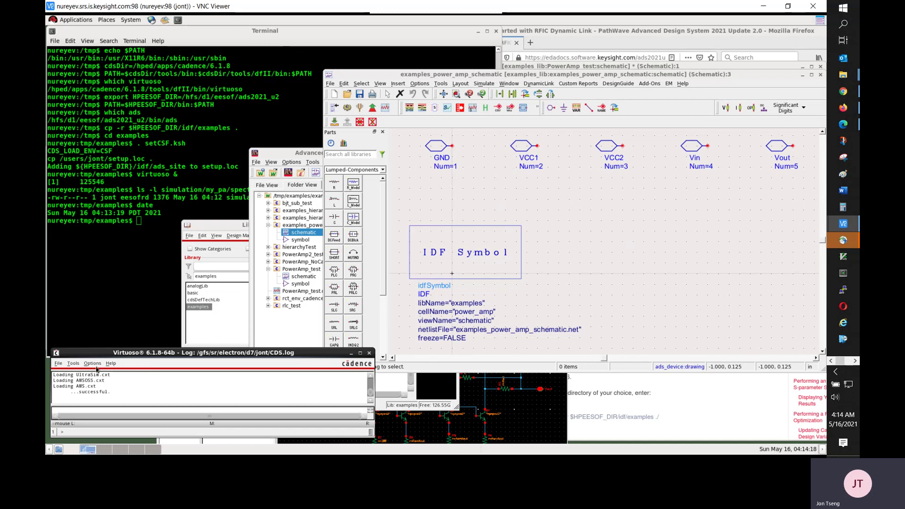
{"action": "left_click", "coordinate": [74, 365]}
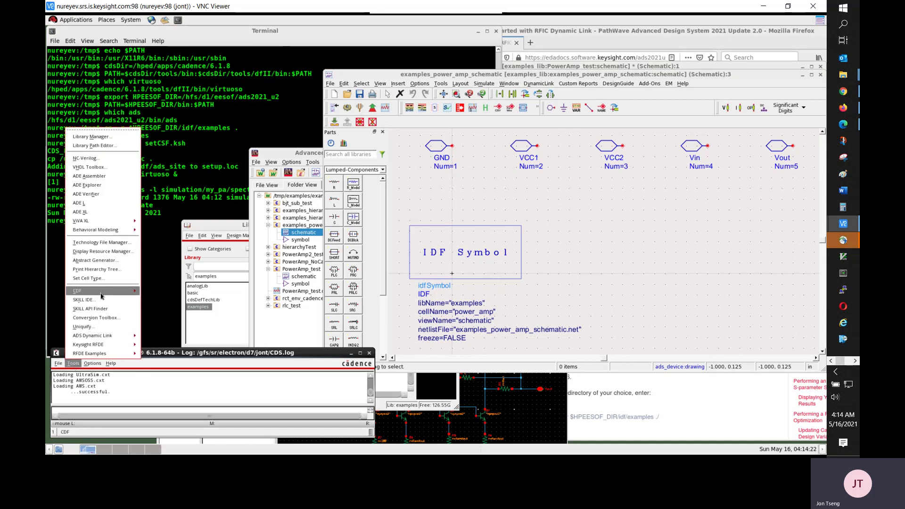
Step: Load the Base CDF of the examples library's my_pa cell in the CDF editor
{"action": "mouse_move", "coordinate": [107, 296]}
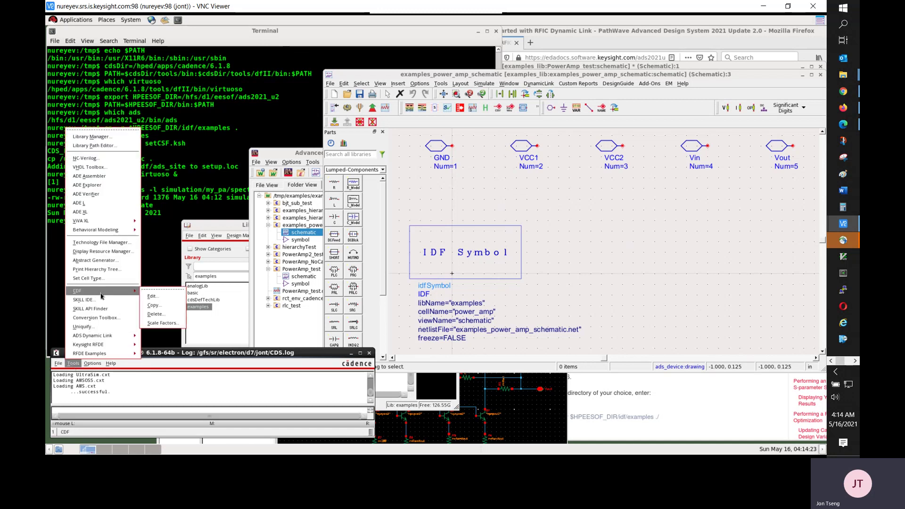
{"action": "left_click", "coordinate": [157, 299]}
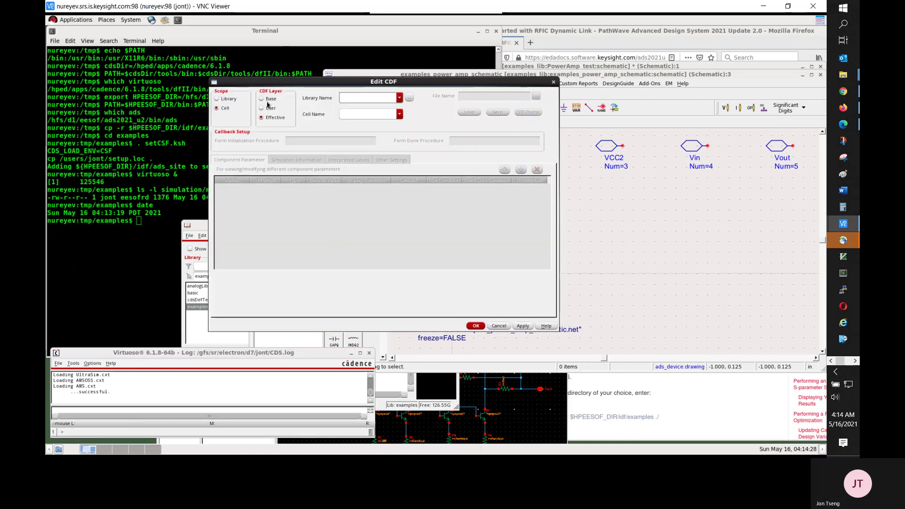
{"action": "left_click", "coordinate": [267, 100]}
{"action": "left_click", "coordinate": [400, 98]}
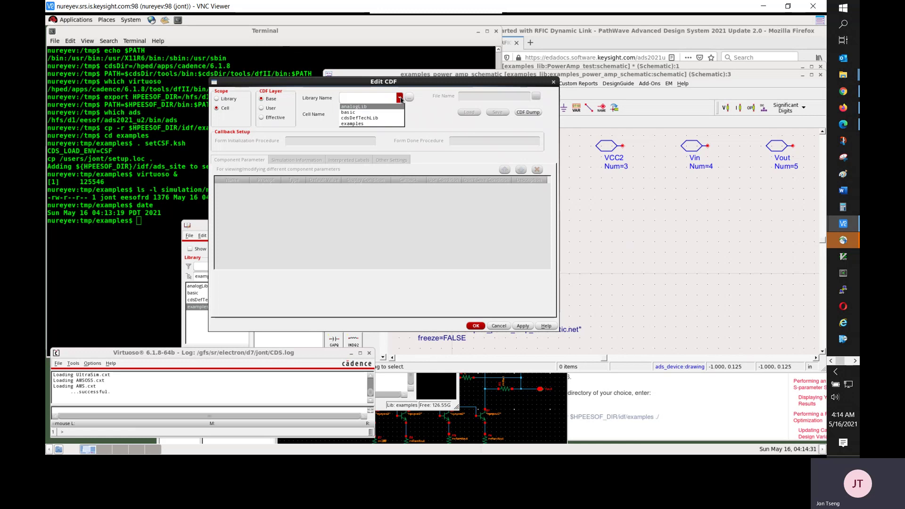
{"action": "left_click", "coordinate": [366, 123]}
{"action": "left_click", "coordinate": [400, 115]}
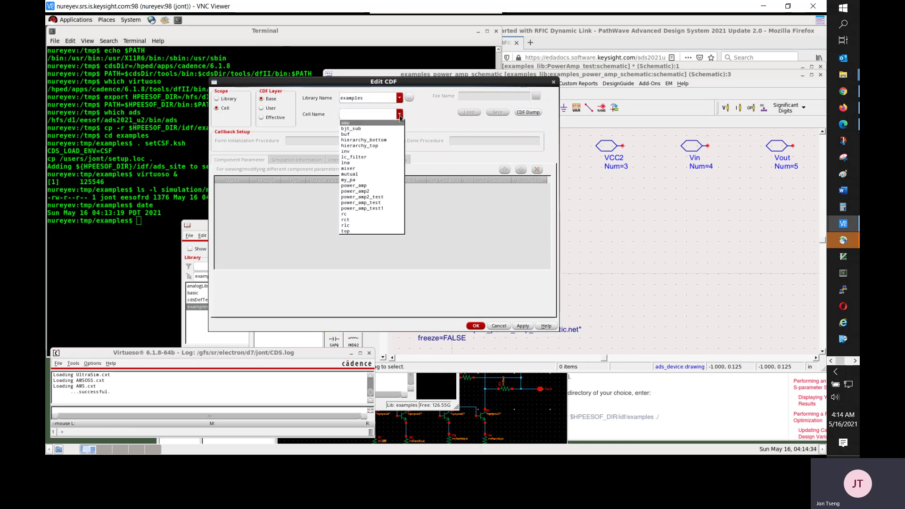
{"action": "left_click", "coordinate": [364, 181]}
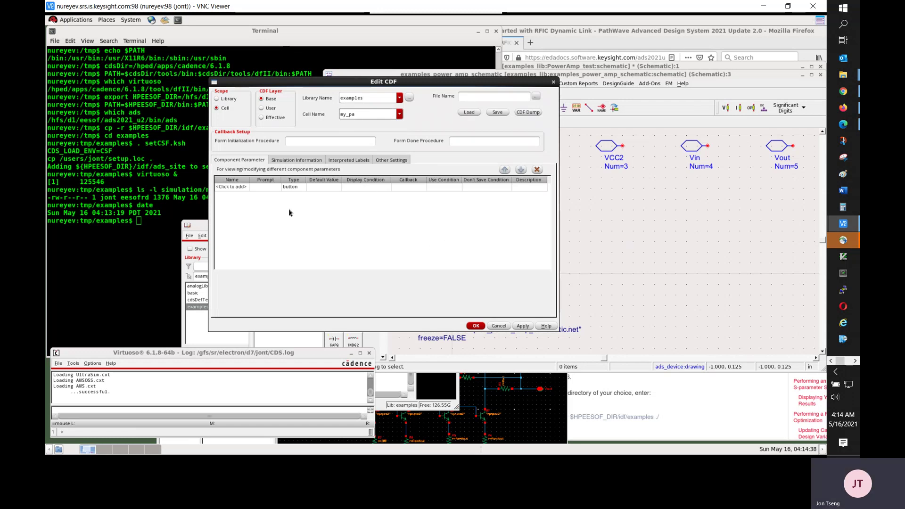
Step: Copy the termOrder pin list VCC1 VCC2 Vin Vout from the Simulation Information settings
{"action": "left_click", "coordinate": [303, 161]}
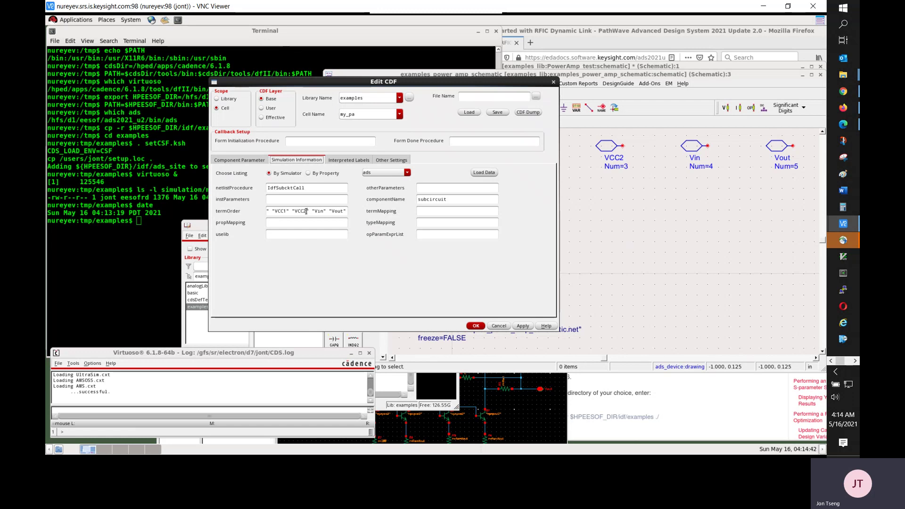
{"action": "triple_click", "coordinate": [306, 211]}
{"action": "right_click", "coordinate": [306, 213]}
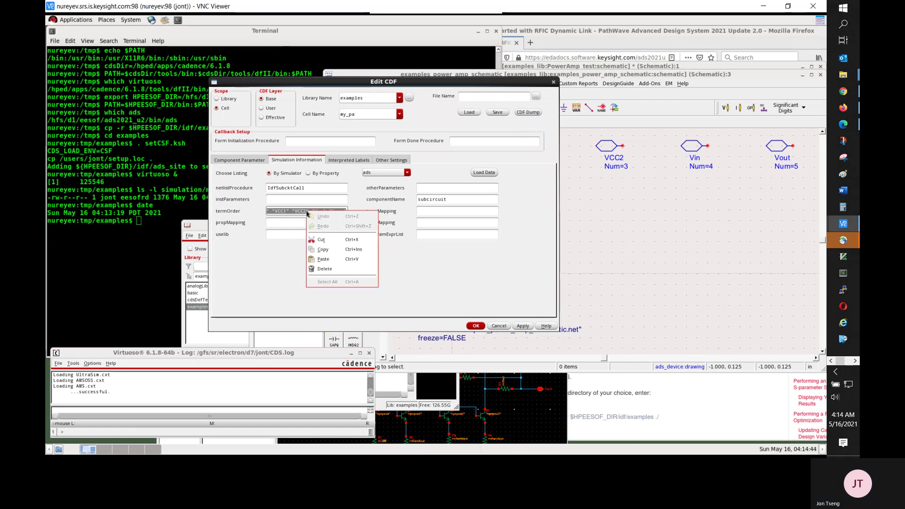
{"action": "left_click", "coordinate": [340, 254]}
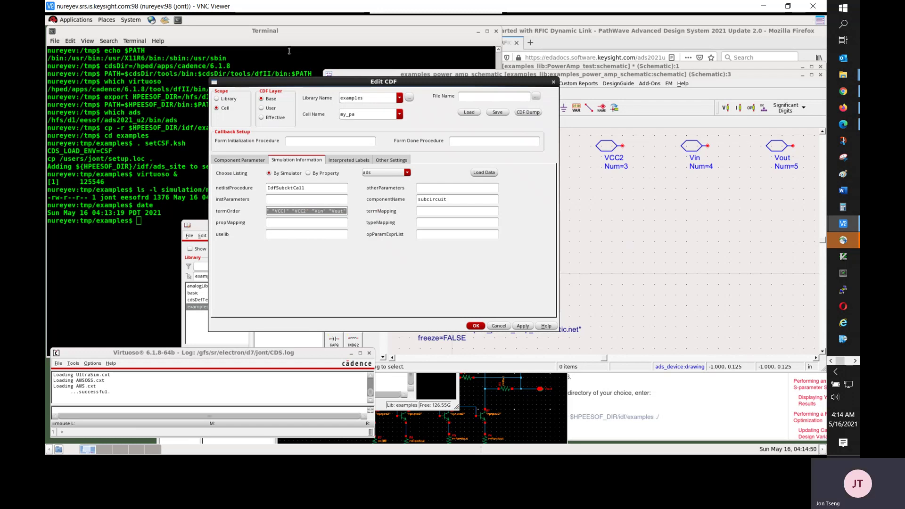
{"action": "left_click", "coordinate": [328, 34]}
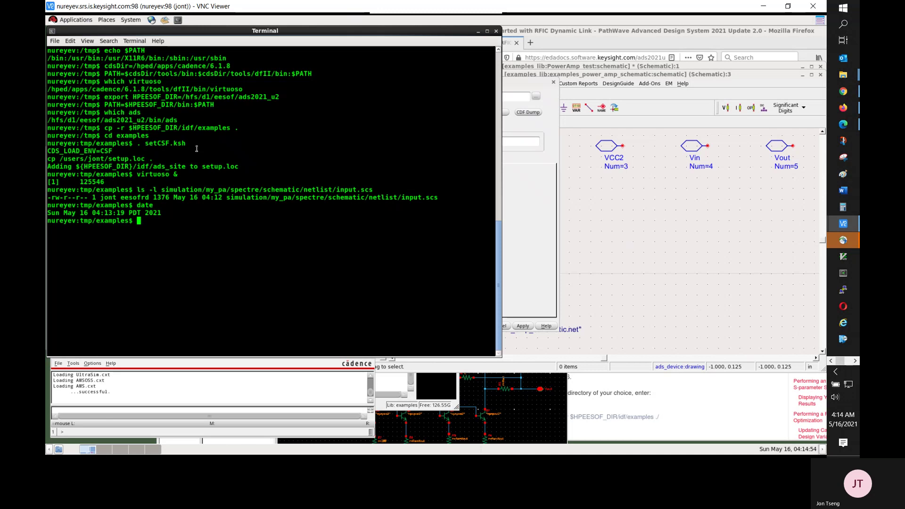
Step: Record the copied pin order as a '#' comment line in the terminal
{"action": "type", "text": "#"}
{"action": "key", "text": "Tab"}
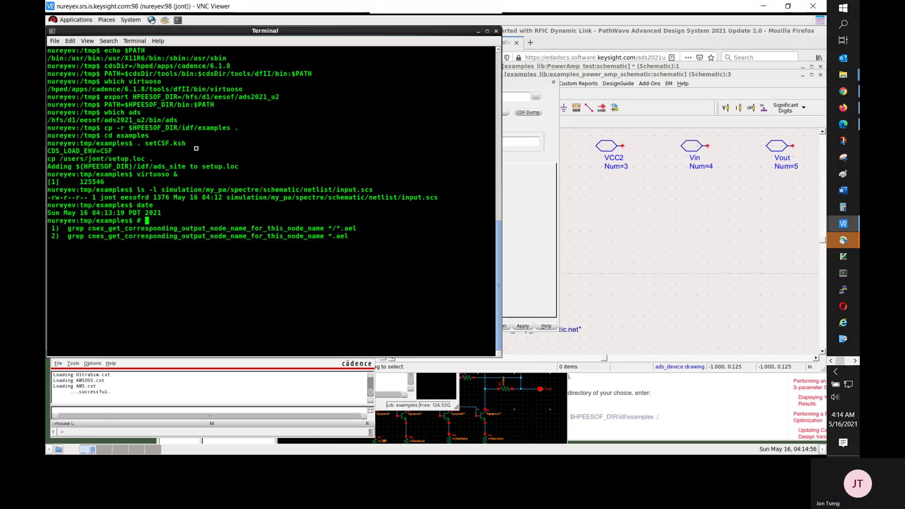
{"action": "key", "text": "ctrl+shift+v"}
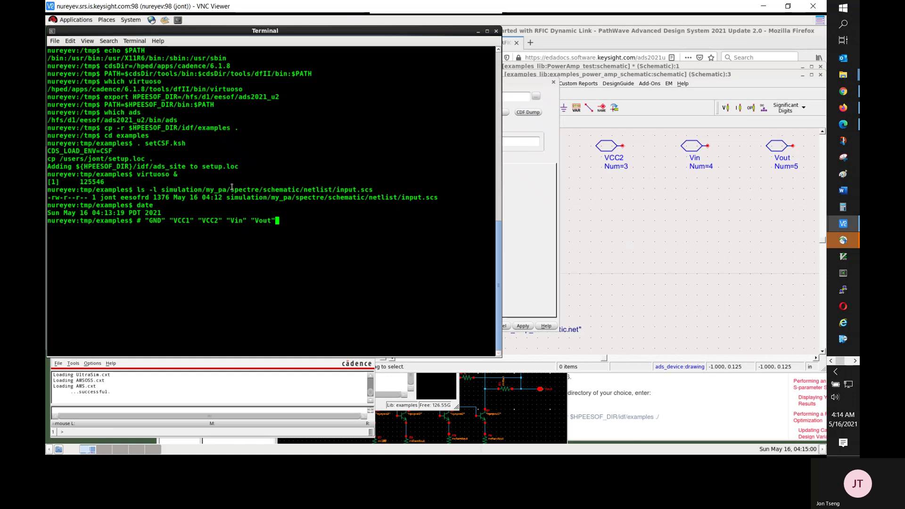
{"action": "key", "text": "Return"}
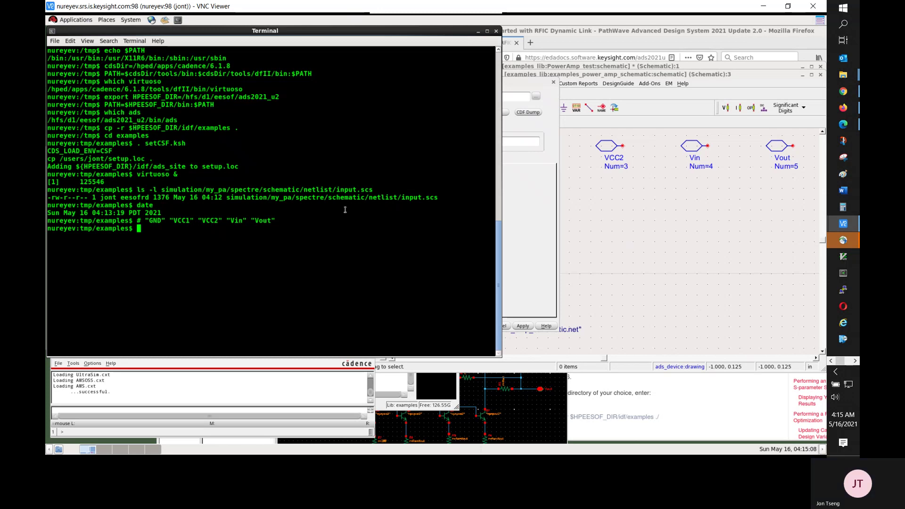
Step: Display the contents of cds.lib with cat
{"action": "type", "text": "cat "}
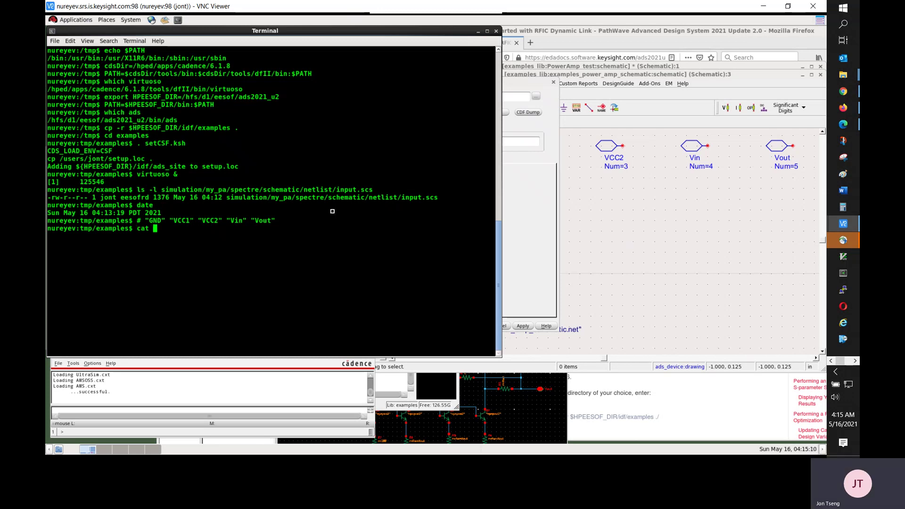
{"action": "type", "text": "cds.lib"}
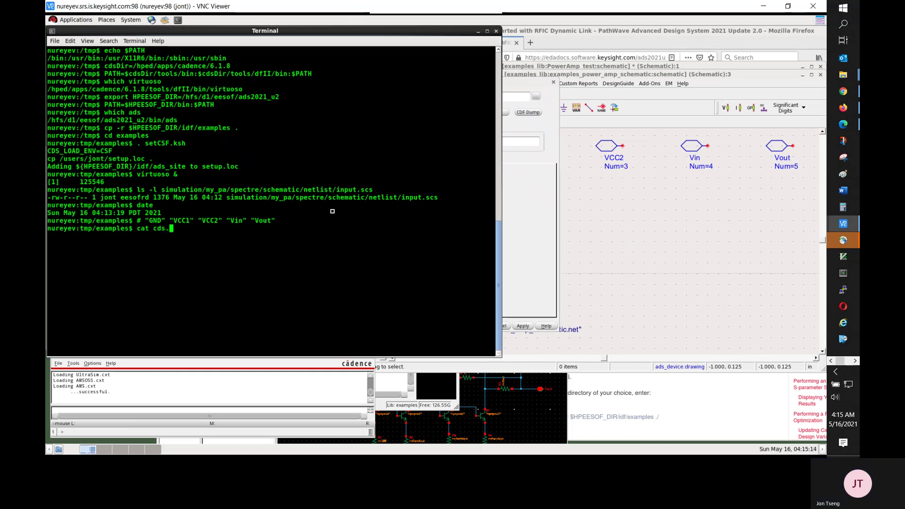
{"action": "key", "text": "Return"}
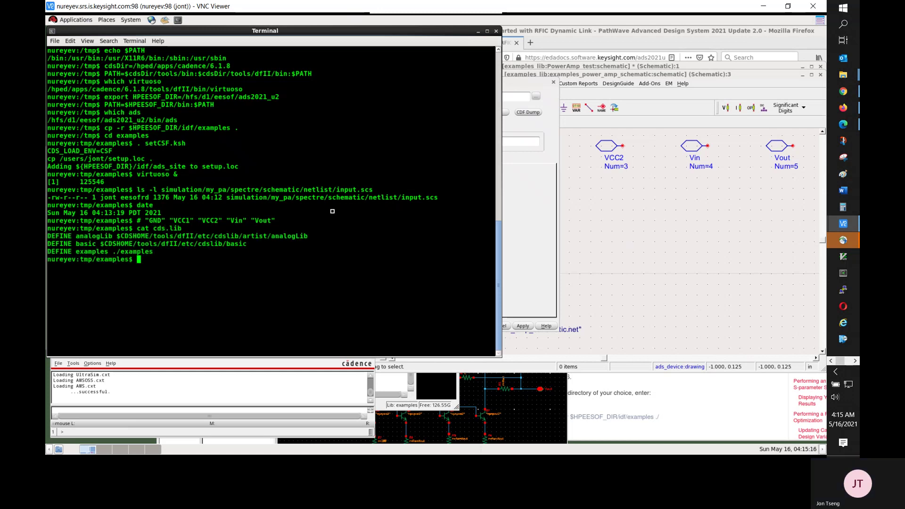
{"action": "left_click", "coordinate": [510, 84]}
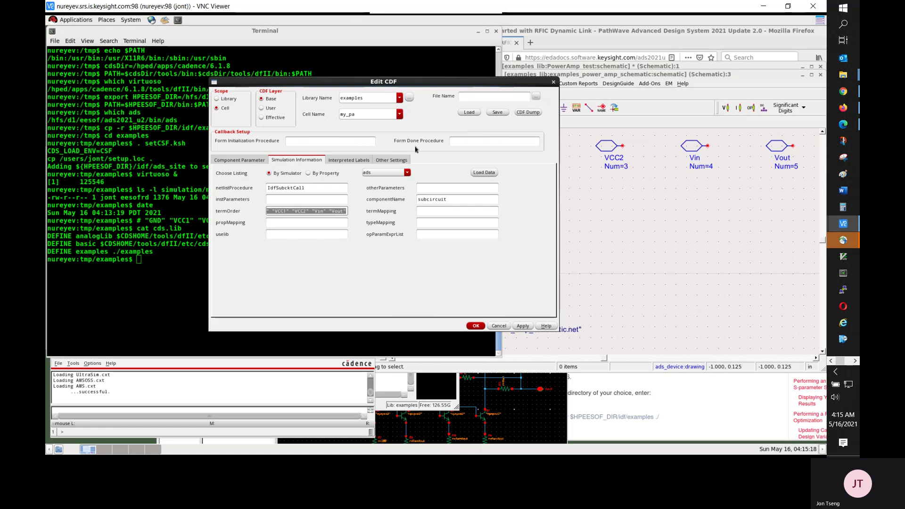
{"action": "left_click", "coordinate": [398, 408]}
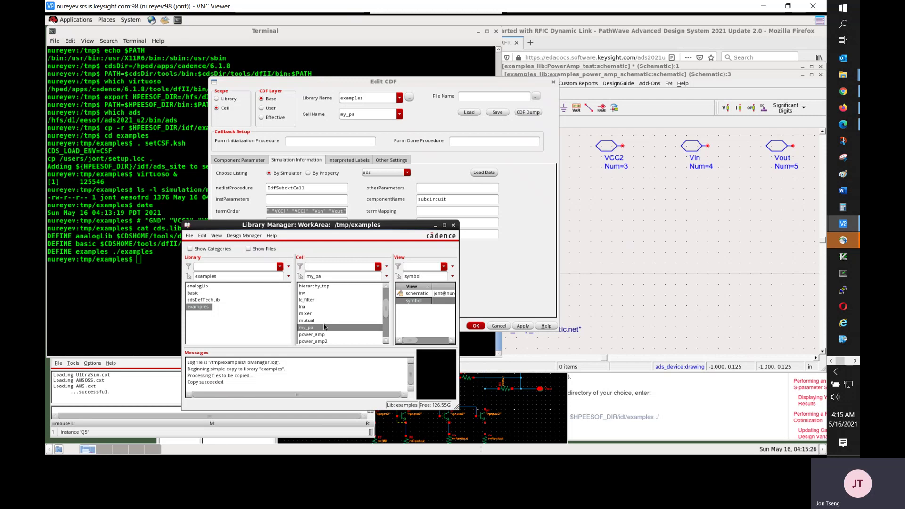
{"action": "left_click", "coordinate": [147, 273]}
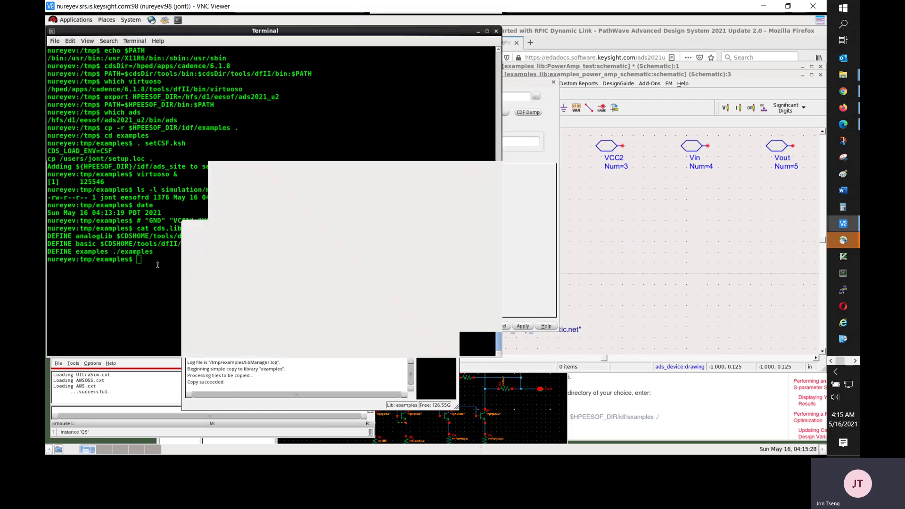
Step: List the examples/my_pa folder, then its symbol folder with ls -l
{"action": "type", "text": "ls "}
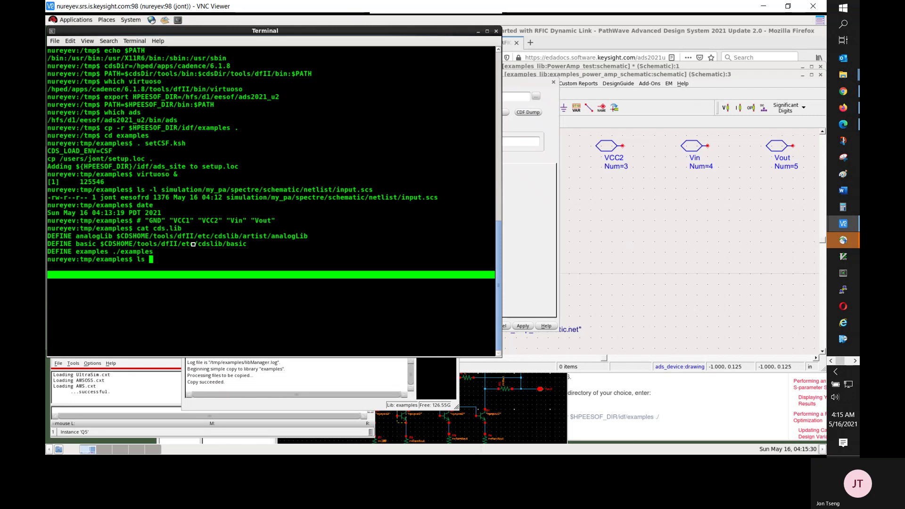
{"action": "type", "text": "examples/my_pa"}
{"action": "key", "text": "Return"}
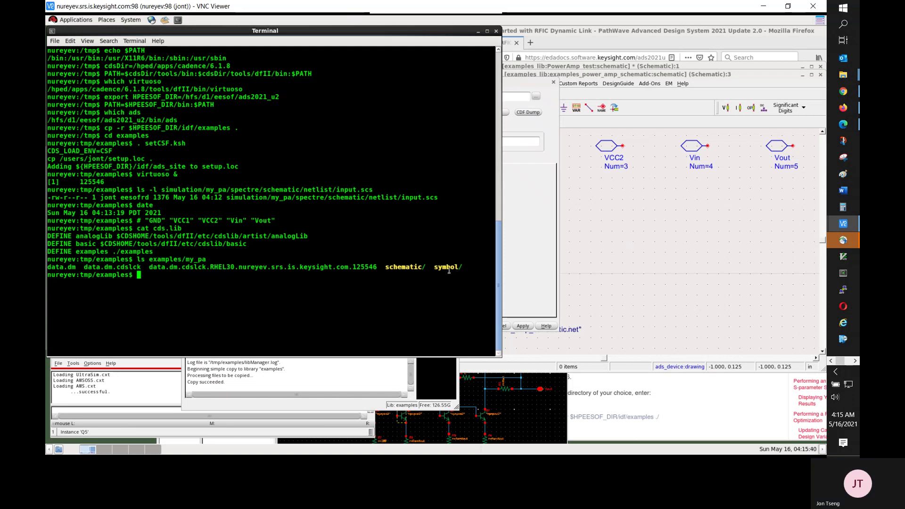
{"action": "key", "text": "Up"}
{"action": "type", "text": "/"}
{"action": "type", "text": "symbol"}
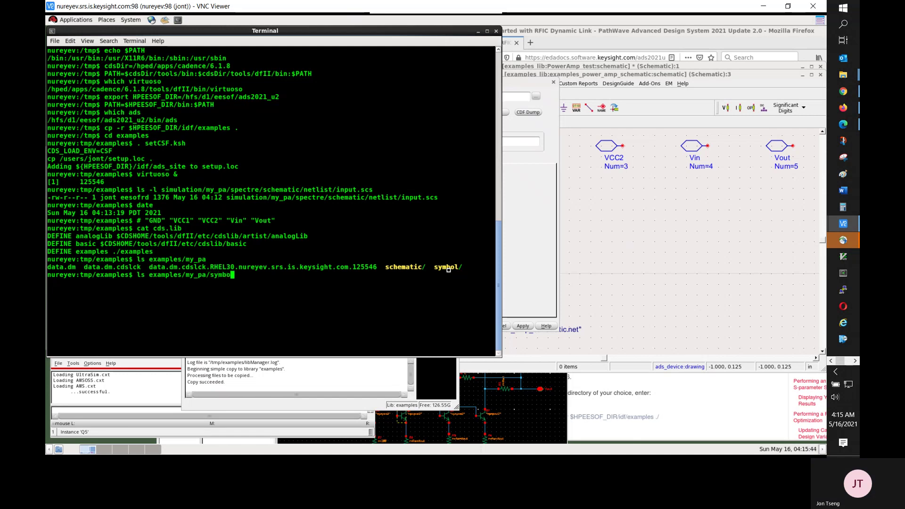
{"action": "key", "text": "Left"}
{"action": "key", "text": "Left"}
{"action": "key", "text": "Left"}
{"action": "key", "text": "Left"}
{"action": "key", "text": "Left"}
{"action": "key", "text": "Left"}
{"action": "key", "text": "Left"}
{"action": "key", "text": "Left"}
{"action": "key", "text": "Left"}
{"action": "key", "text": "Left"}
{"action": "key", "text": "Left"}
{"action": "key", "text": "Left"}
{"action": "key", "text": "Left"}
{"action": "key", "text": "Left"}
{"action": "key", "text": "Left"}
{"action": "key", "text": "Left"}
{"action": "key", "text": "Left"}
{"action": "key", "text": "Left"}
{"action": "key", "text": "Left"}
{"action": "key", "text": "Left"}
{"action": "key", "text": "Left"}
{"action": "type", "text": "-l"}
{"action": "key", "text": "Return"}
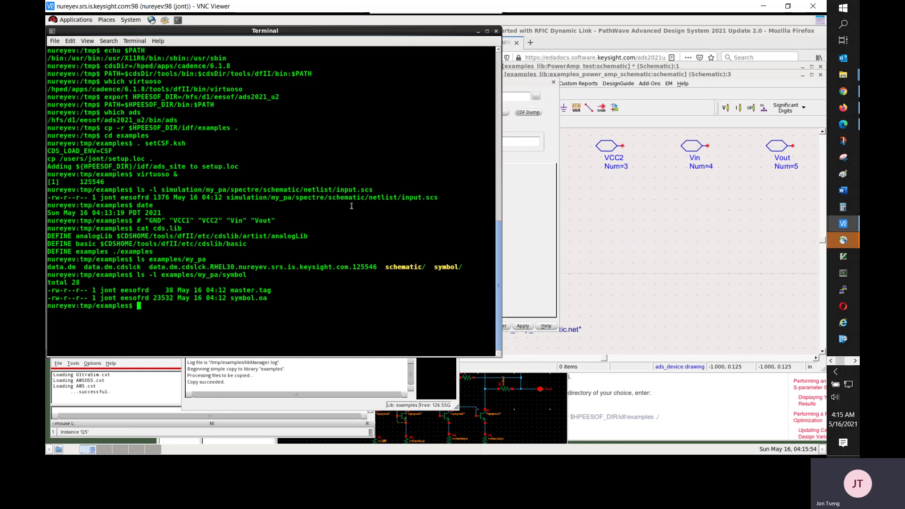
{"action": "left_click", "coordinate": [111, 409]}
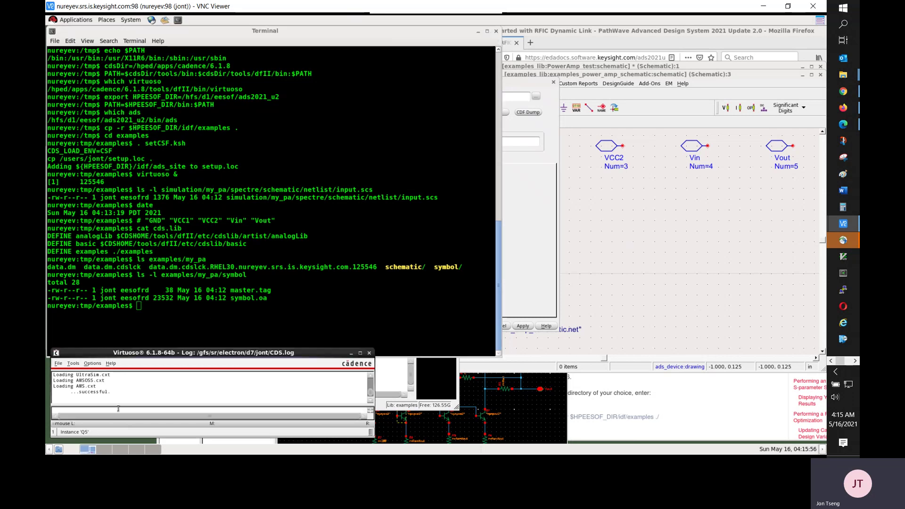
Step: Exit Virtuoso, dismiss the Dynamic Link ended warning, and switch to the ADS main window
{"action": "type", "text": "exit"}
{"action": "key", "text": "Return"}
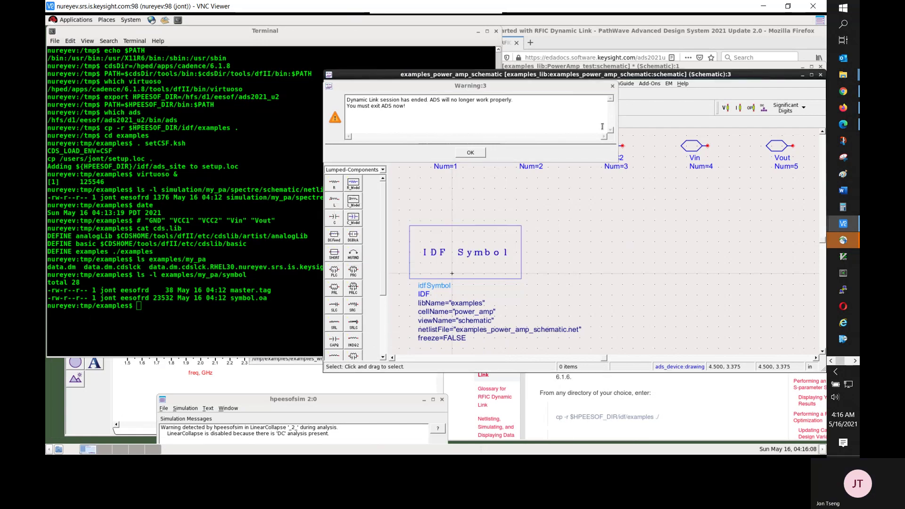
{"action": "left_click", "coordinate": [472, 152]}
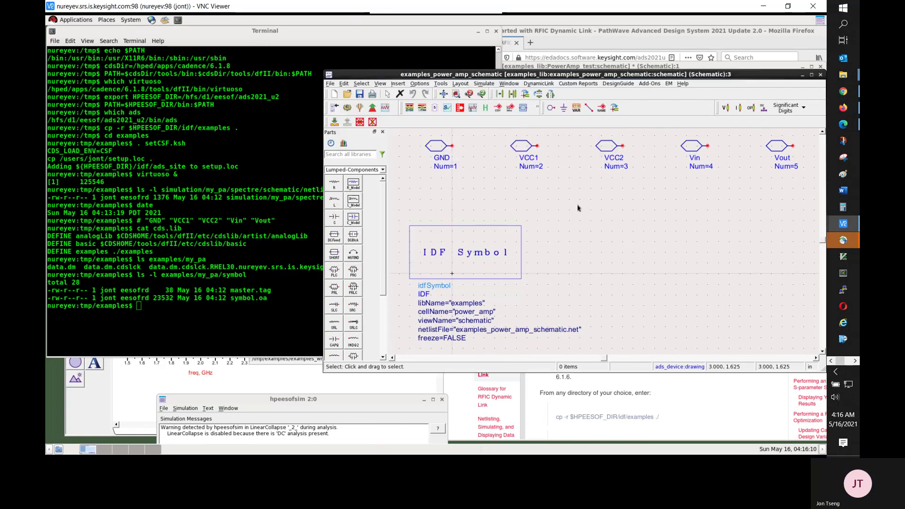
{"action": "key", "text": "alt+Tab"}
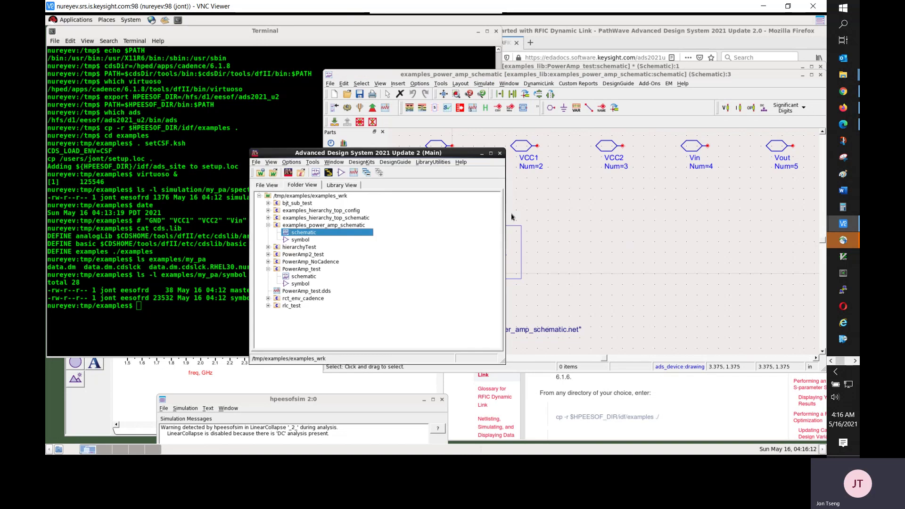
Step: Close ADS after saving PowerAmp_test, then relaunch it by running ads in the terminal
{"action": "left_click", "coordinate": [820, 75]}
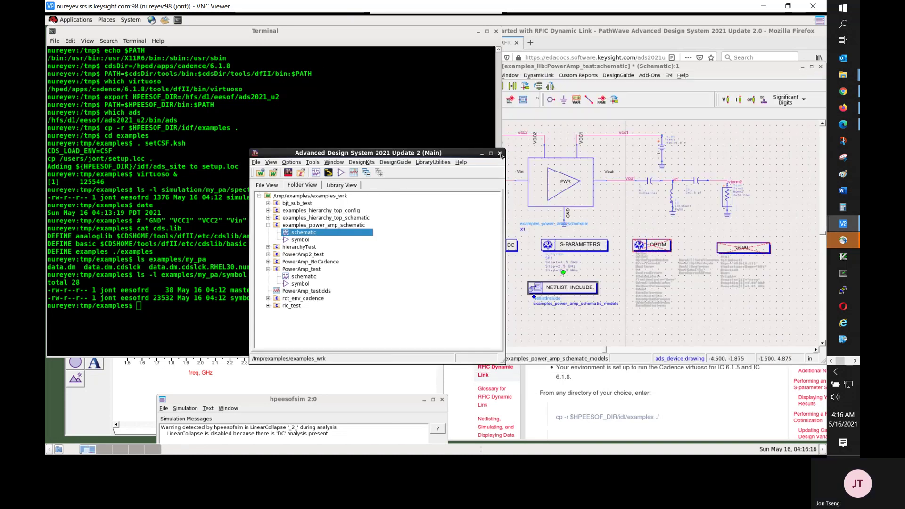
{"action": "left_click", "coordinate": [500, 153]}
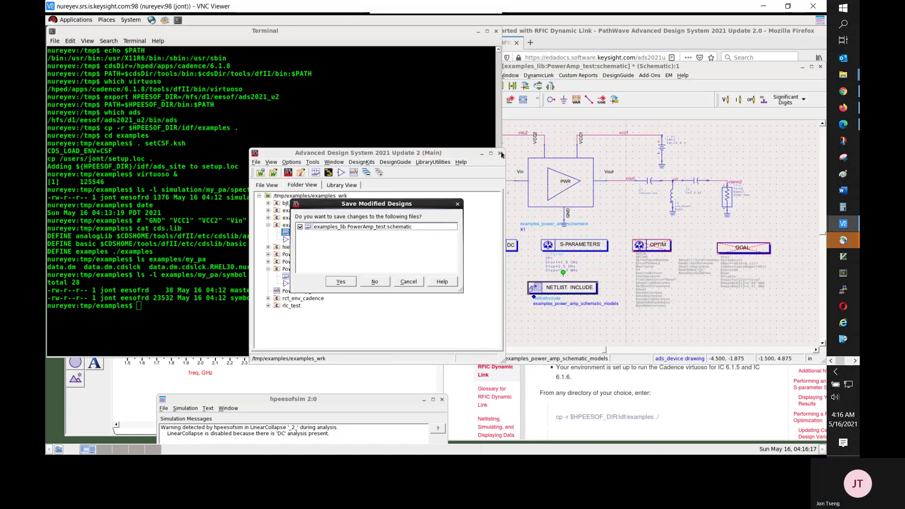
{"action": "left_click", "coordinate": [338, 283]}
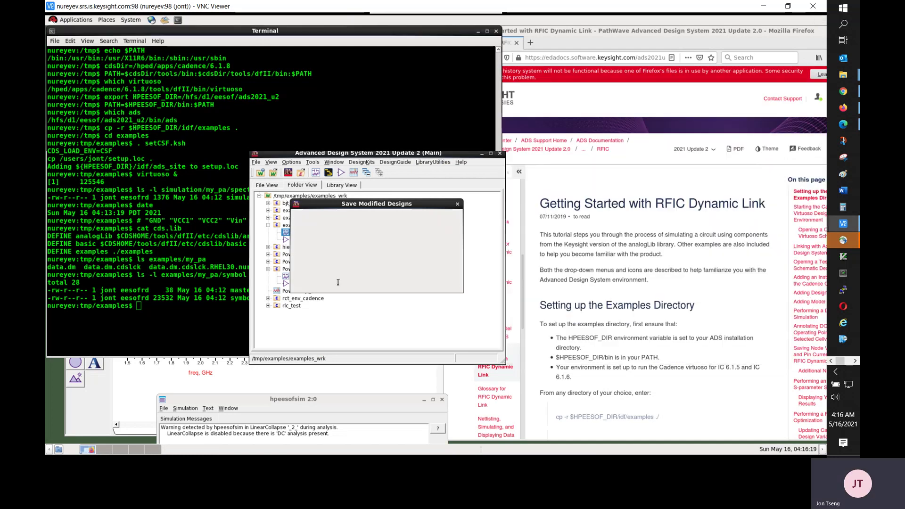
{"action": "left_click", "coordinate": [441, 399]}
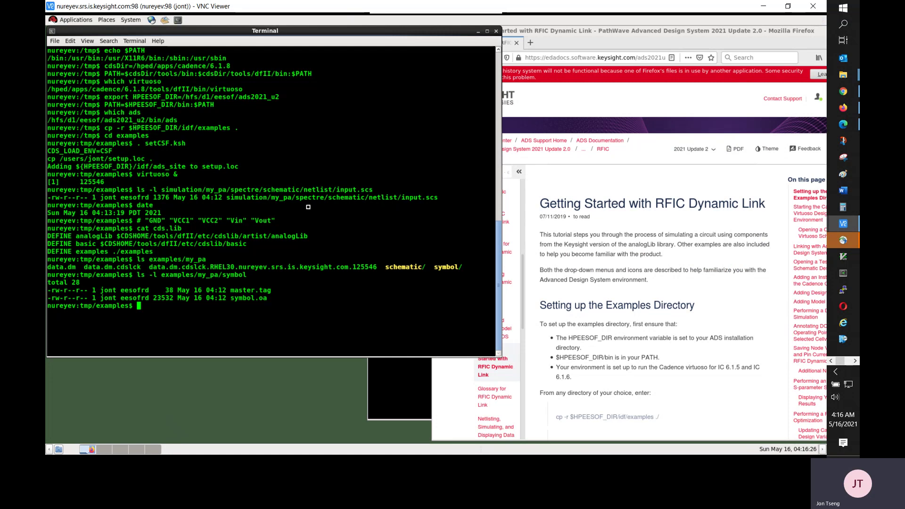
{"action": "type", "text": "ads"}
{"action": "key", "text": "Return"}
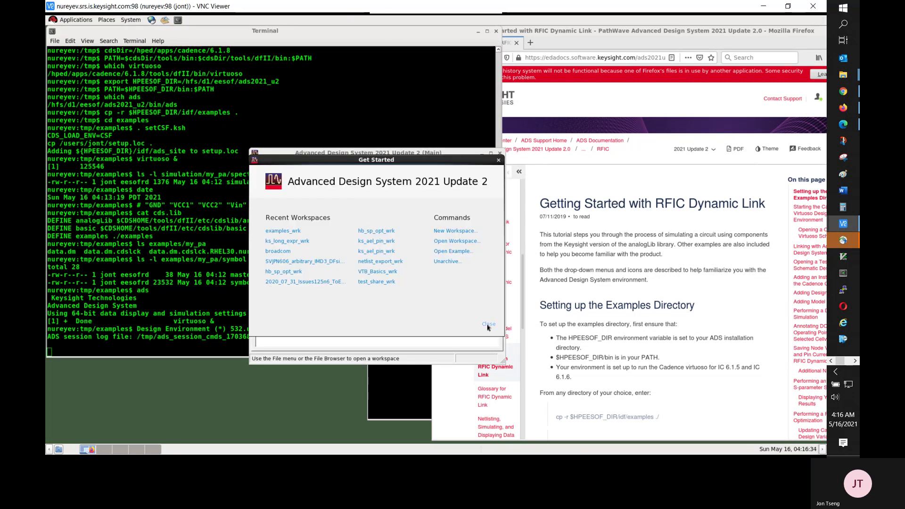
Step: Open examples_wrk and copy the PowerAmp_test cell as a new cell named my_pa_test
{"action": "left_click", "coordinate": [286, 232]}
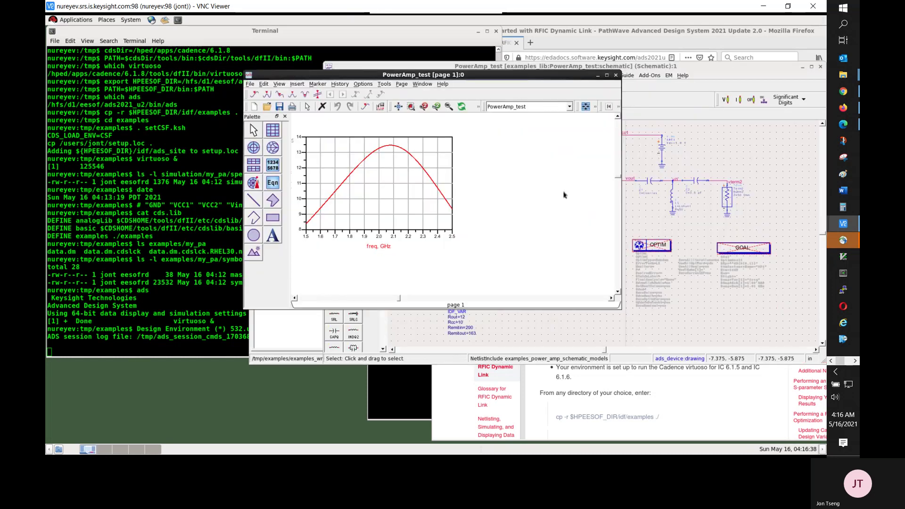
{"action": "left_click_drag", "start_coordinate": [536, 80], "coordinate": [610, 338]}
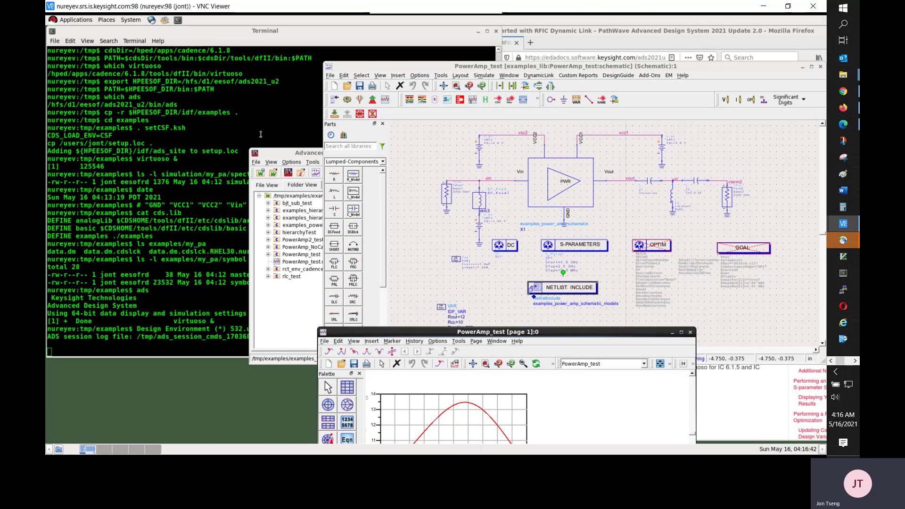
{"action": "left_click", "coordinate": [296, 153]}
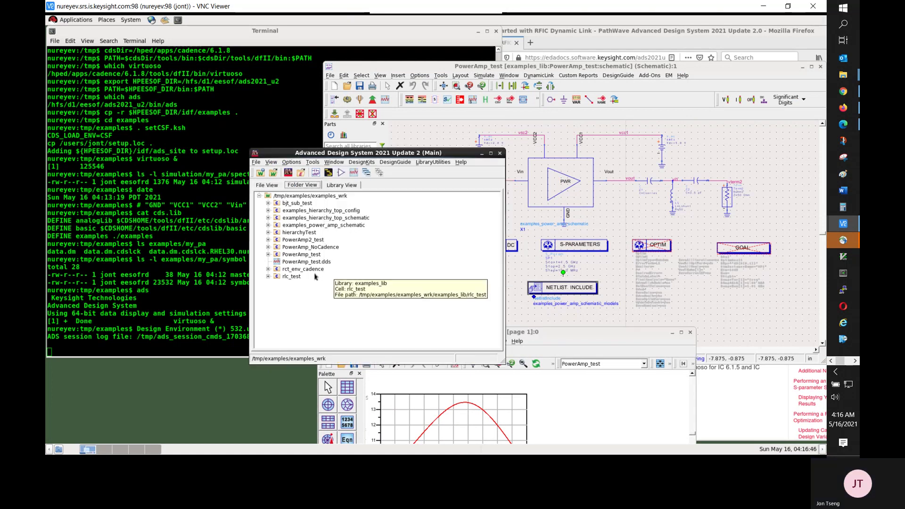
{"action": "double_click", "coordinate": [296, 255]}
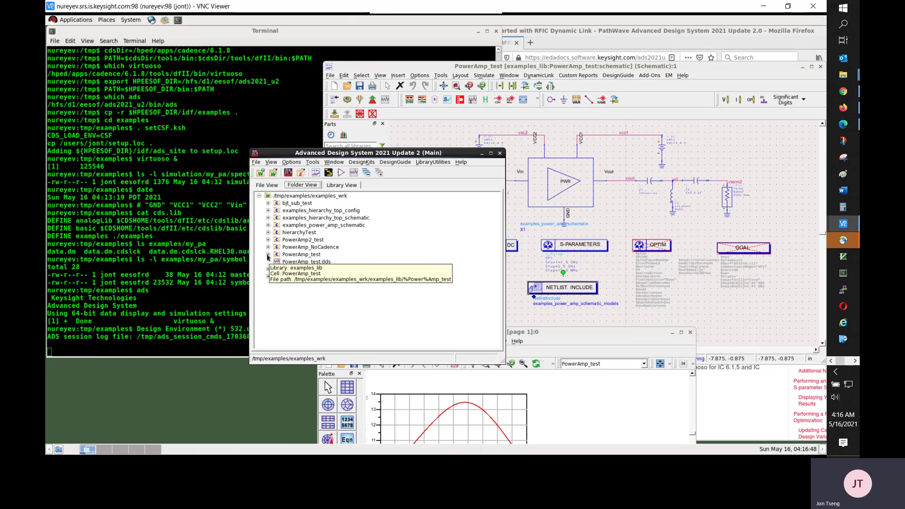
{"action": "right_click", "coordinate": [291, 255]}
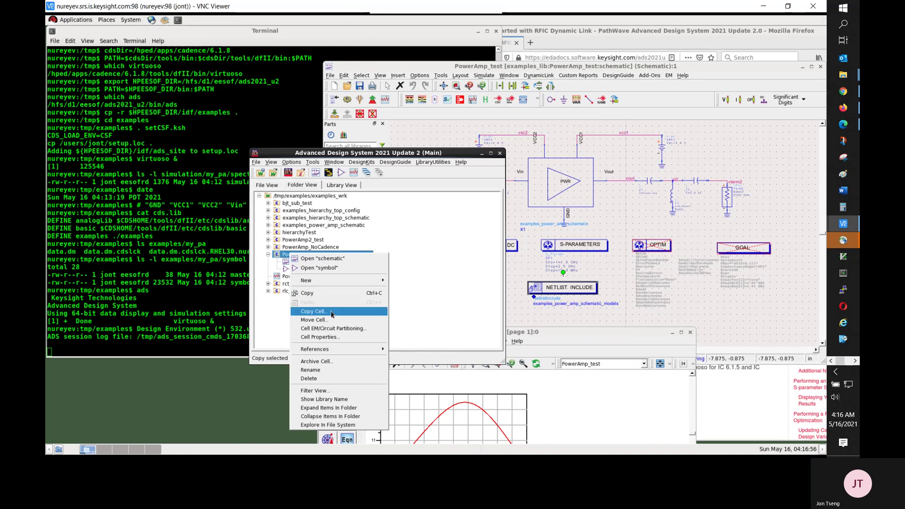
{"action": "left_click", "coordinate": [333, 311]}
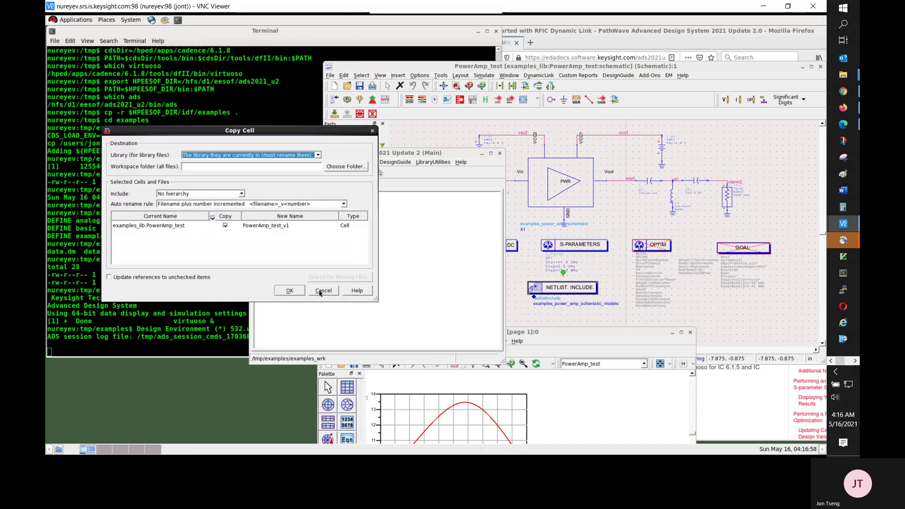
{"action": "double_click", "coordinate": [282, 227]}
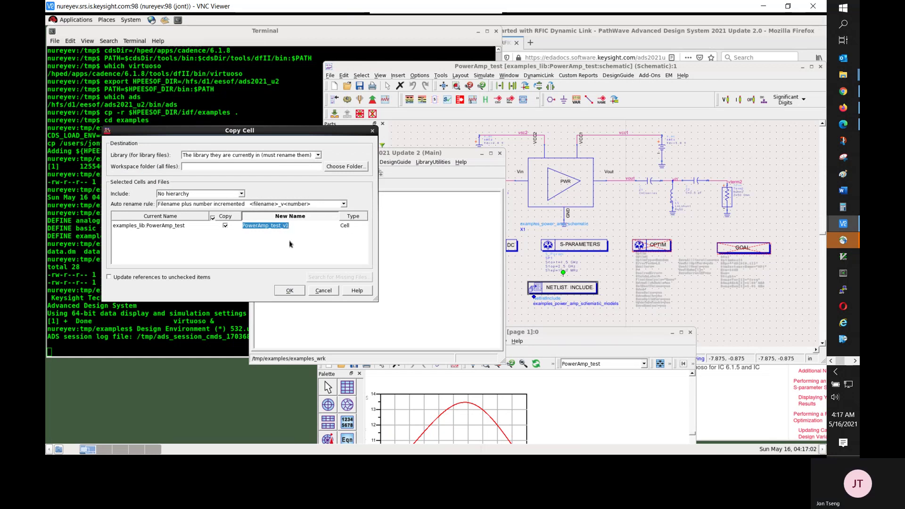
{"action": "type", "text": "my_pa_test"}
{"action": "left_click", "coordinate": [290, 291]}
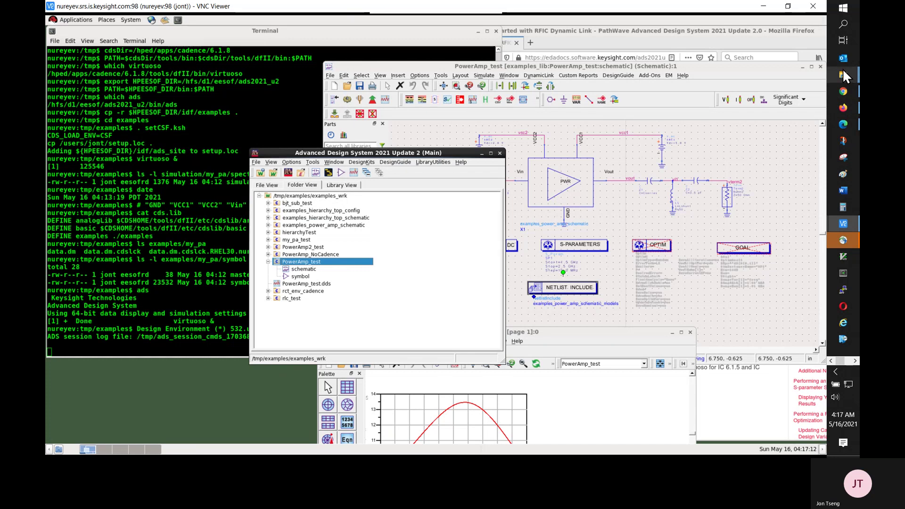
Step: Open the my_pa_test schematic, delete the X1 PWR subcircuit, and save it
{"action": "left_click", "coordinate": [821, 68]}
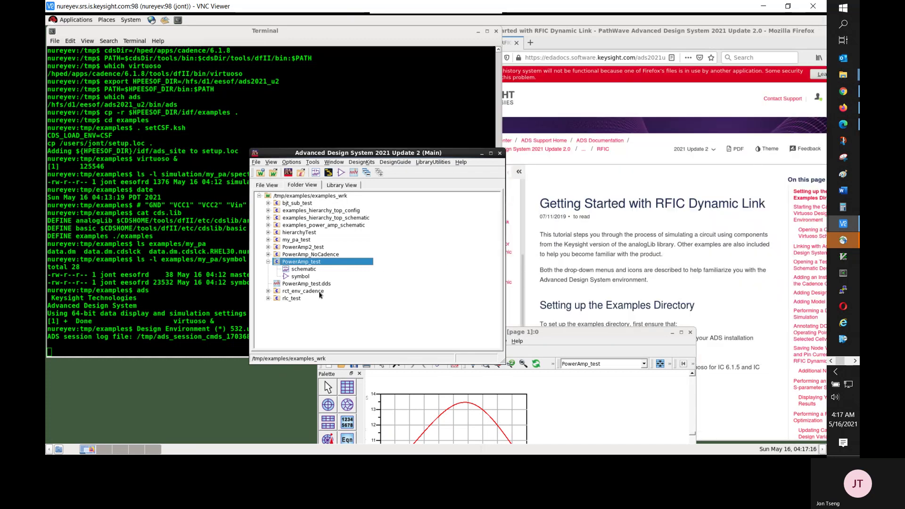
{"action": "left_click", "coordinate": [269, 240]}
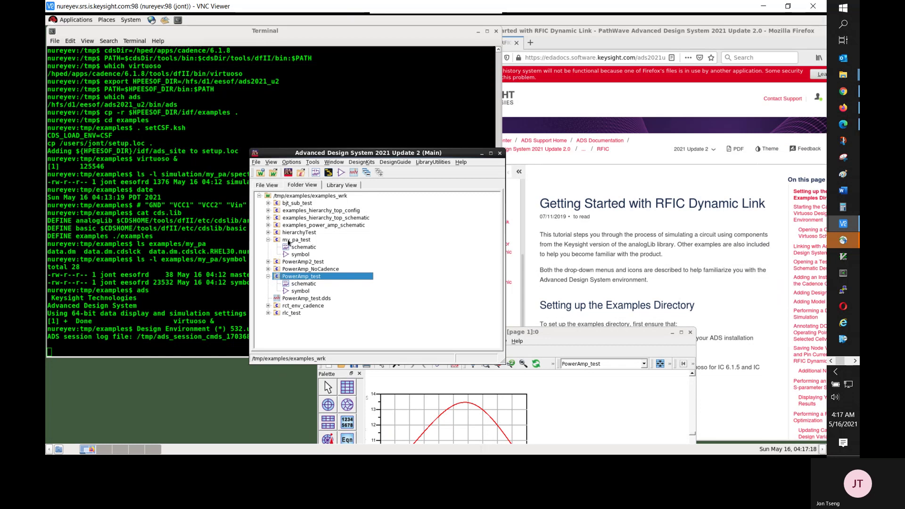
{"action": "double_click", "coordinate": [300, 248]}
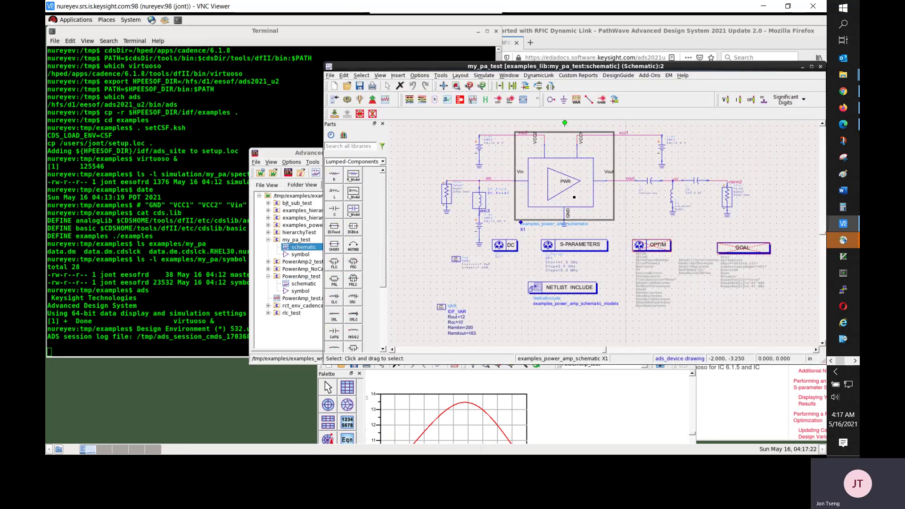
{"action": "key", "text": "Delete"}
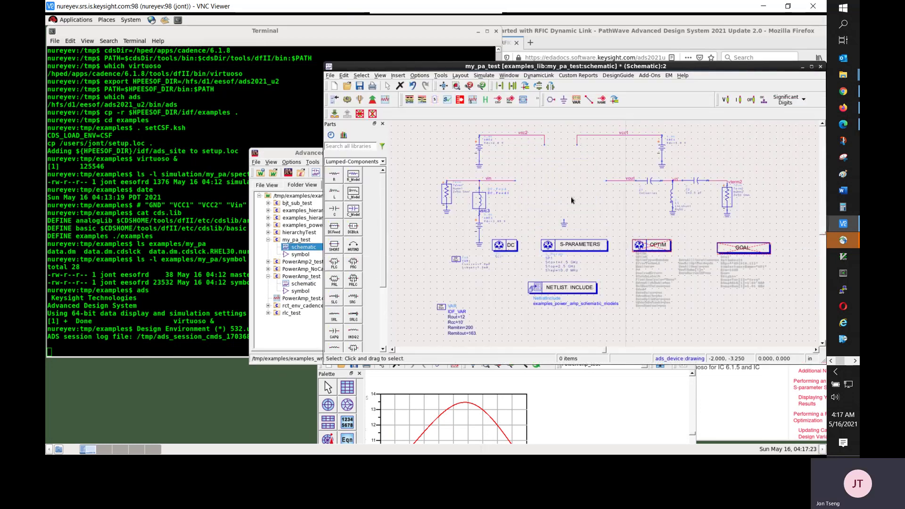
{"action": "left_click", "coordinate": [362, 88]}
Step: Create a new empty schematic cell named my_pa
{"action": "left_click", "coordinate": [311, 153]}
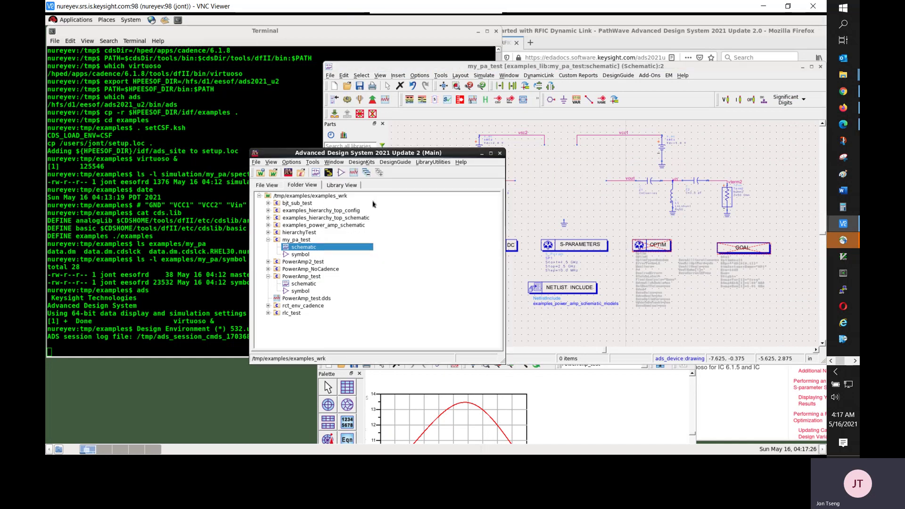
{"action": "left_click", "coordinate": [315, 173]}
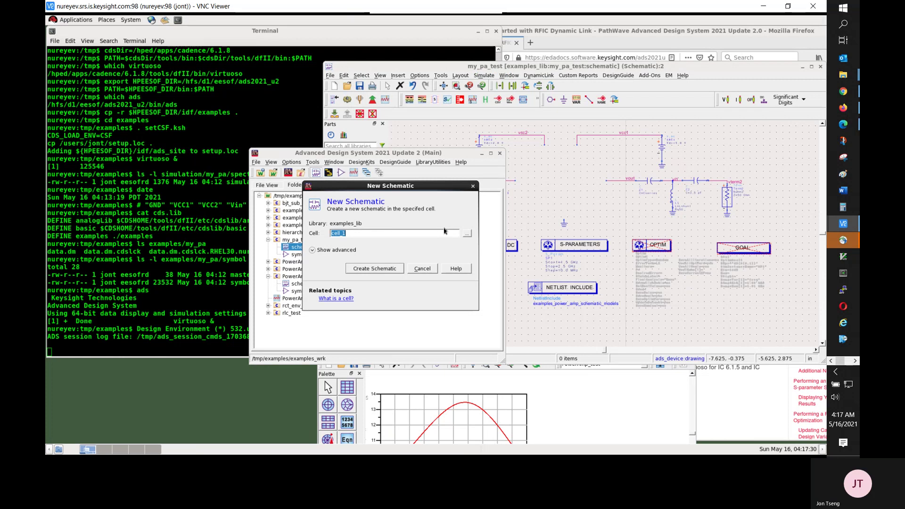
{"action": "type", "text": "my_pa"}
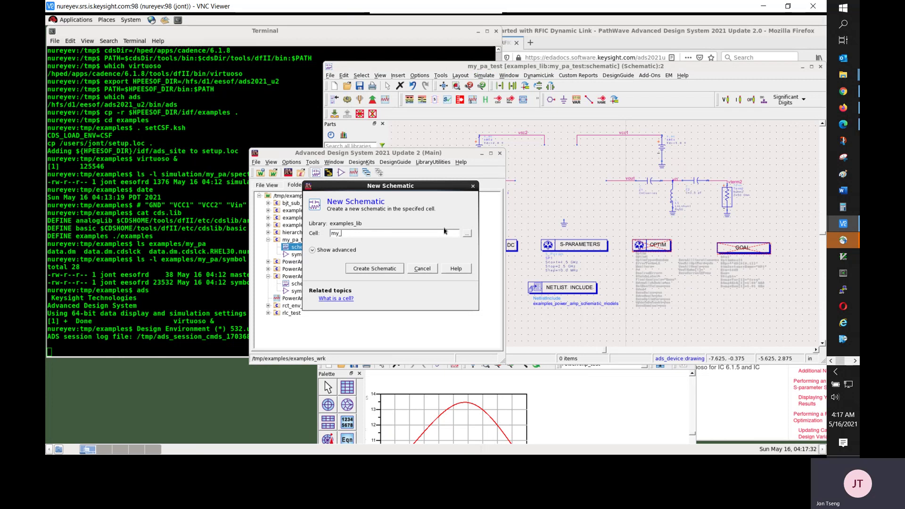
{"action": "left_click", "coordinate": [384, 269]}
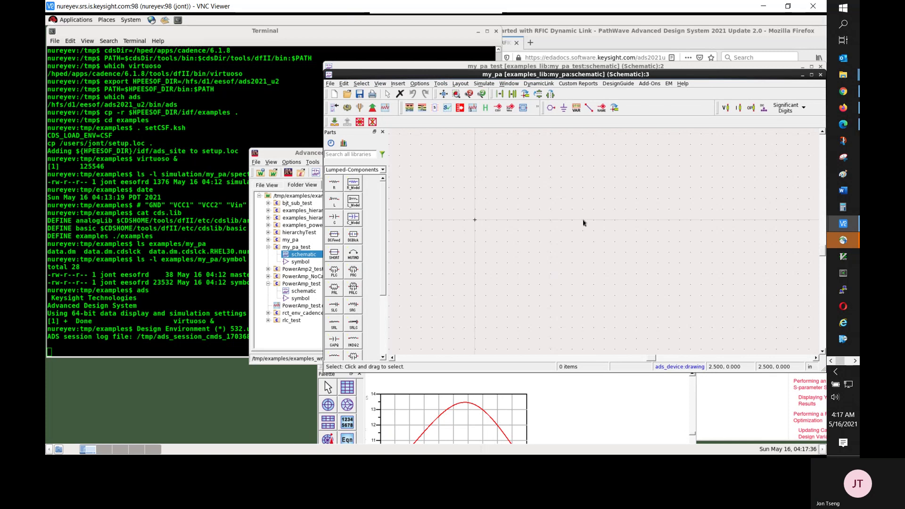
Step: Place pins GND, VCC1, VCC2, Vin and Vout in a row as pins 1 through 5
{"action": "left_click", "coordinate": [205, 205]}
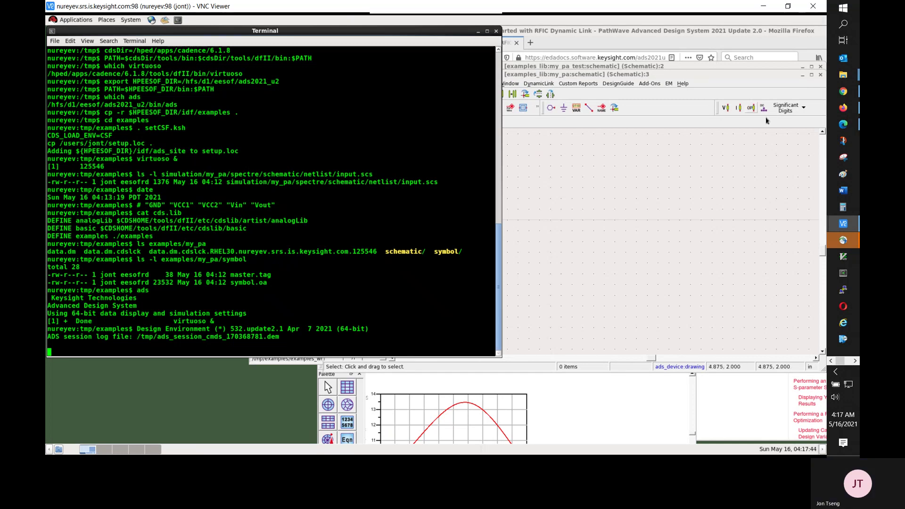
{"action": "left_click", "coordinate": [769, 87]}
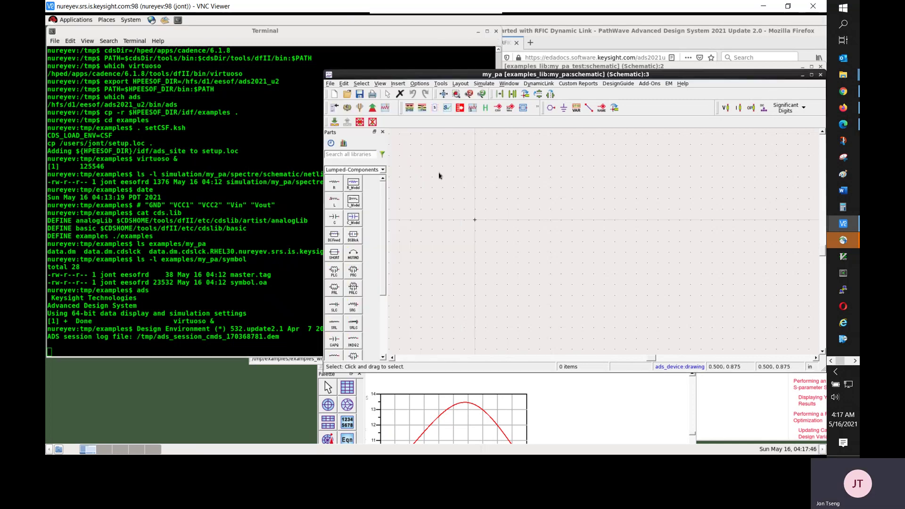
{"action": "left_click", "coordinate": [551, 108]}
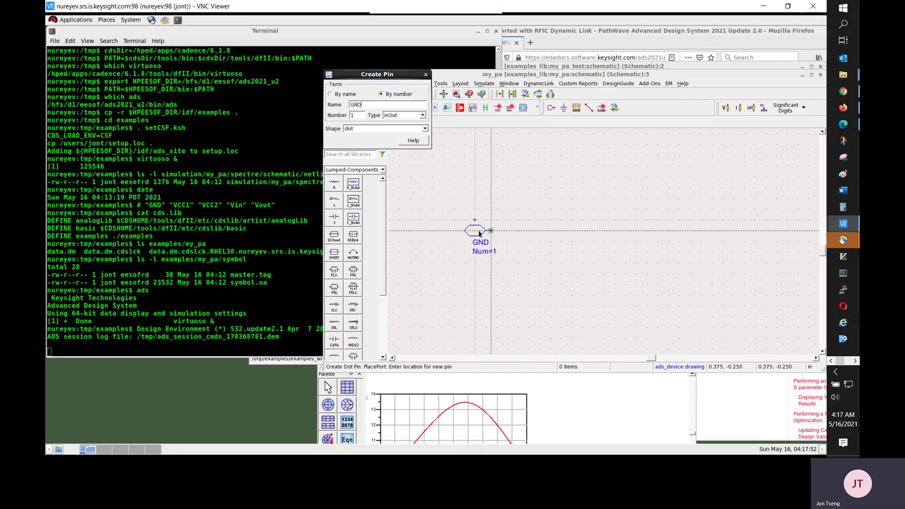
{"action": "left_click", "coordinate": [475, 220]}
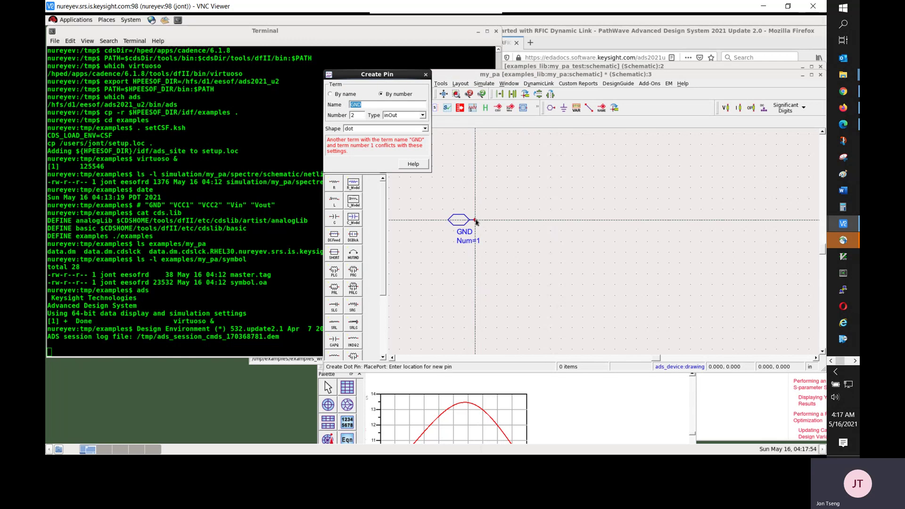
{"action": "type", "text": "VCC1"}
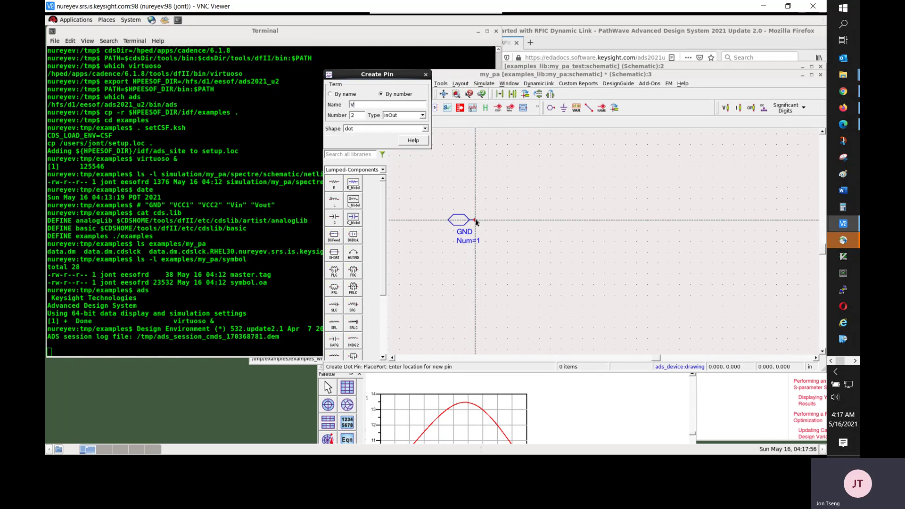
{"action": "left_click", "coordinate": [530, 220]}
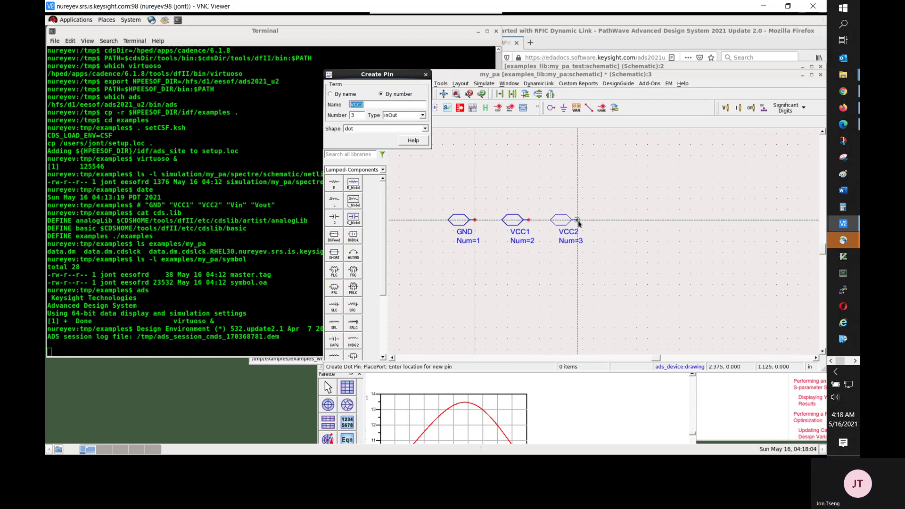
{"action": "left_click", "coordinate": [577, 220]}
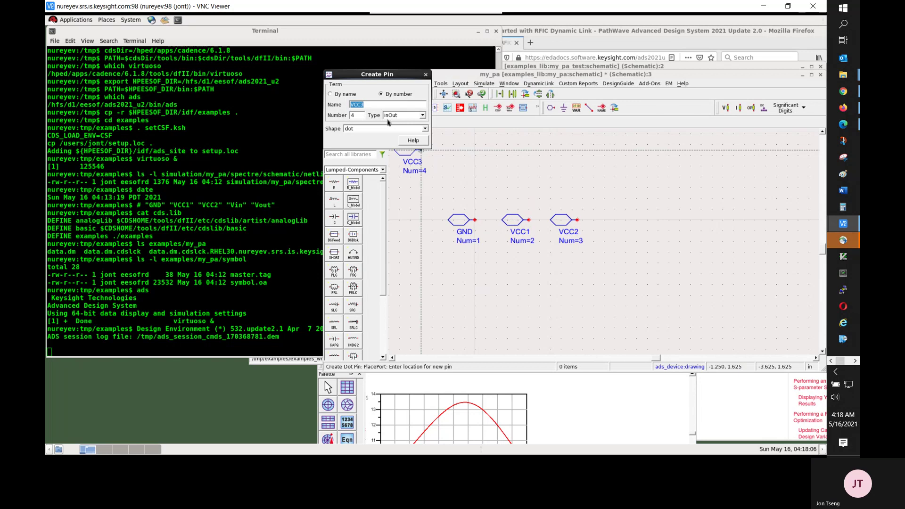
{"action": "type", "text": "Vin"}
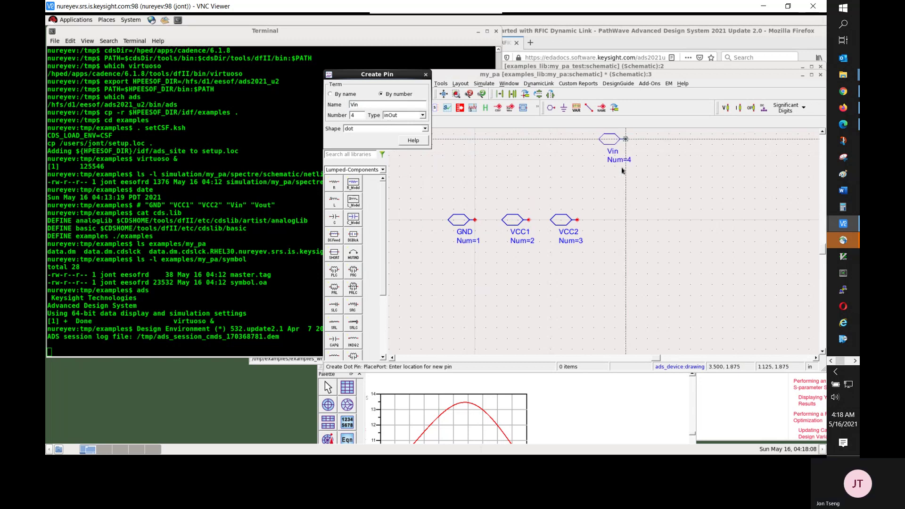
{"action": "left_click", "coordinate": [632, 220]}
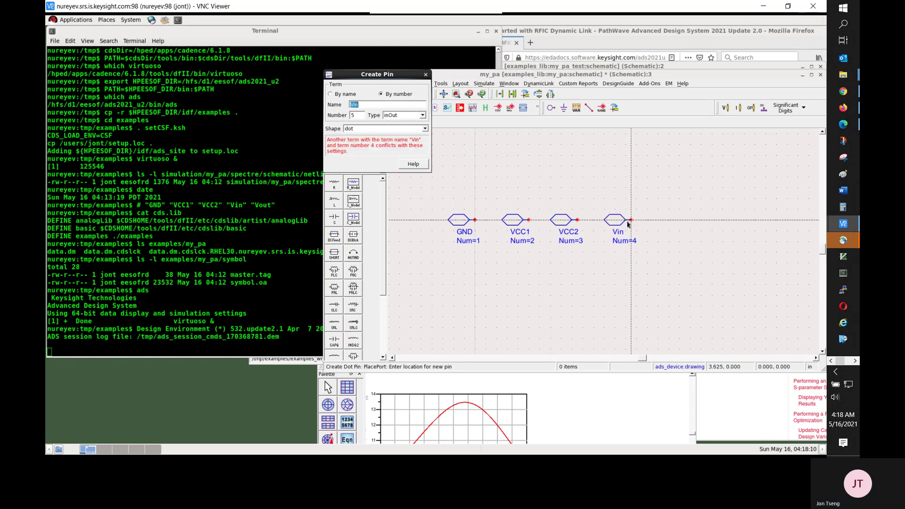
{"action": "type", "text": "Vout"}
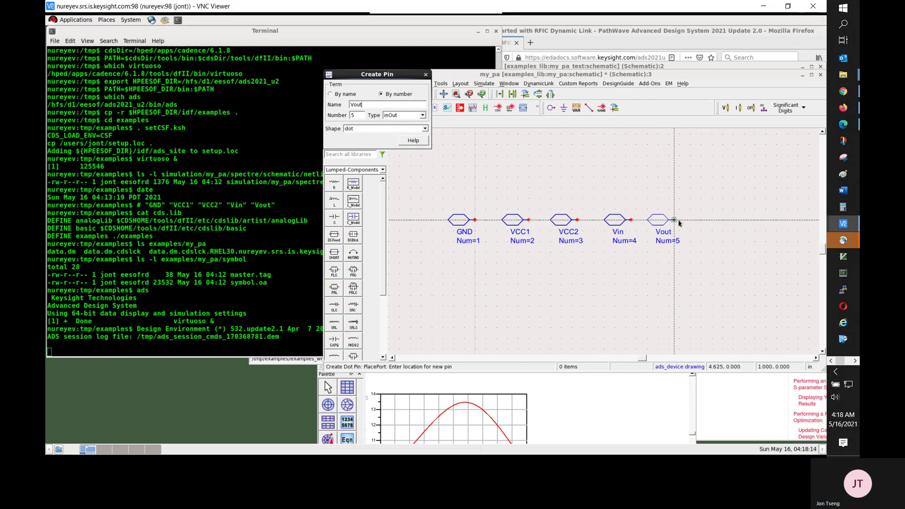
{"action": "left_click", "coordinate": [679, 220]}
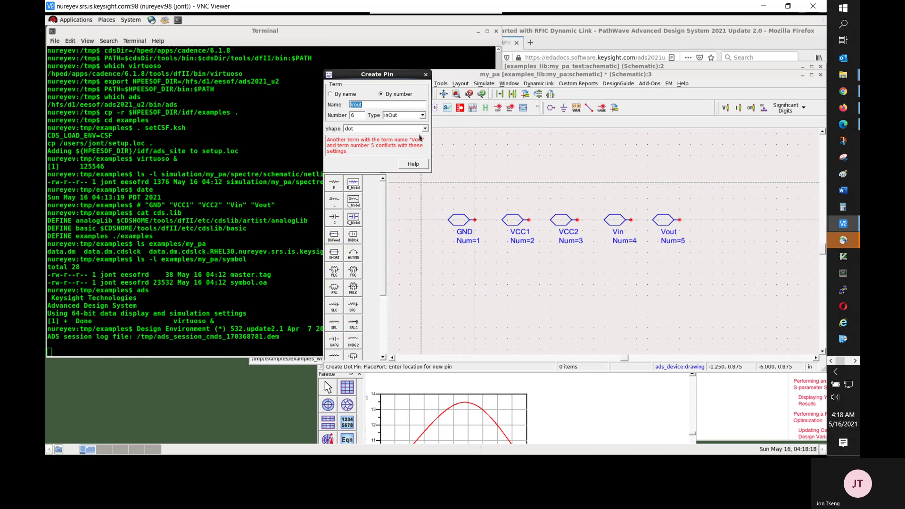
{"action": "left_click", "coordinate": [425, 75]}
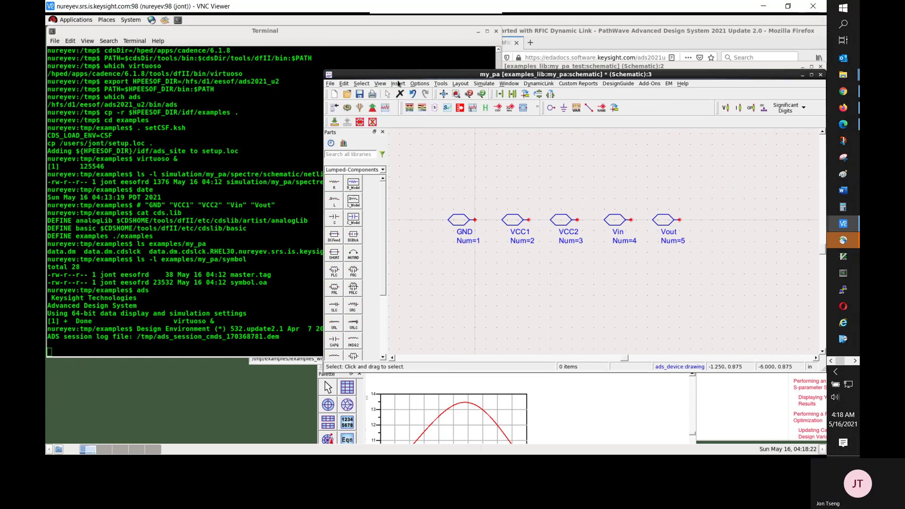
Step: Save my_pa and place a Dynamic Link NetlistInclude component below the pins
{"action": "left_click", "coordinate": [361, 94]}
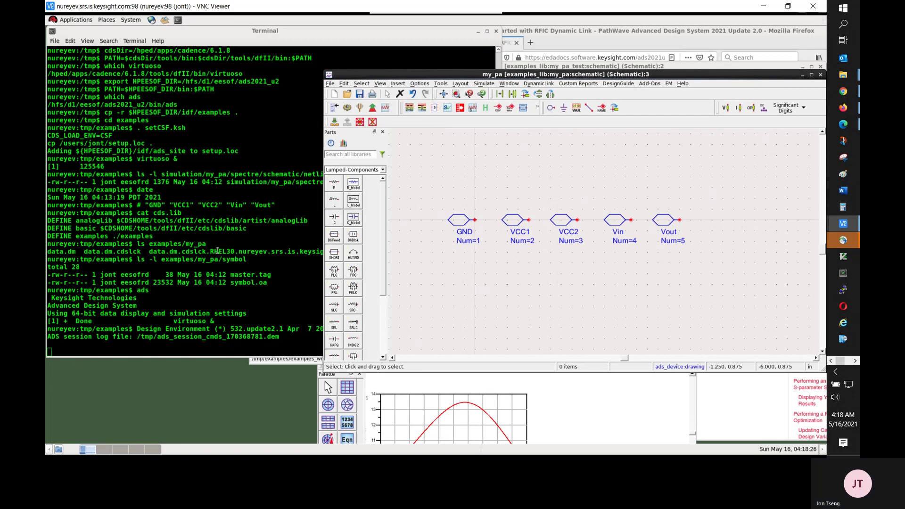
{"action": "left_click", "coordinate": [536, 85]}
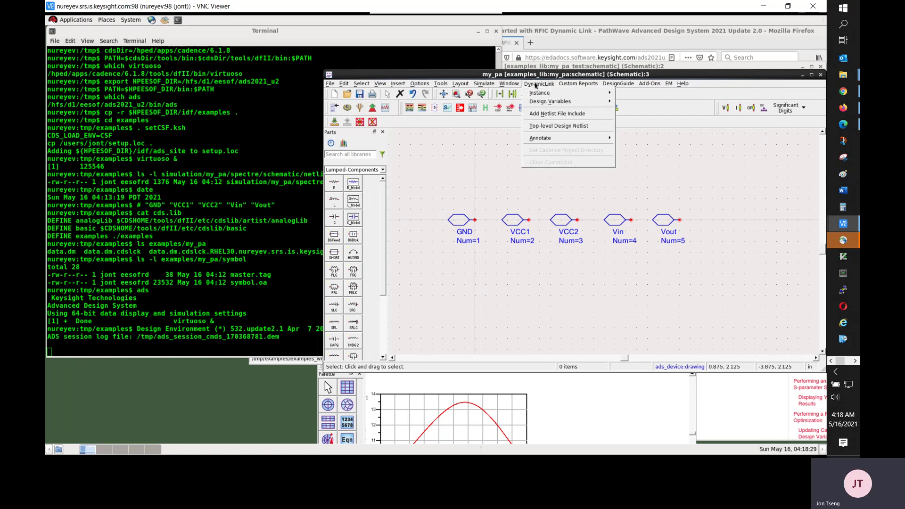
{"action": "left_click", "coordinate": [558, 115]}
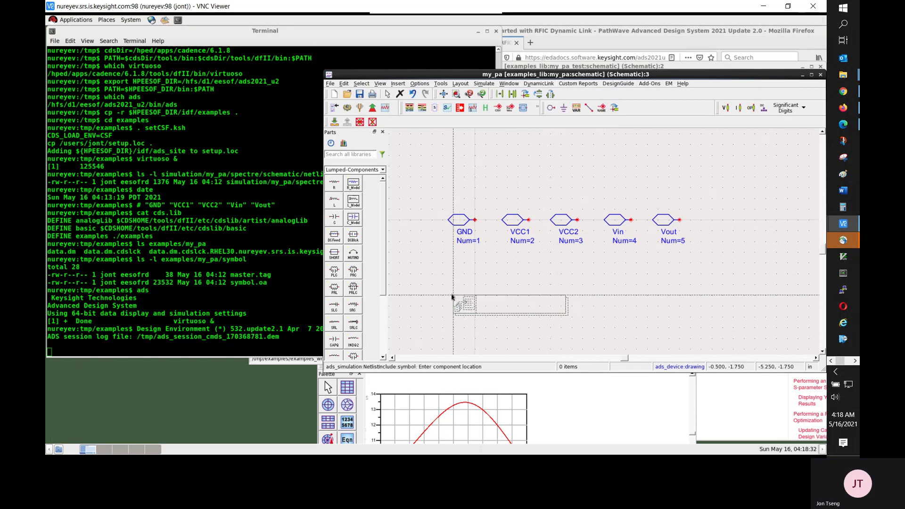
{"action": "left_click", "coordinate": [451, 296]}
{"action": "key", "text": "Escape"}
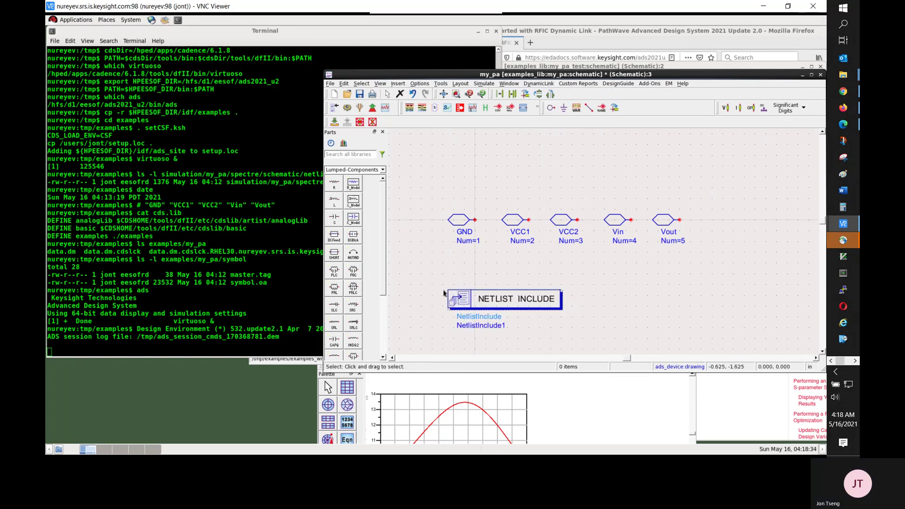
{"action": "left_click", "coordinate": [197, 157]}
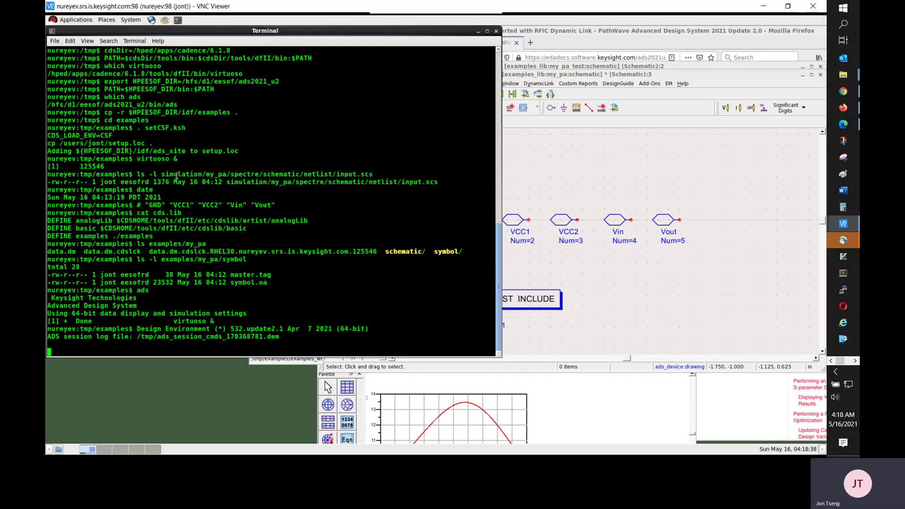
Step: Copy simulation/my_pa/spectre/schematic/netlist/input.scs into examples_wrk/ with cp
{"action": "key", "text": "Return"}
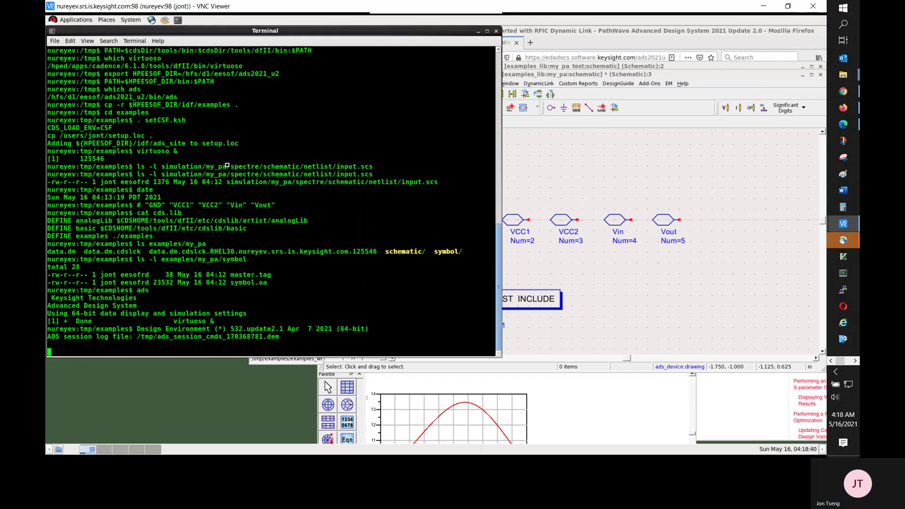
{"action": "type", "text": "cp"}
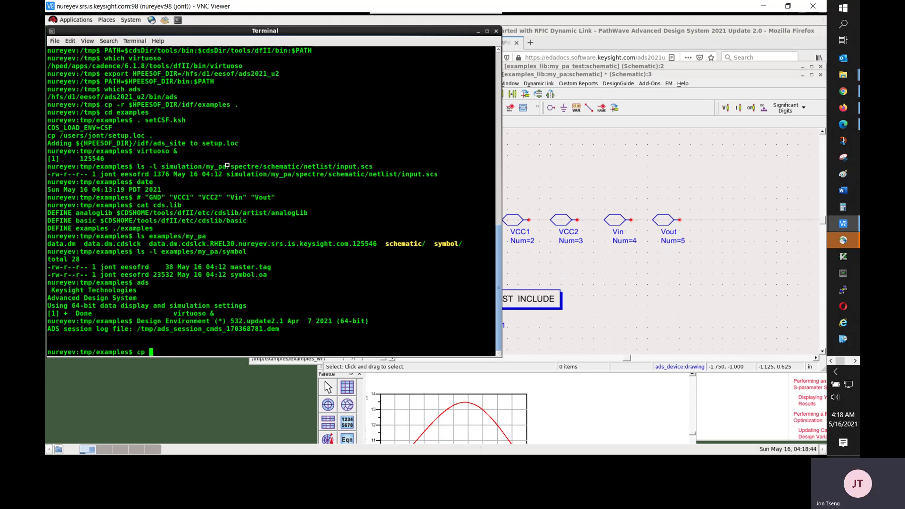
{"action": "double_click", "coordinate": [236, 165]}
{"action": "right_click", "coordinate": [237, 166]}
{"action": "left_click", "coordinate": [241, 171]}
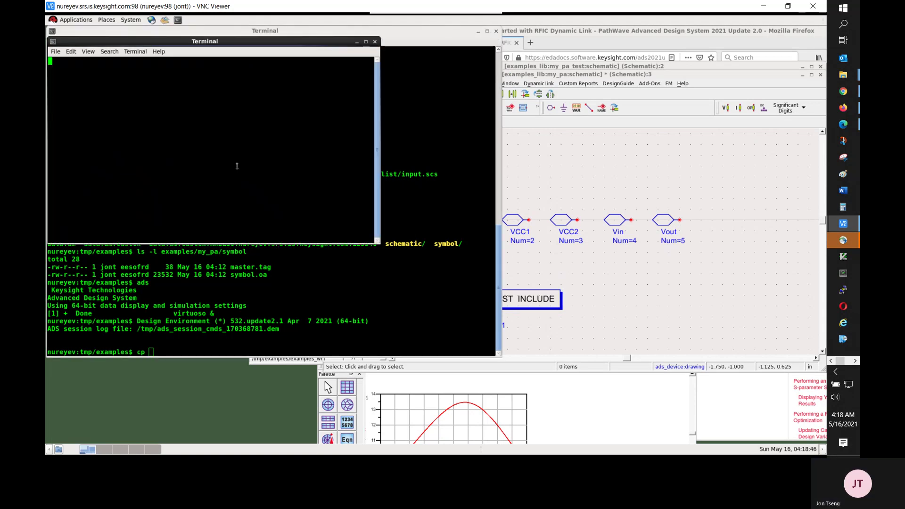
{"action": "left_click", "coordinate": [375, 42]}
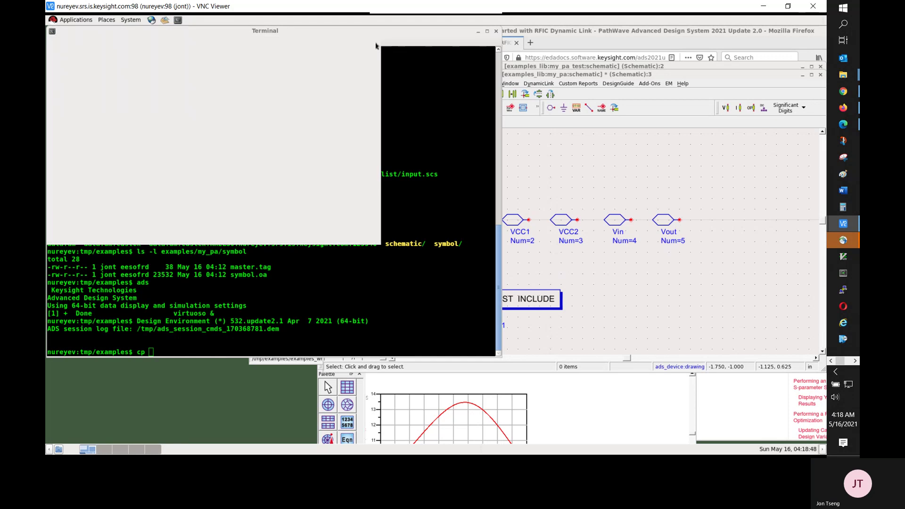
{"action": "middle_click", "coordinate": [287, 213]}
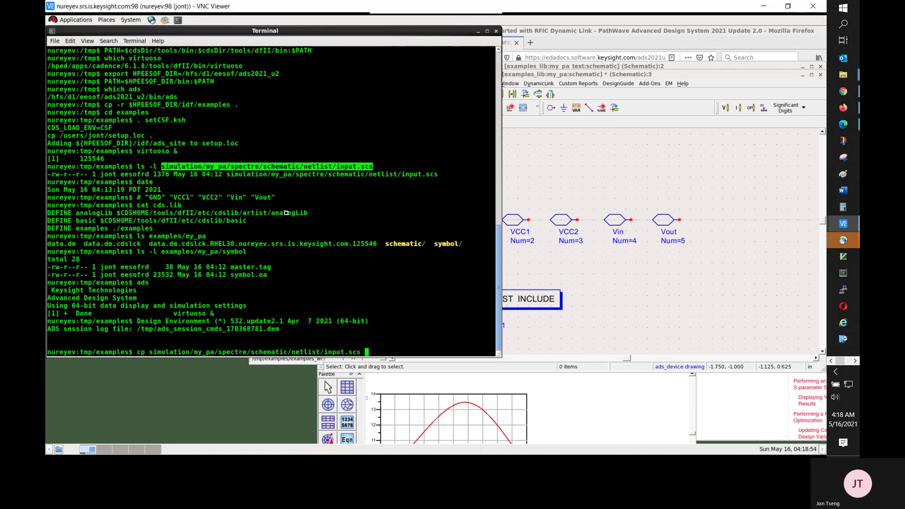
{"action": "type", "text": "examples"}
{"action": "type", "text": "_wrk"}
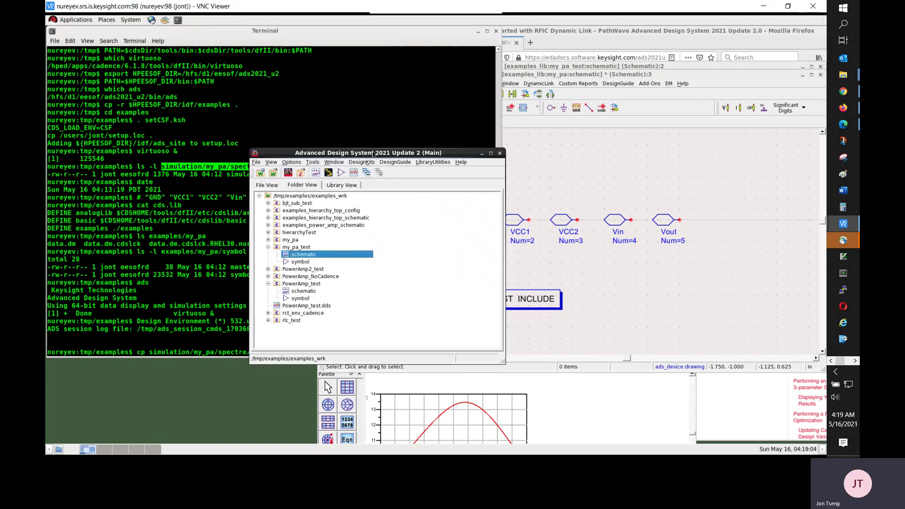
{"action": "left_click_drag", "start_coordinate": [373, 154], "coordinate": [221, 394]}
{"action": "left_click", "coordinate": [375, 278]}
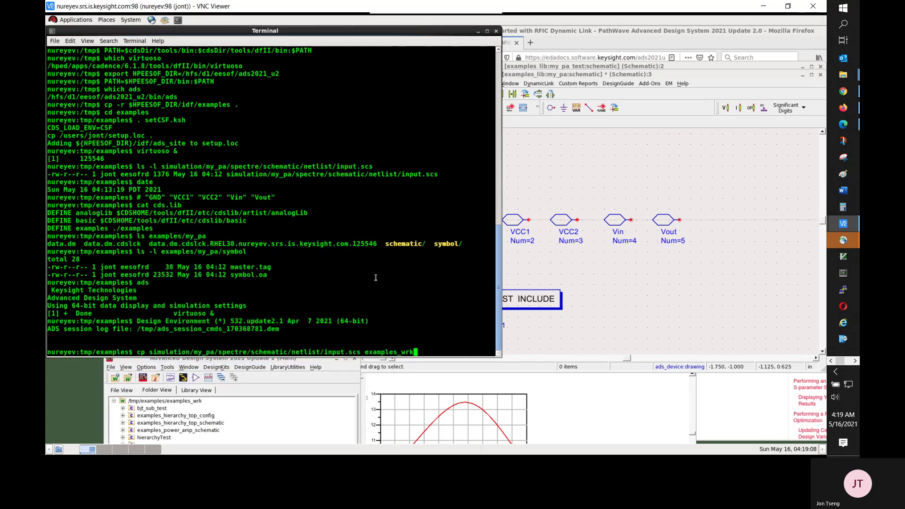
{"action": "type", "text": "/"}
{"action": "key", "text": "Return"}
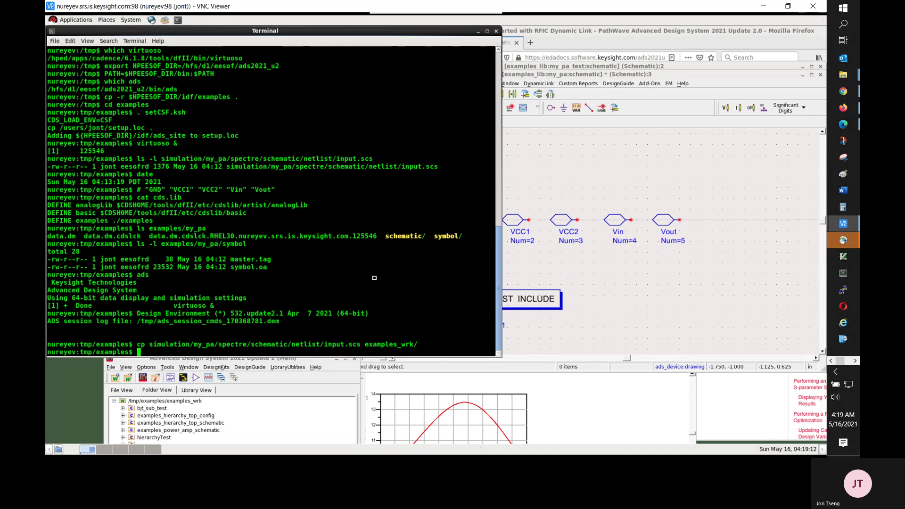
Step: Return to ADS and open the NetlistInclude1 component's parameters
{"action": "left_click", "coordinate": [718, 38]}
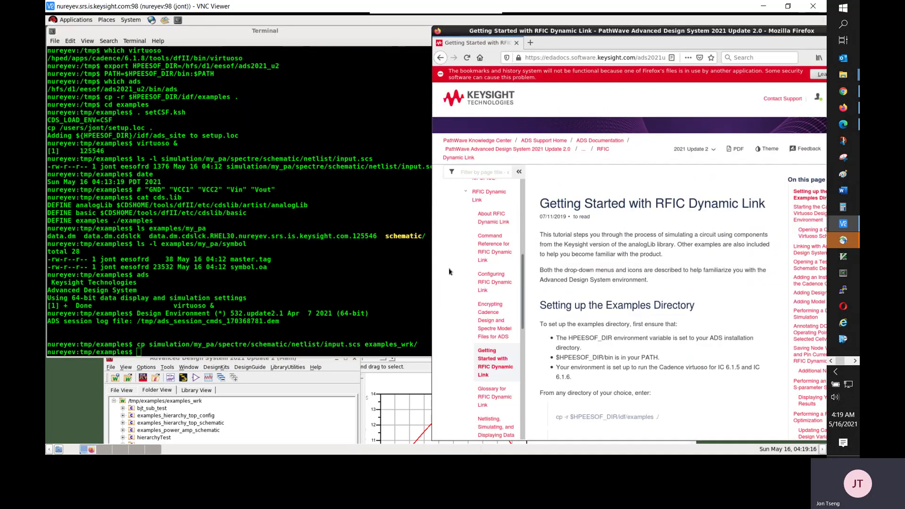
{"action": "key", "text": "alt+Tab"}
{"action": "key", "text": "alt+Tab"}
{"action": "key", "text": "alt+Tab"}
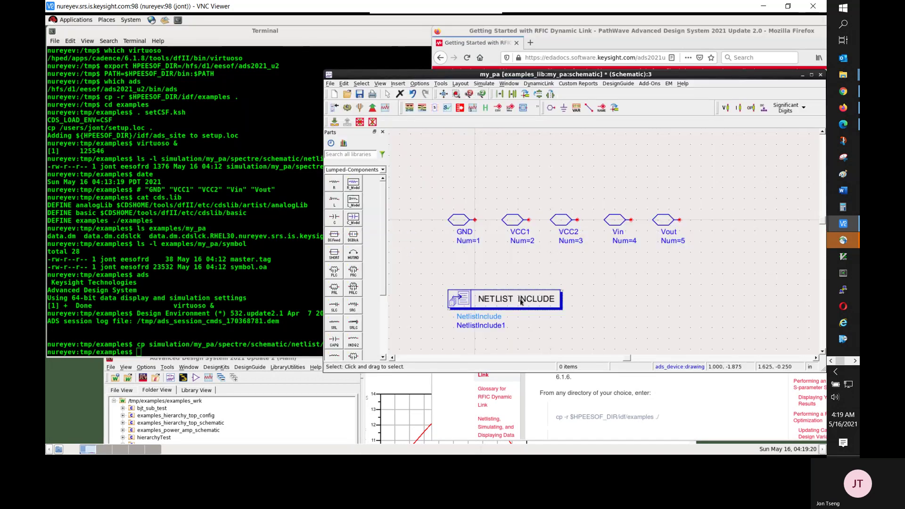
{"action": "double_click", "coordinate": [520, 295]}
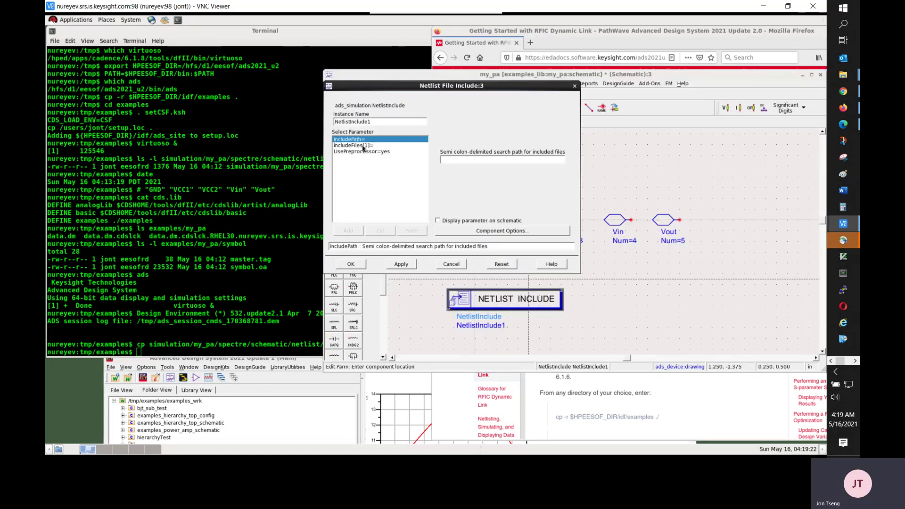
Step: Set IncludeFiles[1] to input.scs, display it on the schematic, and save my_pa
{"action": "left_click", "coordinate": [364, 146]}
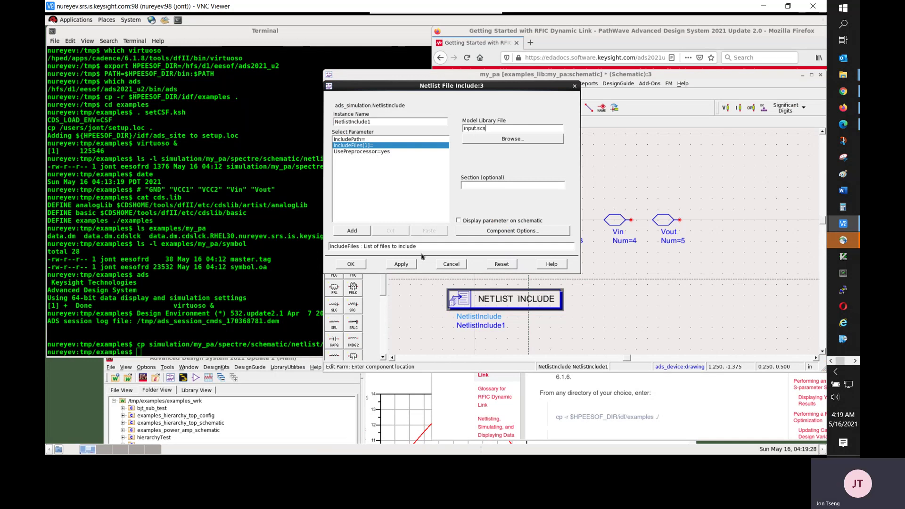
{"action": "left_click", "coordinate": [401, 264]}
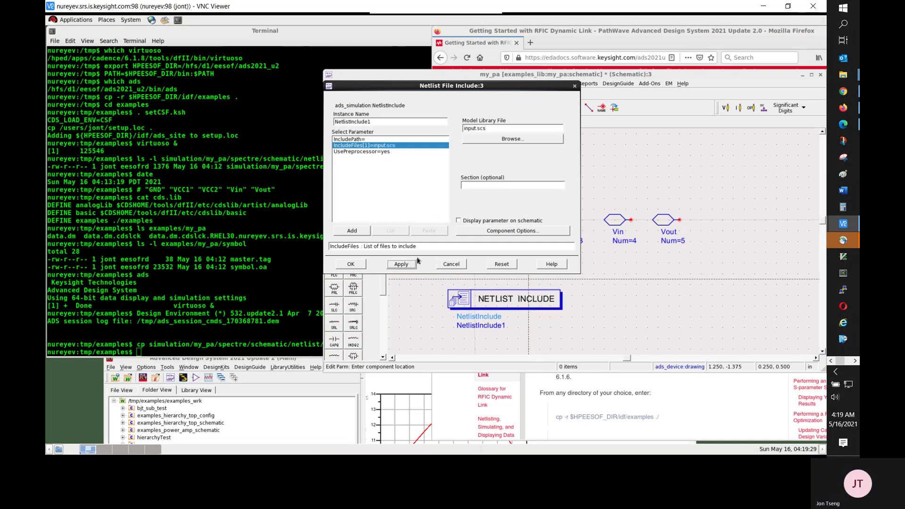
{"action": "left_click", "coordinate": [459, 221]}
{"action": "left_click", "coordinate": [405, 265]}
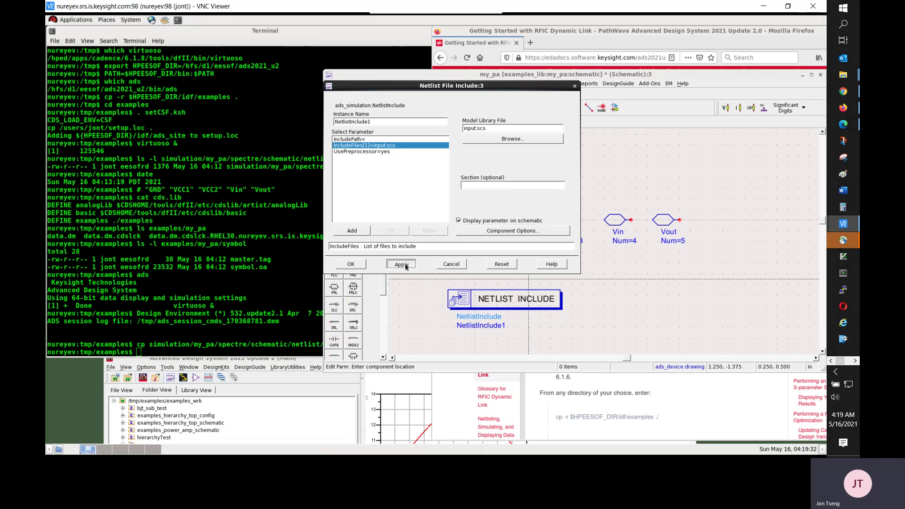
{"action": "left_click", "coordinate": [351, 264]}
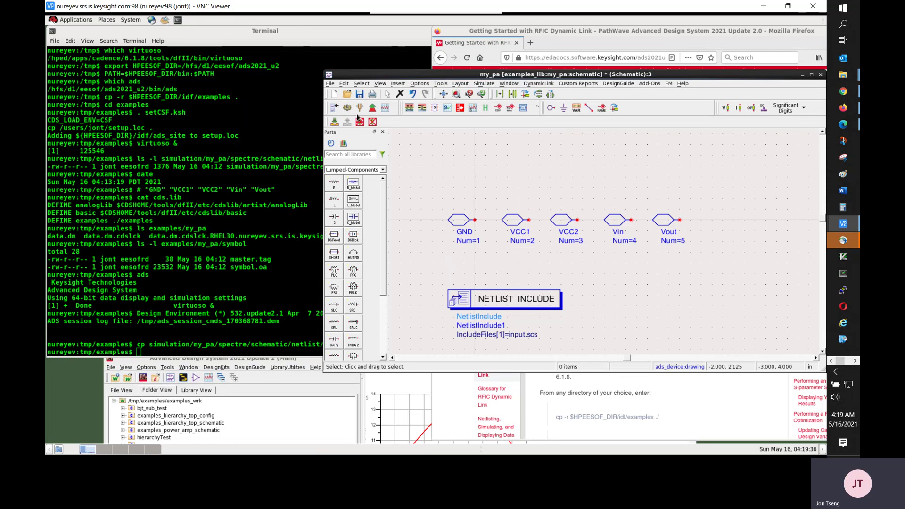
{"action": "left_click", "coordinate": [360, 95]}
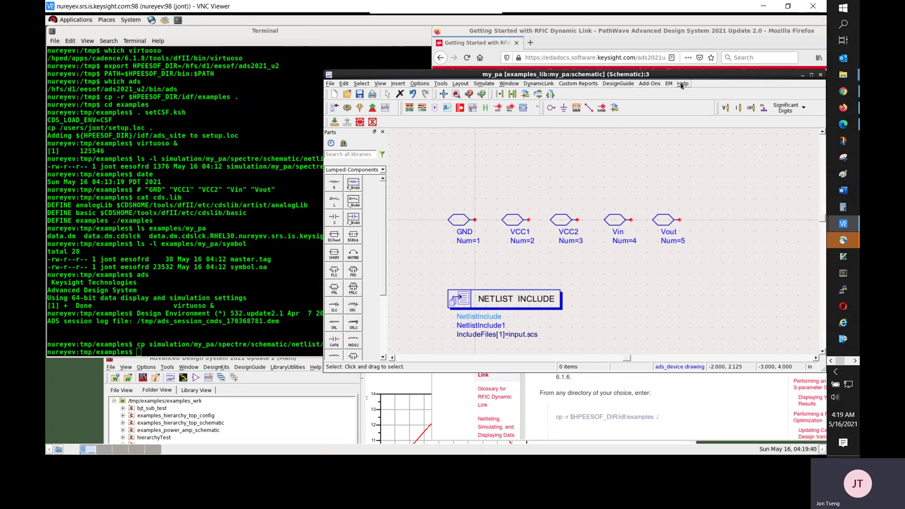
{"action": "left_click", "coordinate": [269, 363]}
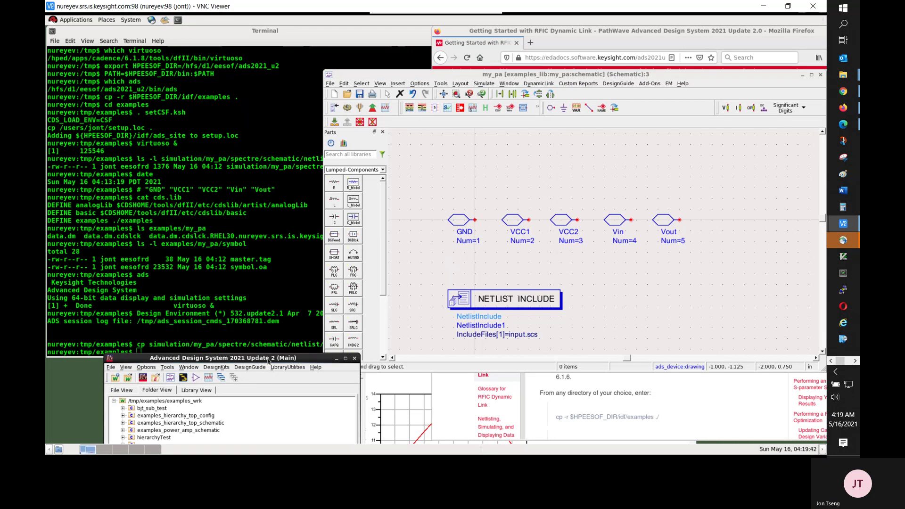
Step: Expand my_pa in the ADS Folder View to show its schematic, then return to the terminal
{"action": "left_click_drag", "start_coordinate": [268, 361], "coordinate": [576, 46]}
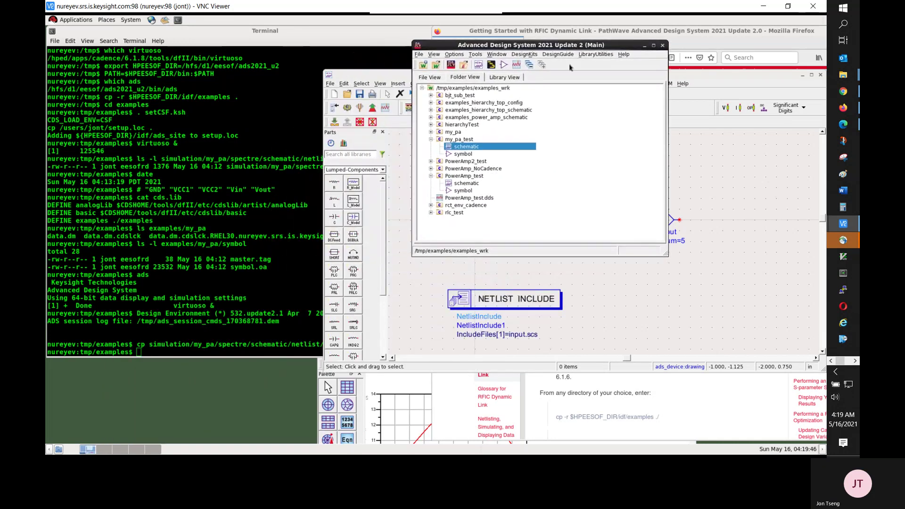
{"action": "left_click", "coordinate": [431, 132]}
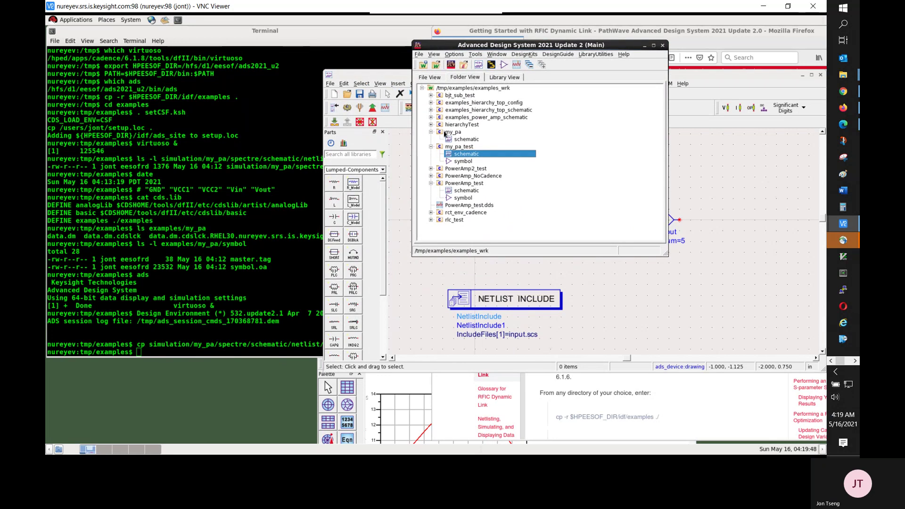
{"action": "left_click", "coordinate": [464, 140]}
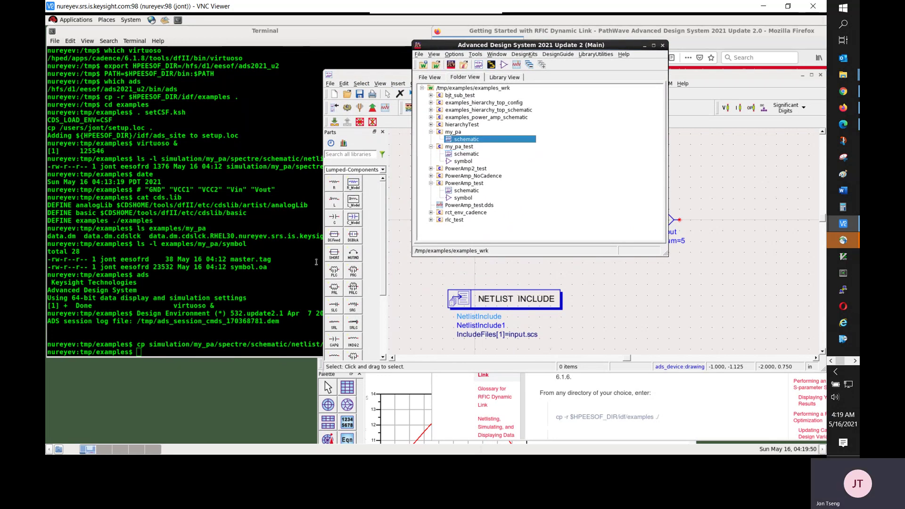
{"action": "left_click", "coordinate": [276, 279]}
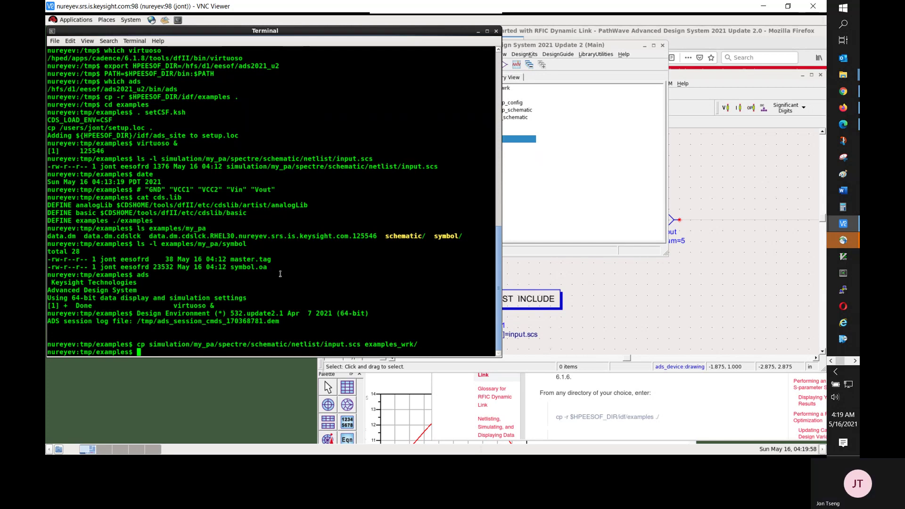
Step: Discard the partial cp command and list examples_wrk/lib.defs instead
{"action": "type", "text": "cp -r"}
{"action": "left_click_drag", "start_coordinate": [153, 228], "coordinate": [203, 229]}
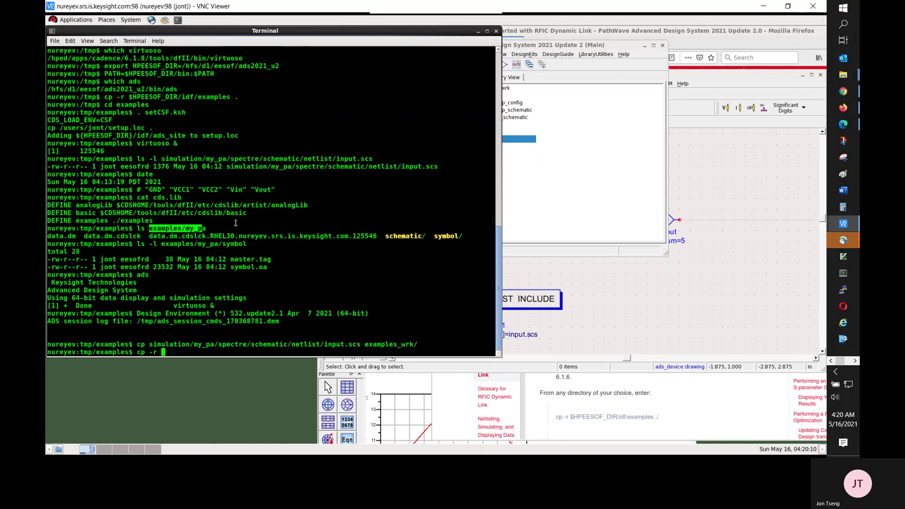
{"action": "key", "text": "BackSpace"}
{"action": "key", "text": "BackSpace"}
{"action": "key", "text": "BackSpace"}
{"action": "key", "text": "BackSpace"}
{"action": "key", "text": "BackSpace"}
{"action": "key", "text": "BackSpace"}
{"action": "type", "text": "ls examples"}
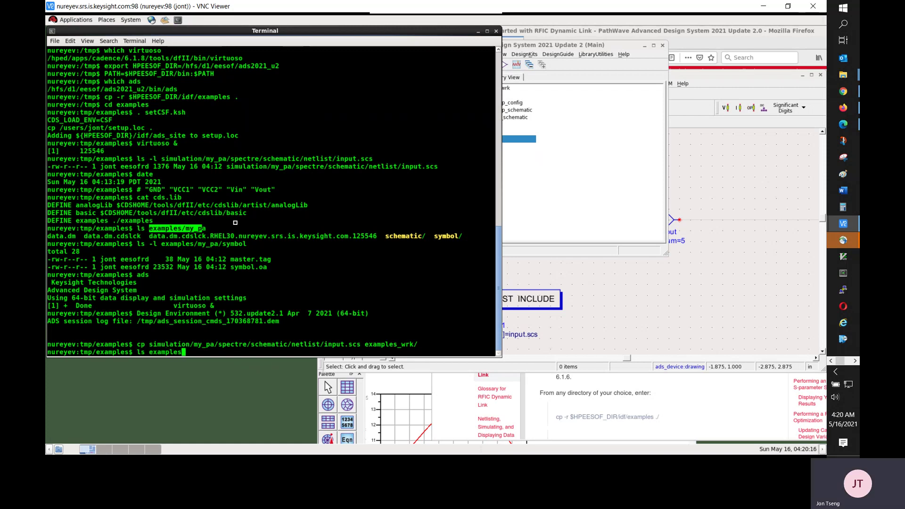
{"action": "type", "text": "_wrk/c"}
{"action": "key", "text": "BackSpace"}
{"action": "type", "text": "lib.defs"}
{"action": "key", "text": "Return"}
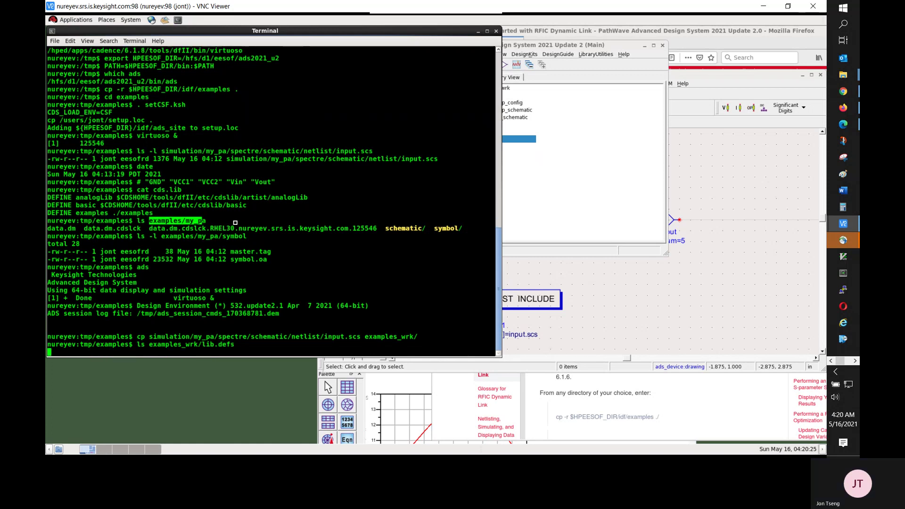
Step: Print examples_wrk/lib.defs with cat, showing examples_lib defined with libMode shared
{"action": "key", "text": "Up"}
{"action": "key", "text": "Home"}
{"action": "key", "text": "Delete"}
{"action": "key", "text": "Delete"}
{"action": "type", "text": "cat"}
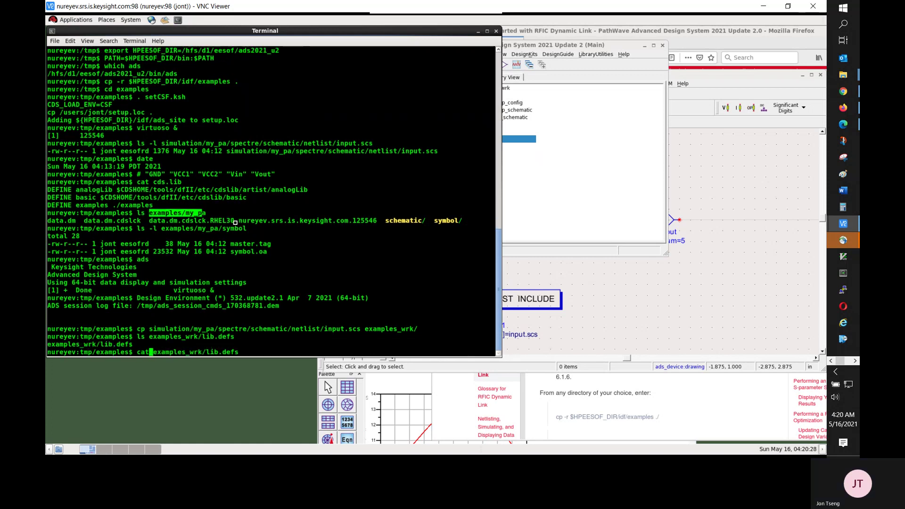
{"action": "key", "text": "Return"}
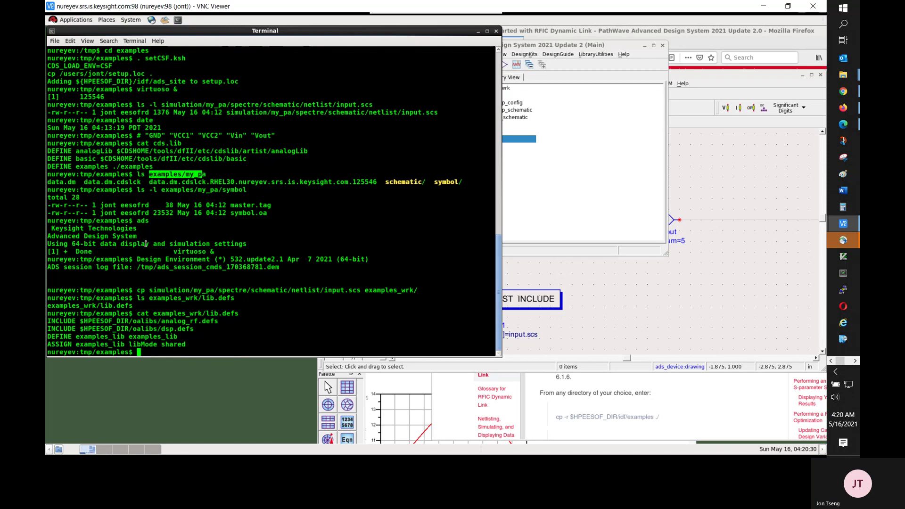
Step: Check the workspace in ADS Library View, then go back to Folder View
{"action": "left_click", "coordinate": [640, 69]}
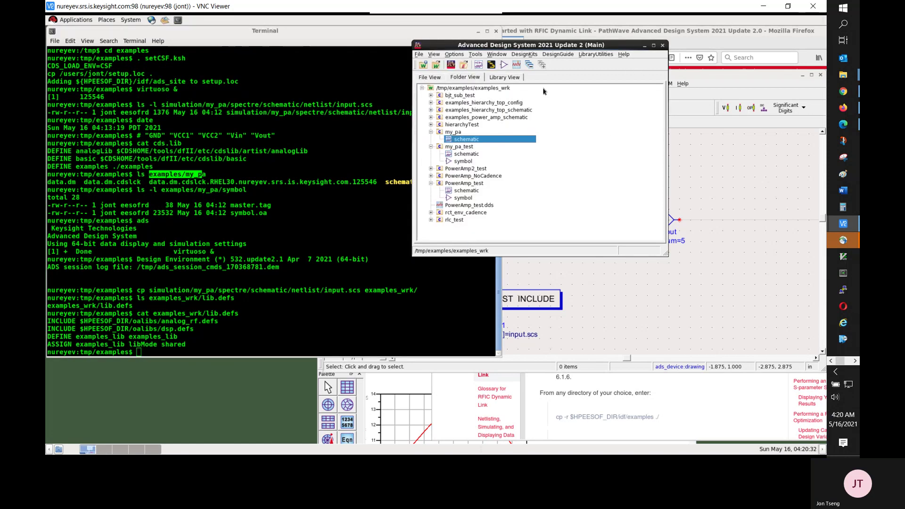
{"action": "left_click", "coordinate": [505, 77]}
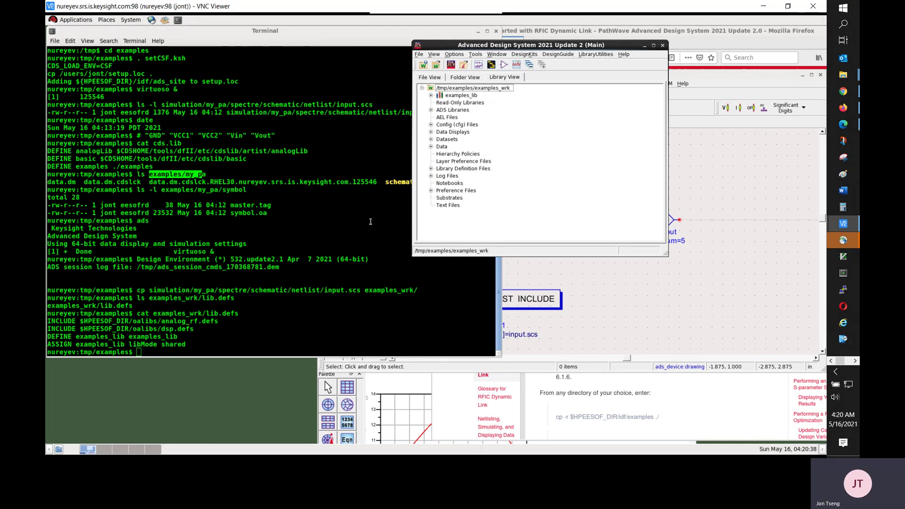
{"action": "left_click", "coordinate": [475, 79]}
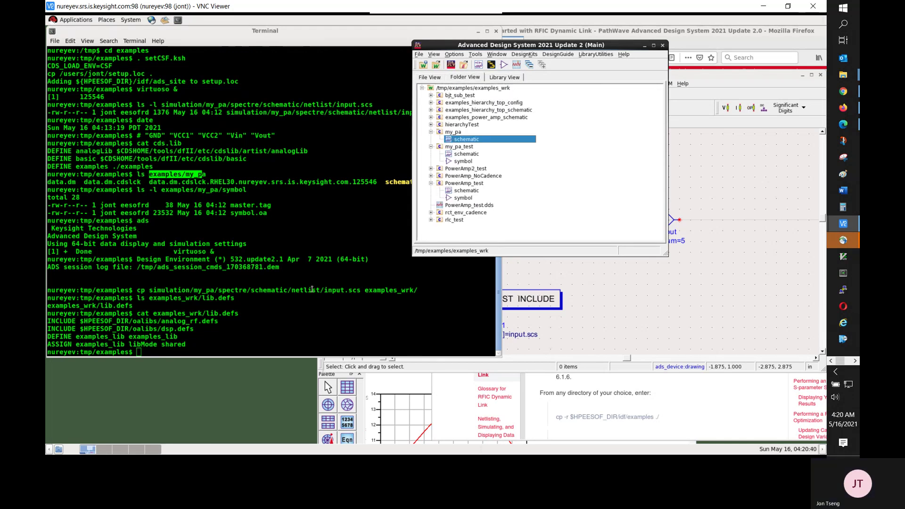
{"action": "left_click", "coordinate": [306, 312]}
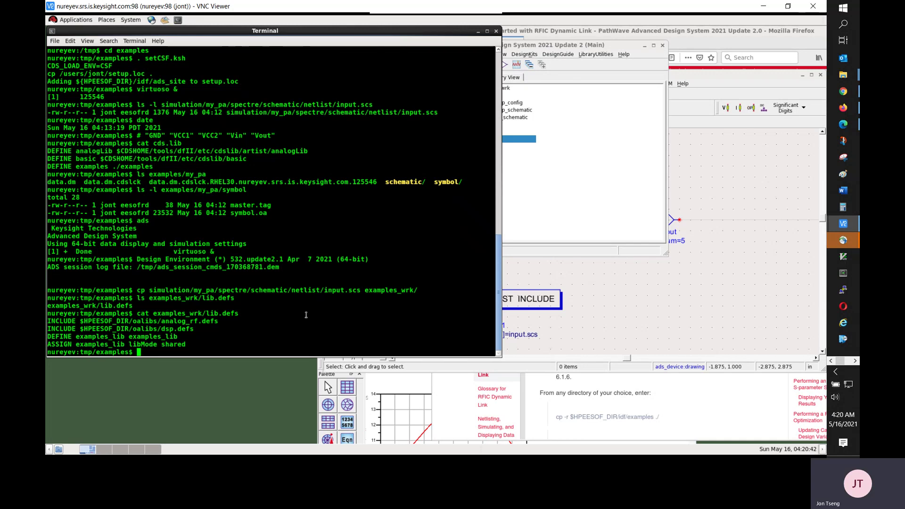
Step: Edit the recalled command into 'ls examples_wrk/examples_lib/' with the ADS tree beside the terminal
{"action": "key", "text": "Up"}
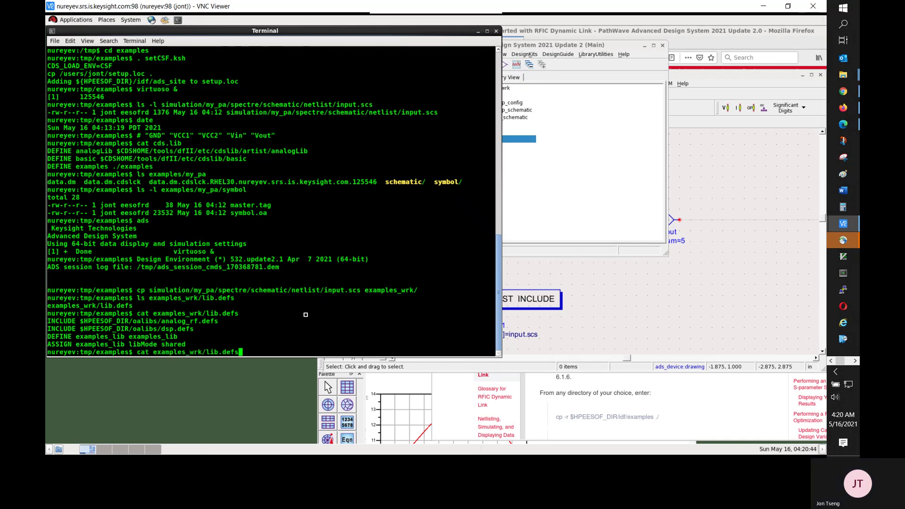
{"action": "key", "text": "Left"}
{"action": "key", "text": "Home"}
{"action": "key", "text": "Delete"}
{"action": "key", "text": "Delete"}
{"action": "key", "text": "Delete"}
{"action": "type", "text": "ls"}
{"action": "key", "text": "Left"}
{"action": "key", "text": "Right"}
{"action": "key", "text": "Right"}
{"action": "key", "text": "Right"}
{"action": "key", "text": "Right"}
{"action": "key", "text": "Right"}
{"action": "key", "text": "Right"}
{"action": "key", "text": "Right"}
{"action": "key", "text": "Right"}
{"action": "key", "text": "Right"}
{"action": "key", "text": "Right"}
{"action": "key", "text": "Right"}
{"action": "key", "text": "Right"}
{"action": "key", "text": "Right"}
{"action": "key", "text": "Right"}
{"action": "key", "text": "Right"}
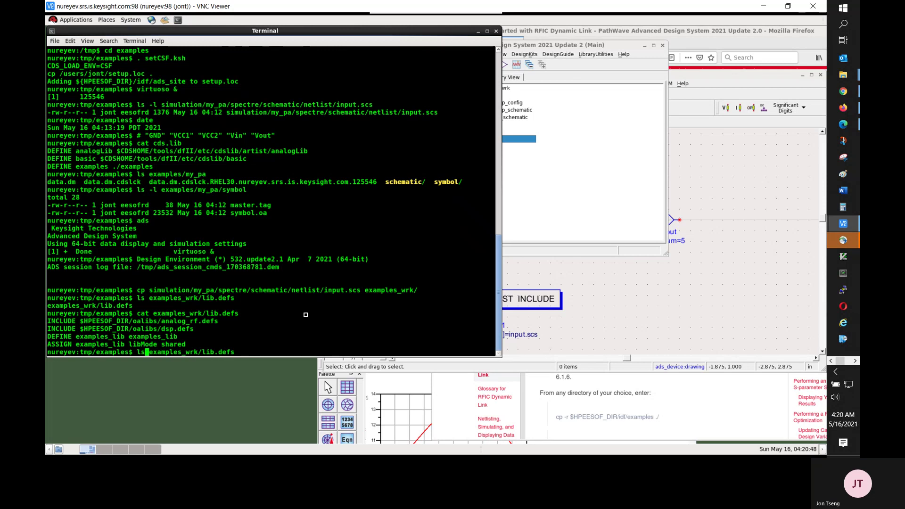
{"action": "key", "text": "Delete"}
{"action": "key", "text": "Delete"}
{"action": "key", "text": "Delete"}
{"action": "key", "text": "Delete"}
{"action": "key", "text": "Delete"}
{"action": "key", "text": "Delete"}
{"action": "key", "text": "Delete"}
{"action": "key", "text": "Delete"}
{"action": "type", "text": "examples_lib/"}
{"action": "left_click_drag", "start_coordinate": [619, 46], "coordinate": [698, 47]}
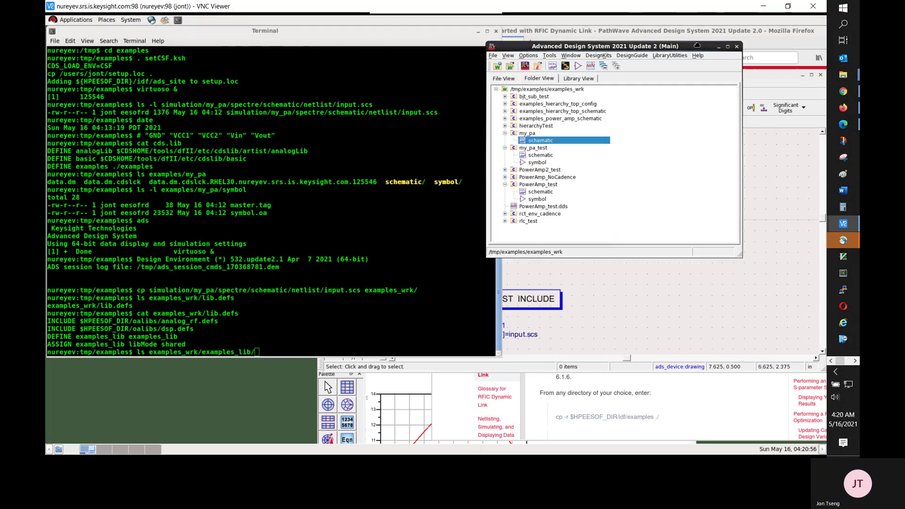
Step: List the contents of examples_wrk/examples_lib/my_pa with ls -l
{"action": "left_click", "coordinate": [331, 183]}
{"action": "type", "text": "my_pa"}
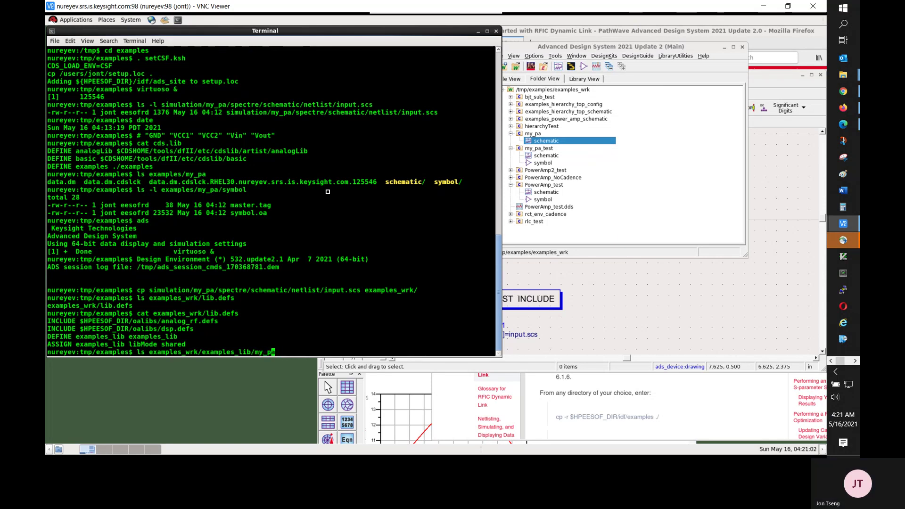
{"action": "key", "text": "ctrl+a"}
{"action": "key", "text": "Right"}
{"action": "key", "text": "Right"}
{"action": "type", "text": "-l"}
{"action": "key", "text": "Return"}
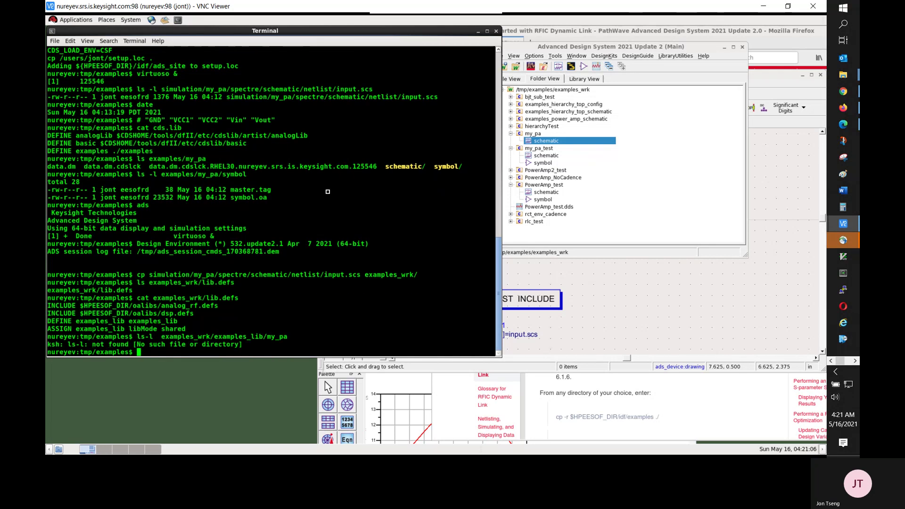
{"action": "key", "text": "Up"}
{"action": "key", "text": "ctrl+a"}
{"action": "key", "text": "Right"}
{"action": "key", "text": "Right"}
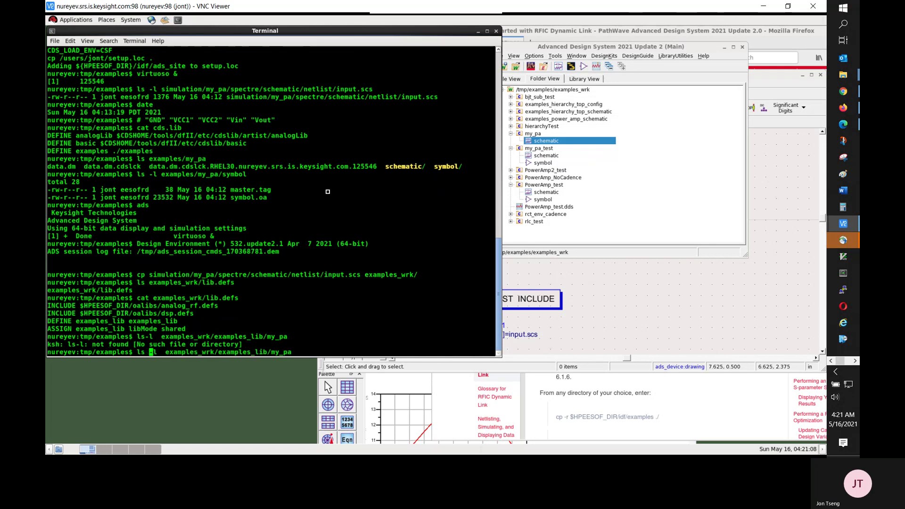
{"action": "key", "text": "Return"}
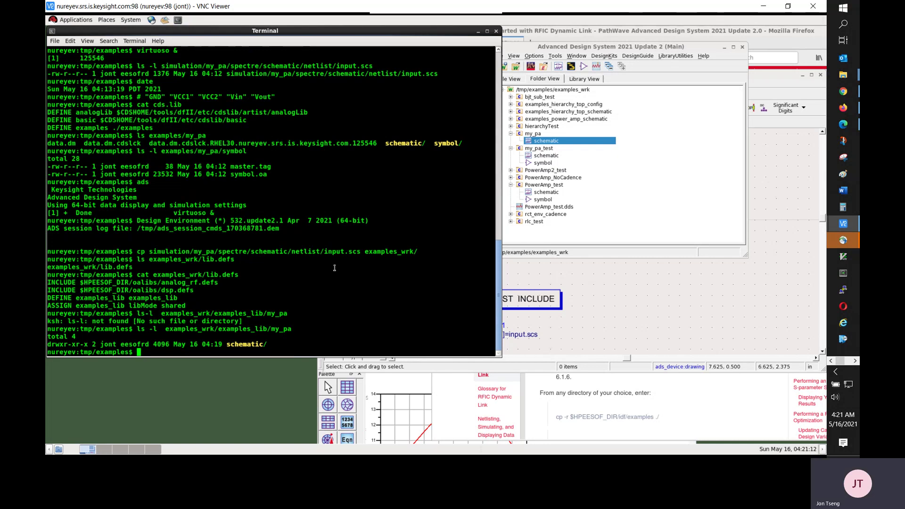
Step: Run cp -r examples/my_pa/symbol examples_wrk/examples_lib/my_pa/ using pasted paths
{"action": "left_click_drag", "start_coordinate": [171, 330], "coordinate": [263, 330]}
{"action": "left_click", "coordinate": [389, 285]}
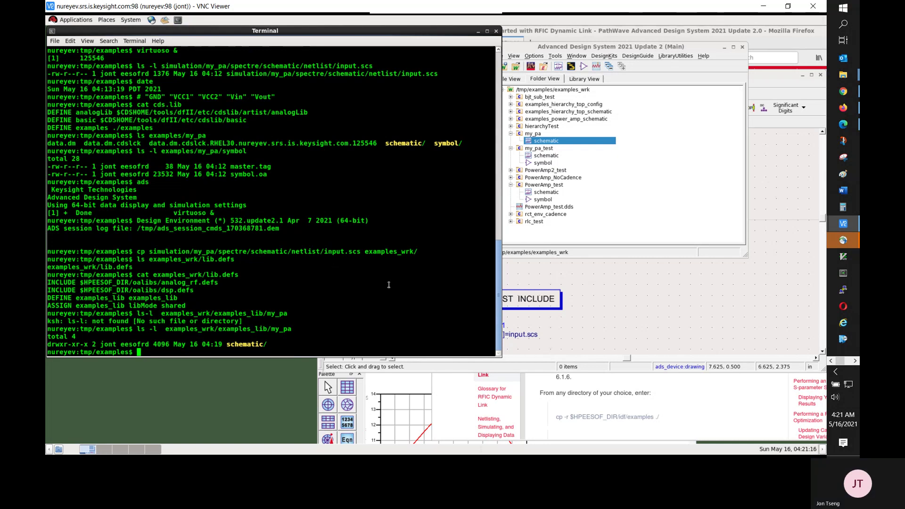
{"action": "type", "text": "cp -r"}
{"action": "left_click_drag", "start_coordinate": [162, 151], "coordinate": [246, 152]}
{"action": "middle_click", "coordinate": [318, 180]}
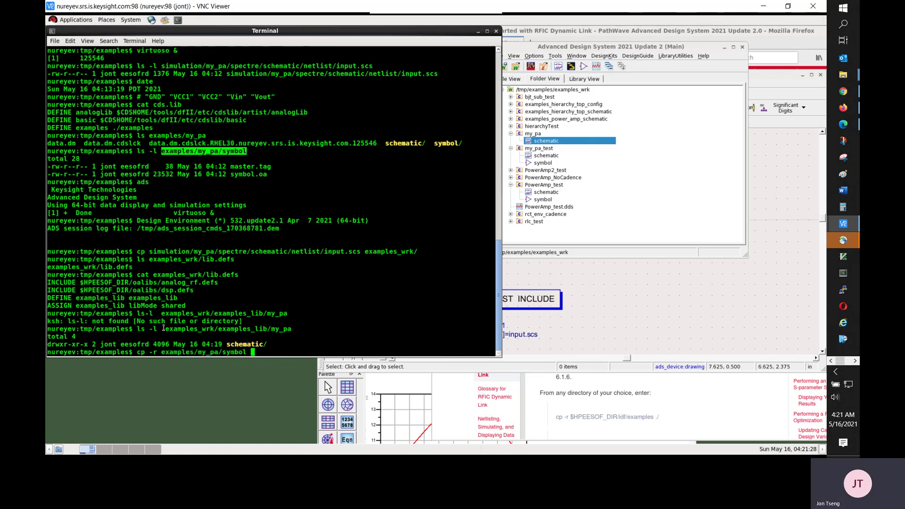
{"action": "left_click_drag", "start_coordinate": [166, 328], "coordinate": [288, 329]}
{"action": "middle_click", "coordinate": [358, 317]}
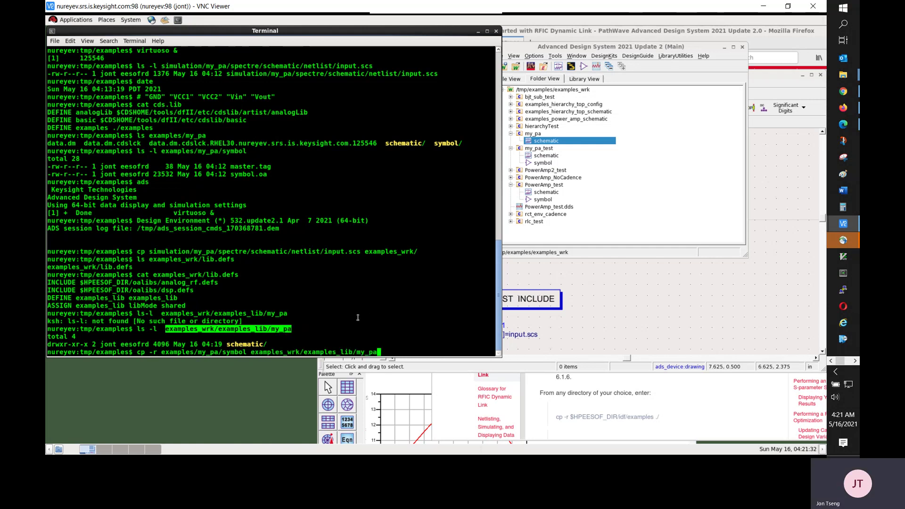
{"action": "type", "text": "/"}
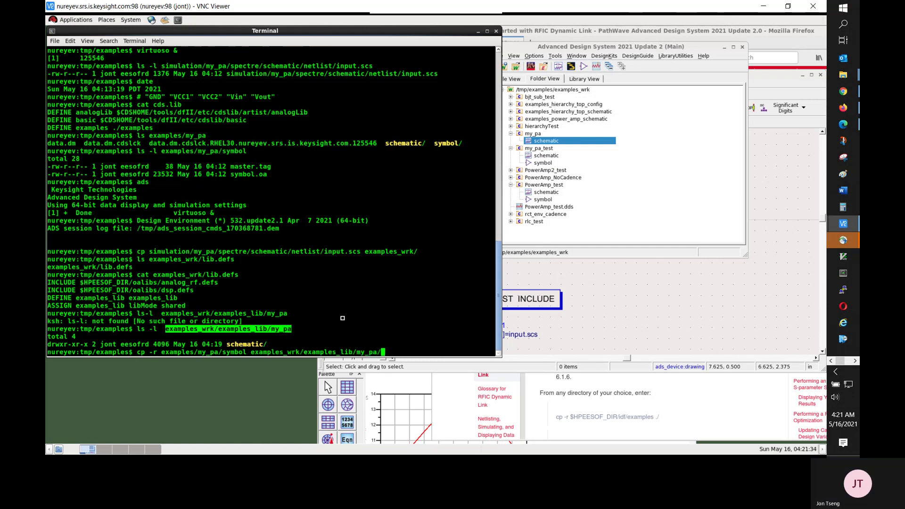
{"action": "key", "text": "Return"}
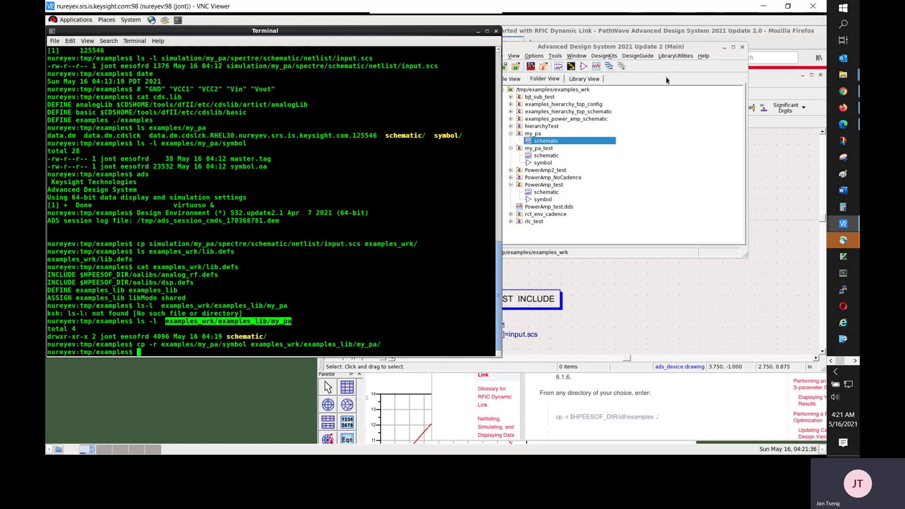
Step: Inspect my_pa's views under examples_lib in the ADS Library View
{"action": "left_click", "coordinate": [666, 80]}
{"action": "left_click", "coordinate": [589, 80]}
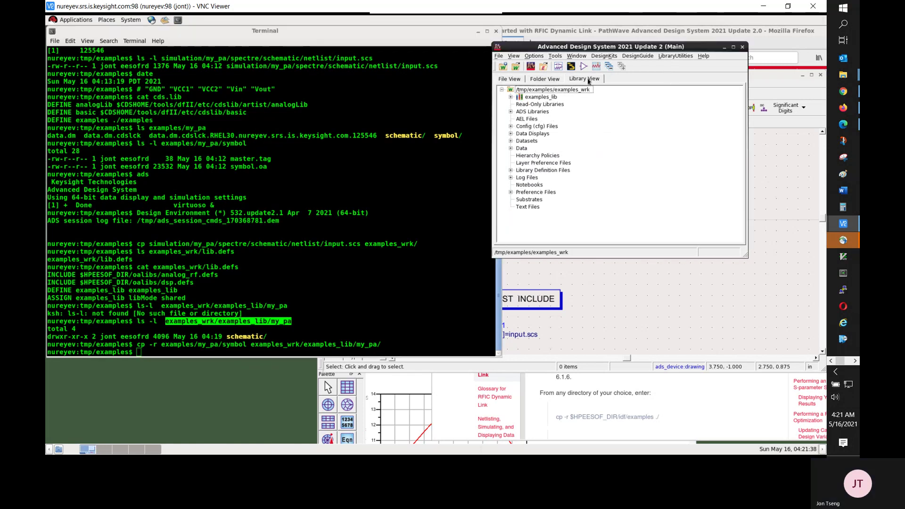
{"action": "left_click", "coordinate": [511, 97]}
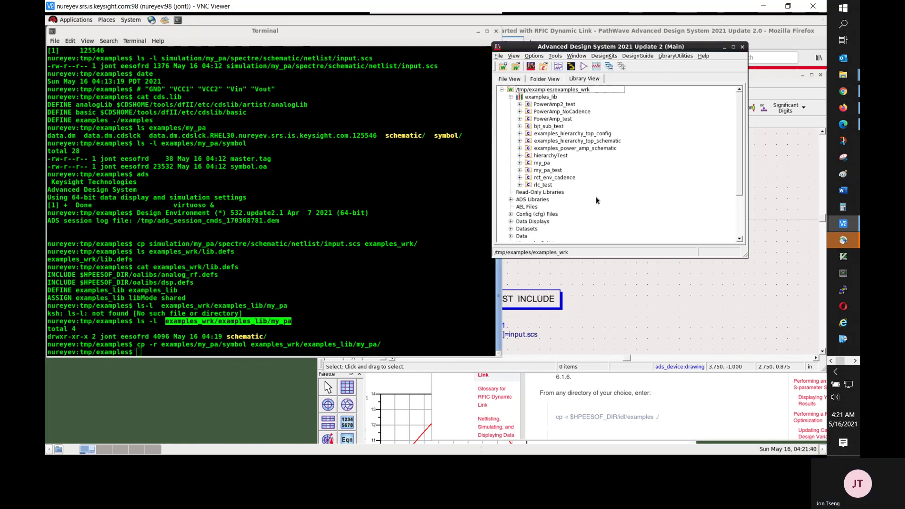
{"action": "left_click", "coordinate": [519, 163]}
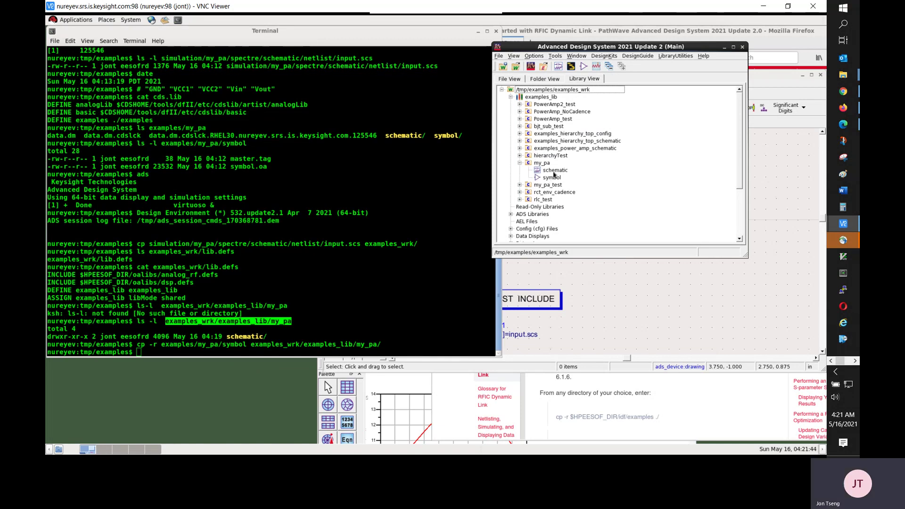
Step: Select my_pa's new symbol view in Folder View and bring up the my_pa schematic
{"action": "left_click", "coordinate": [544, 80]}
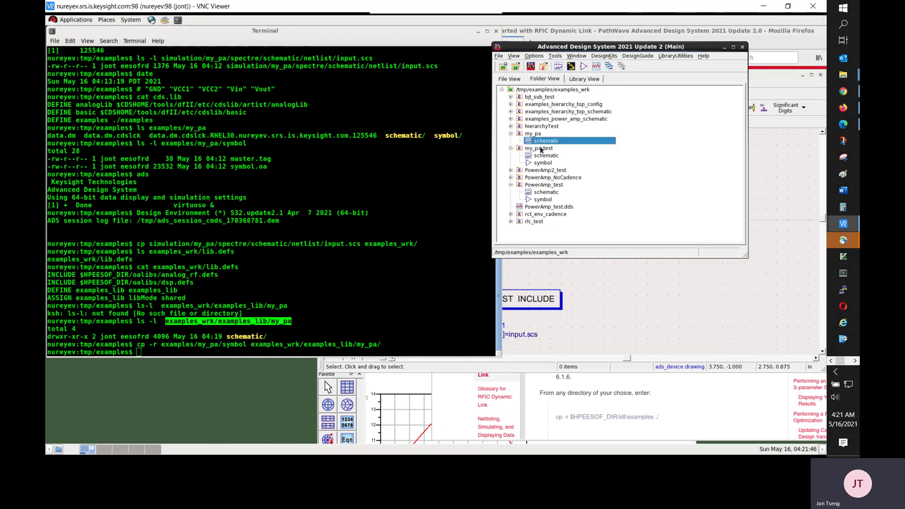
{"action": "left_click", "coordinate": [511, 135]}
{"action": "left_click", "coordinate": [511, 134]}
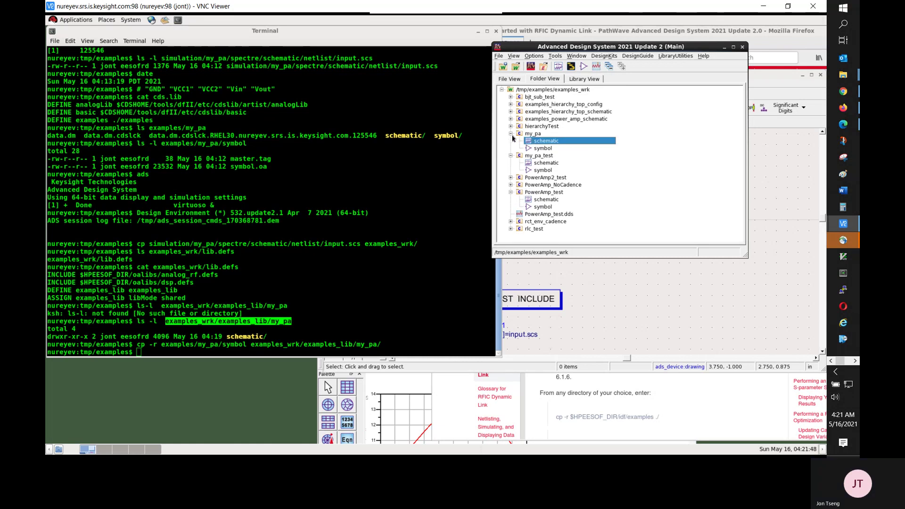
{"action": "left_click", "coordinate": [543, 149]}
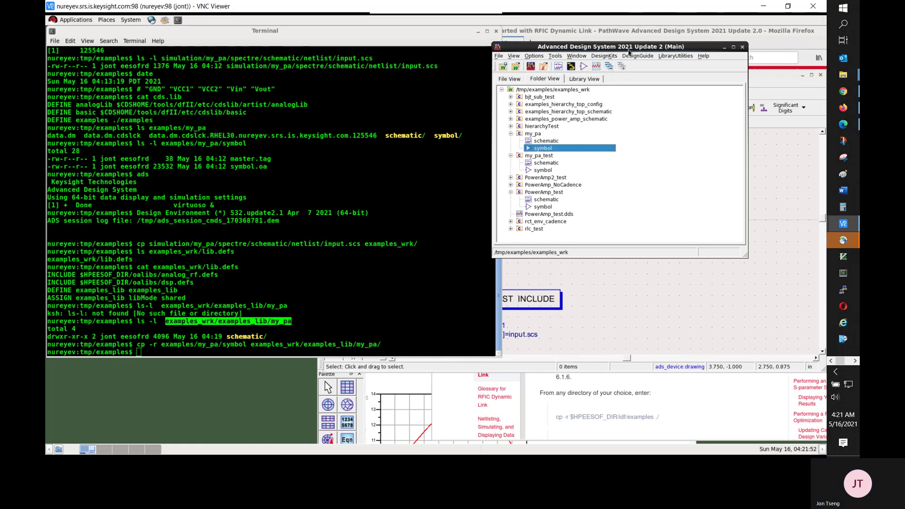
{"action": "left_click_drag", "start_coordinate": [546, 47], "coordinate": [157, 180]}
{"action": "left_click", "coordinate": [585, 151]}
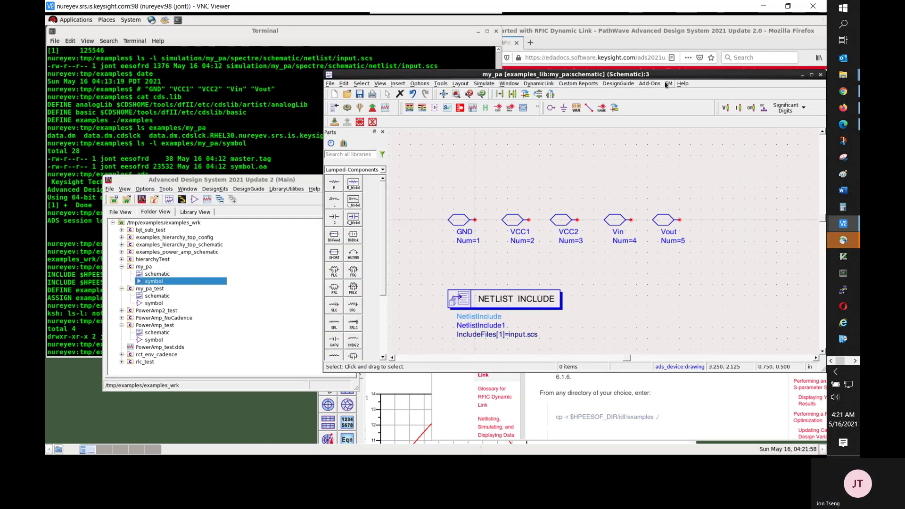
{"action": "left_click_drag", "start_coordinate": [566, 74], "coordinate": [257, 324]}
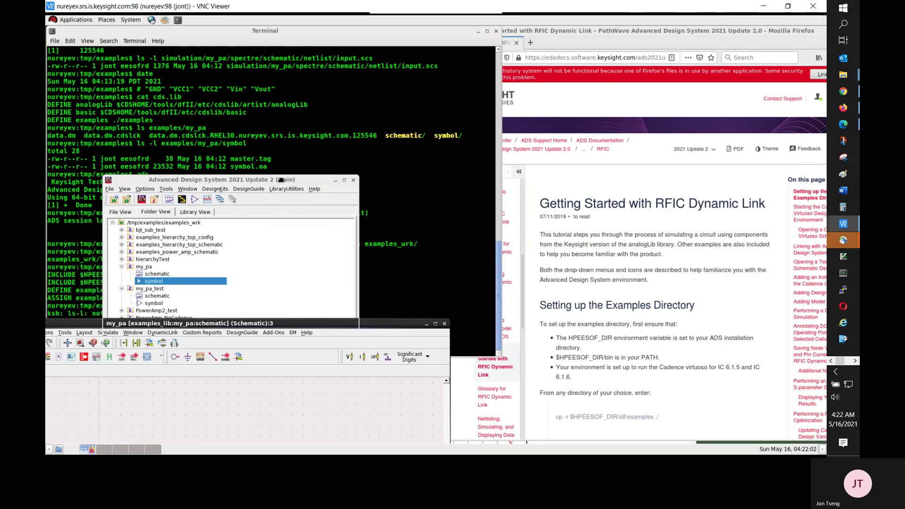
Step: Open my_pa_test, place my_pa as X1 between vin and vout, and maximize the window
{"action": "left_click", "coordinate": [281, 182]}
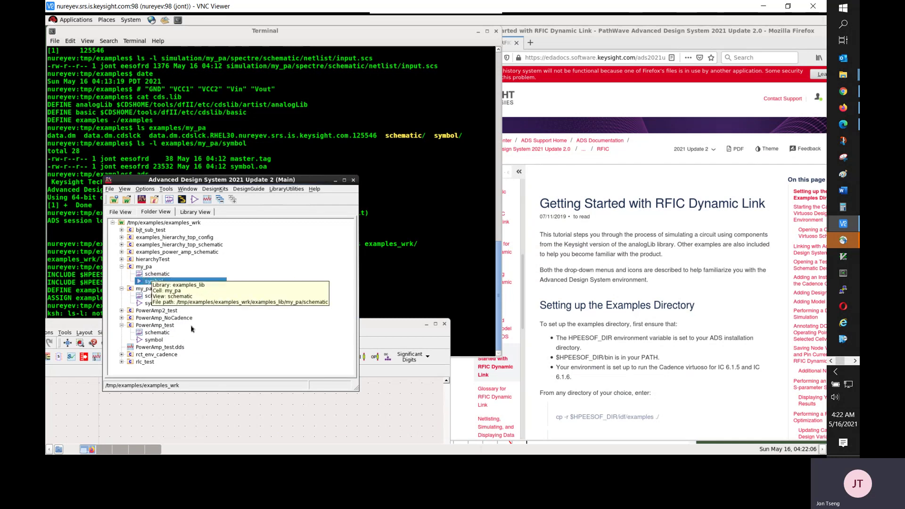
{"action": "left_click", "coordinate": [155, 298]}
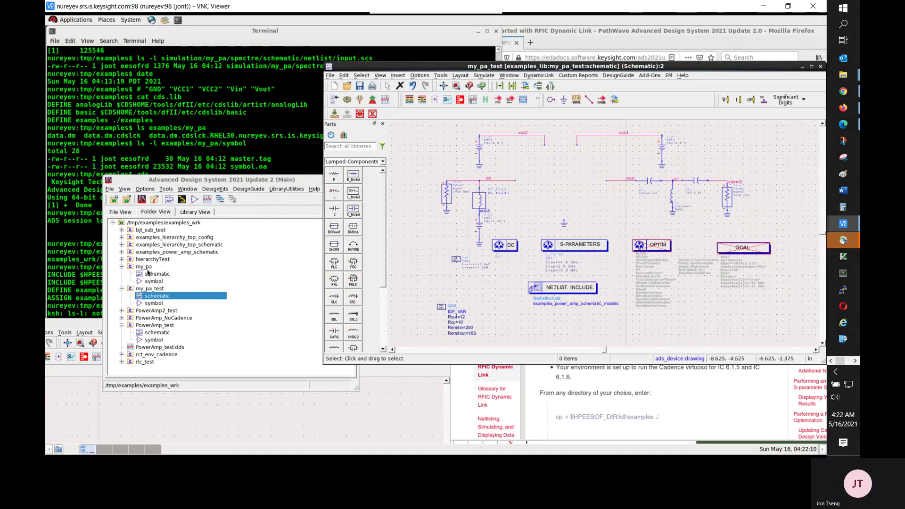
{"action": "left_click_drag", "start_coordinate": [147, 268], "coordinate": [556, 184]}
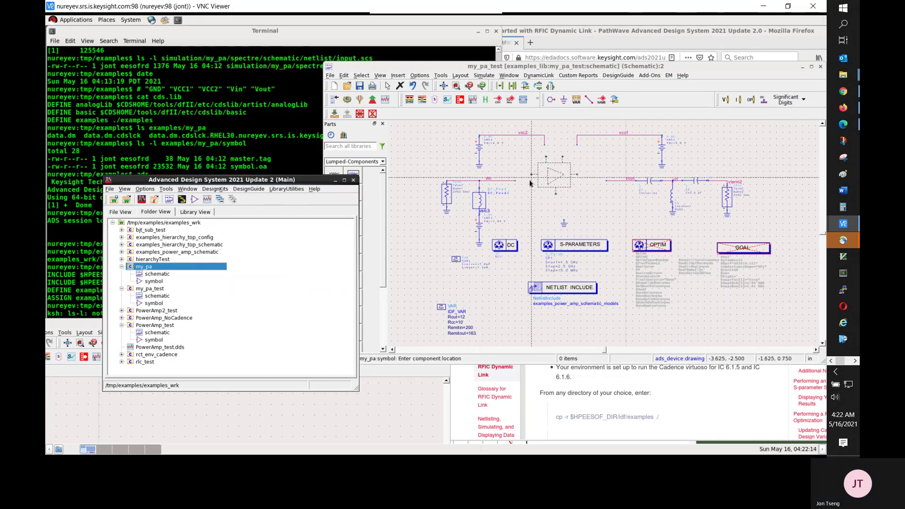
{"action": "left_click", "coordinate": [517, 188]}
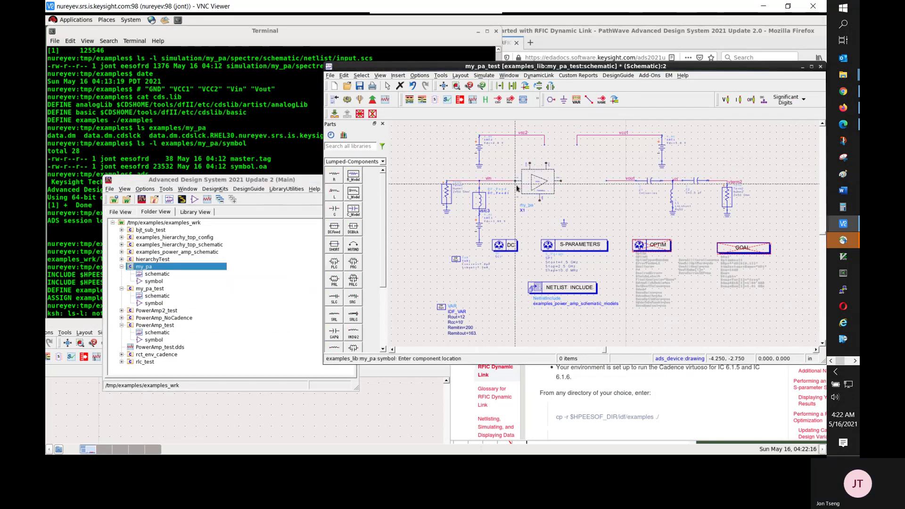
{"action": "left_click_drag", "start_coordinate": [529, 189], "coordinate": [548, 188]}
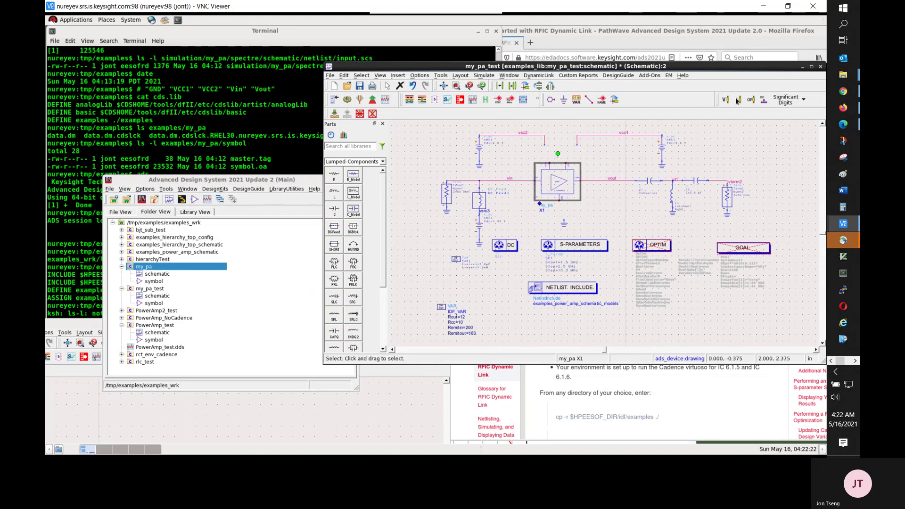
{"action": "left_click", "coordinate": [812, 67]}
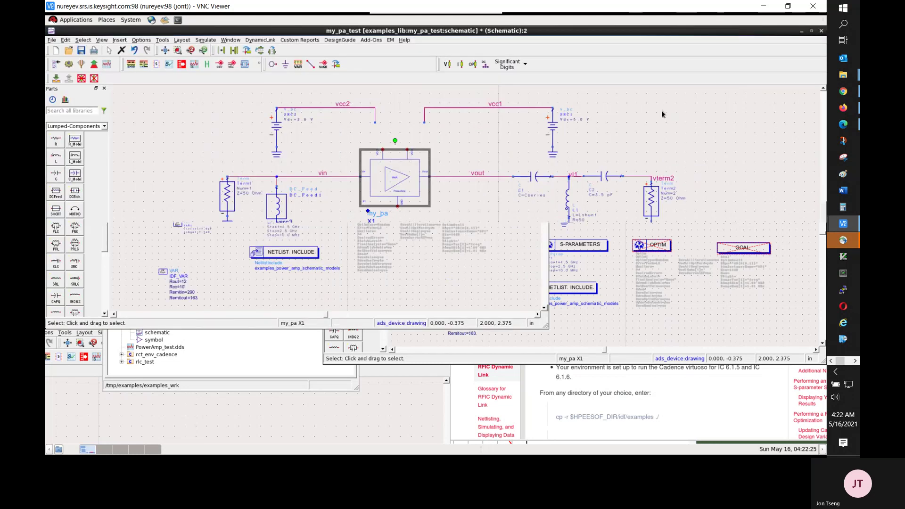
Step: Wire vcc2 and vcc1 to my_pa's top pins and its bottom pin to ground
{"action": "left_click", "coordinate": [310, 64]}
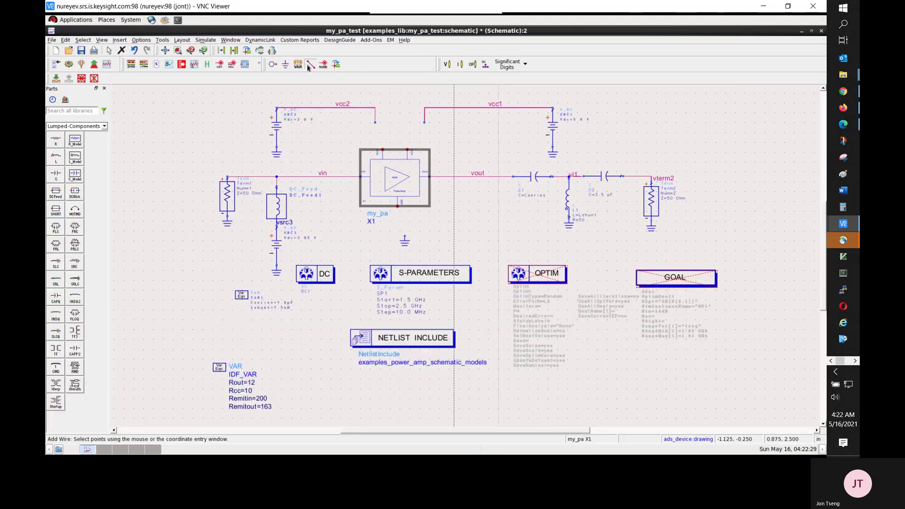
{"action": "left_click", "coordinate": [376, 123]}
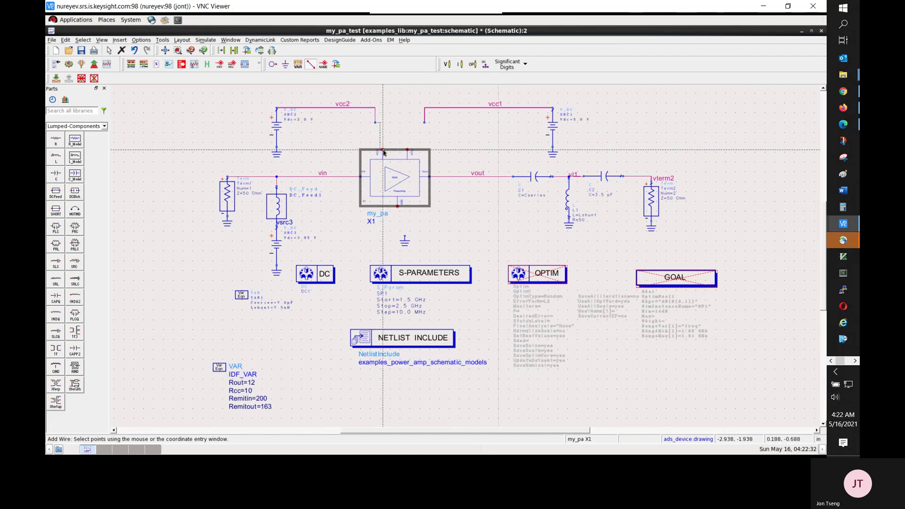
{"action": "left_click", "coordinate": [382, 150]}
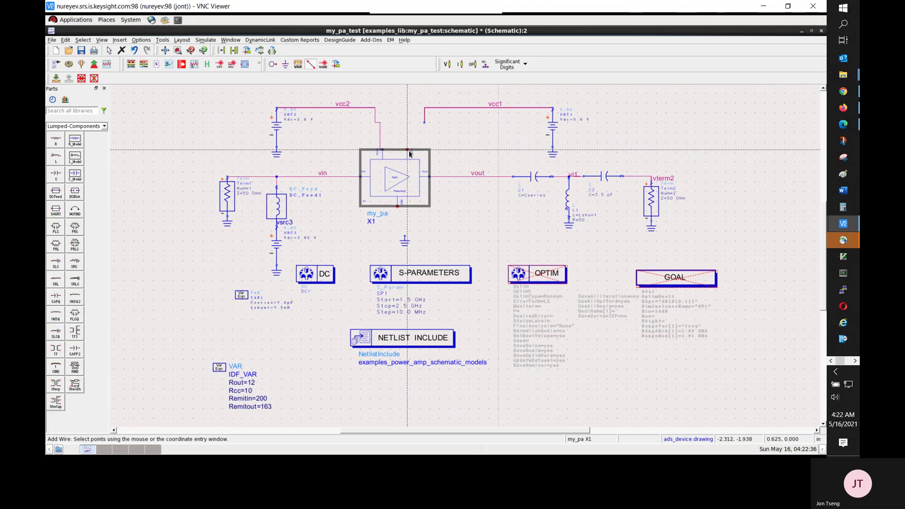
{"action": "left_click", "coordinate": [424, 124]}
{"action": "left_click", "coordinate": [413, 151]}
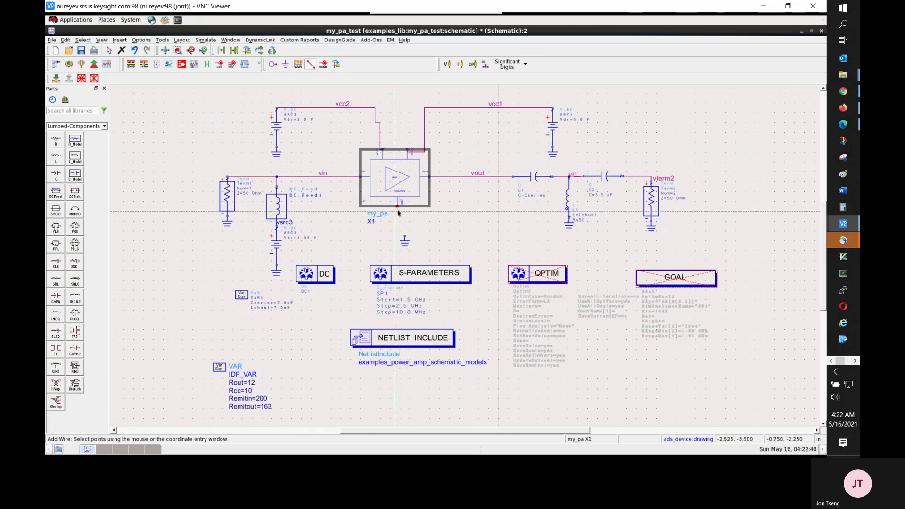
{"action": "left_click", "coordinate": [405, 240]}
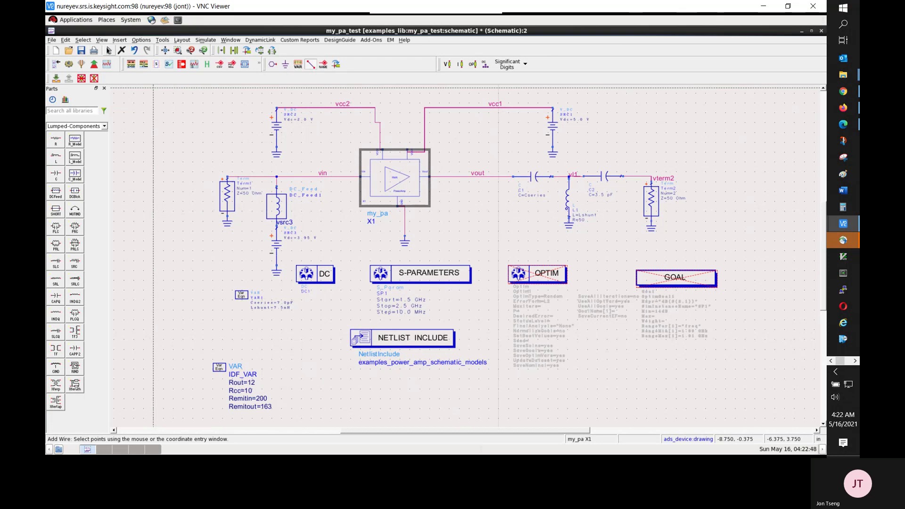
Step: Save the my_pa_test schematic
{"action": "left_click", "coordinate": [109, 50]}
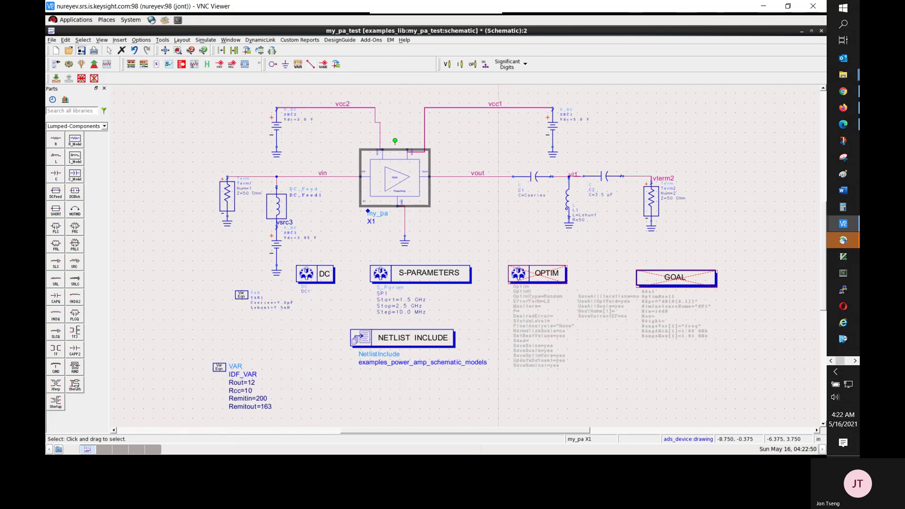
{"action": "left_click", "coordinate": [81, 51]}
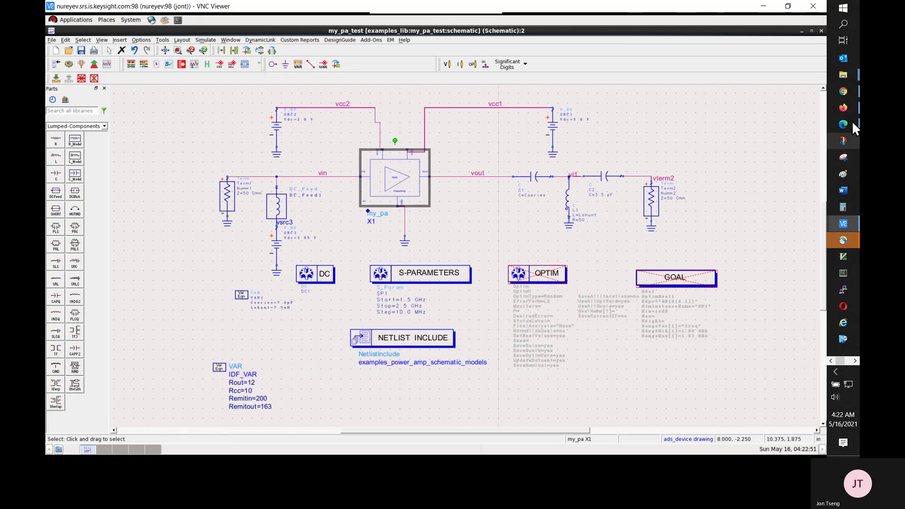
{"action": "left_click", "coordinate": [811, 35]}
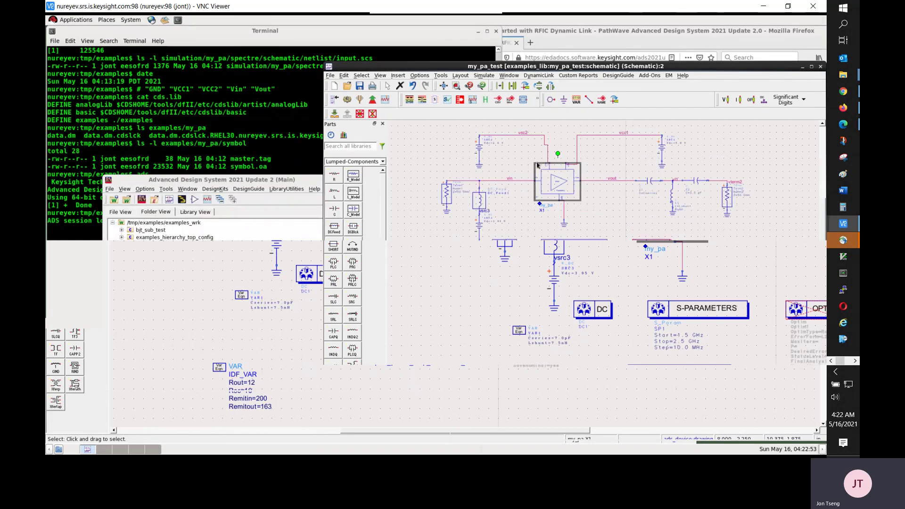
Step: Simulate my_pa_test and plot dB(S(2,1)) on a new rectangular plot
{"action": "left_click", "coordinate": [347, 100]}
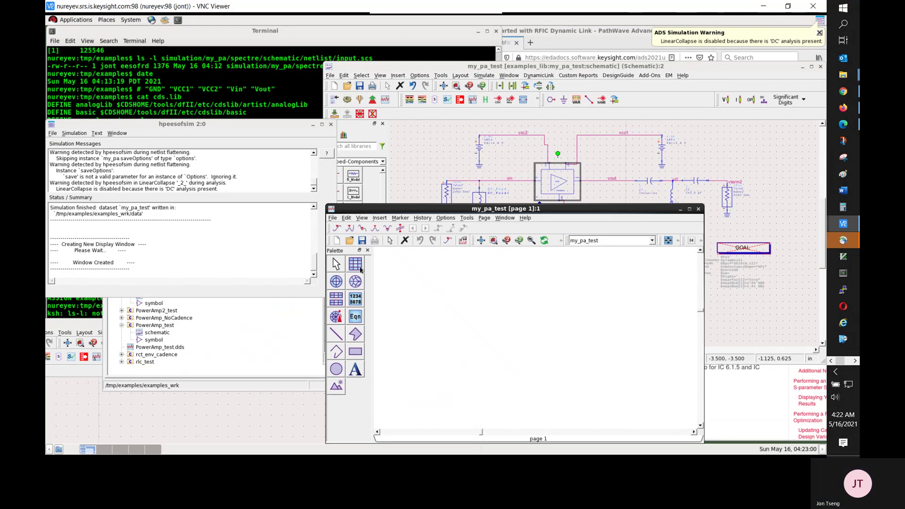
{"action": "left_click", "coordinate": [356, 264]}
{"action": "left_click", "coordinate": [401, 270]}
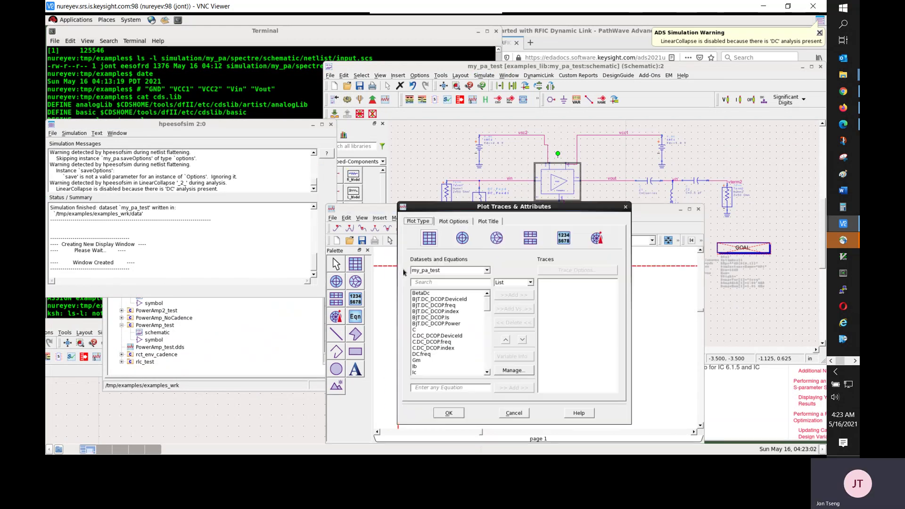
{"action": "scroll", "coordinate": [489, 305], "scroll_direction": "down", "scroll_amount": 10}
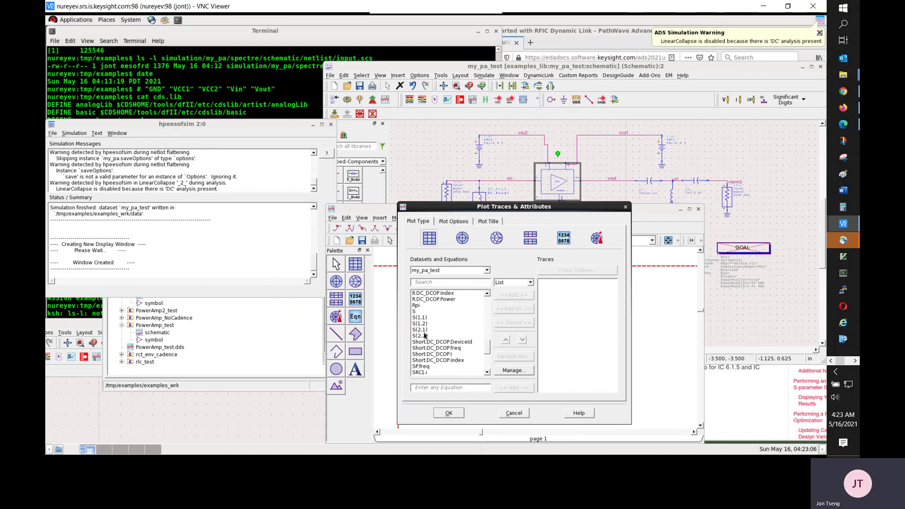
{"action": "left_click", "coordinate": [422, 330]}
{"action": "left_click", "coordinate": [522, 296]}
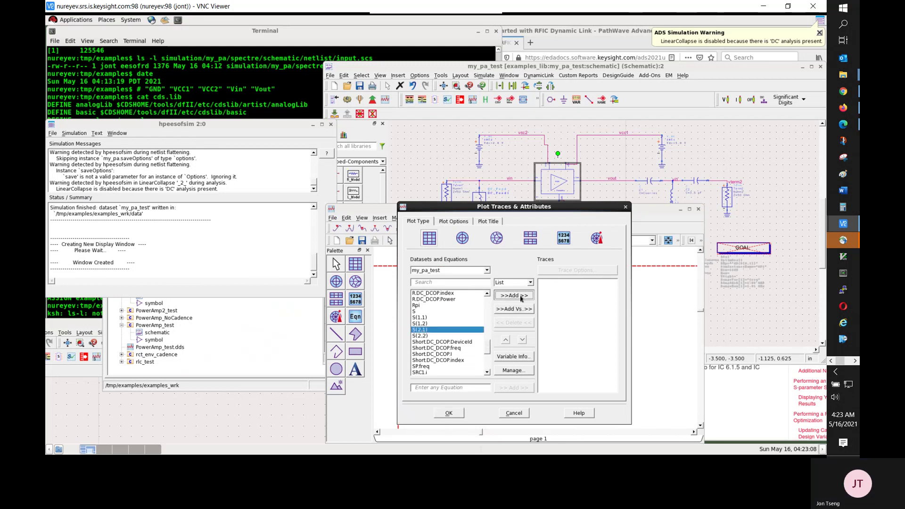
{"action": "left_click", "coordinate": [501, 368]}
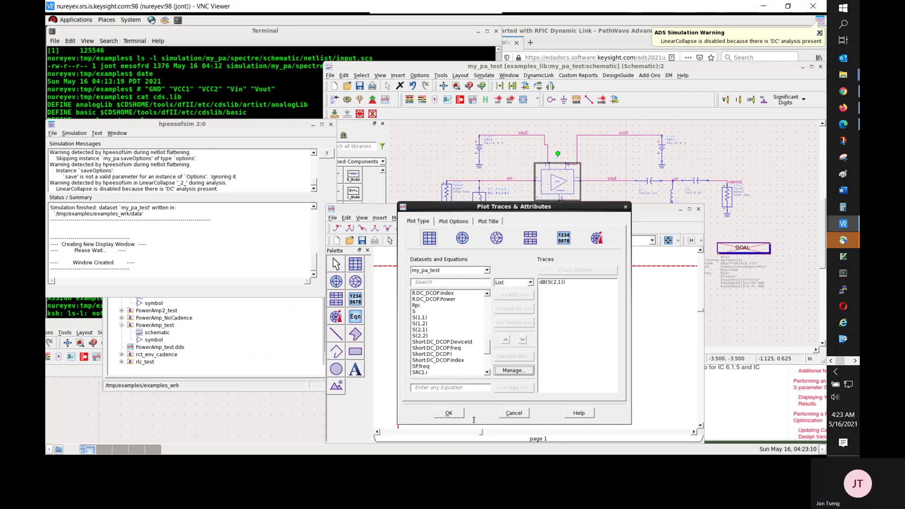
{"action": "left_click", "coordinate": [449, 413]}
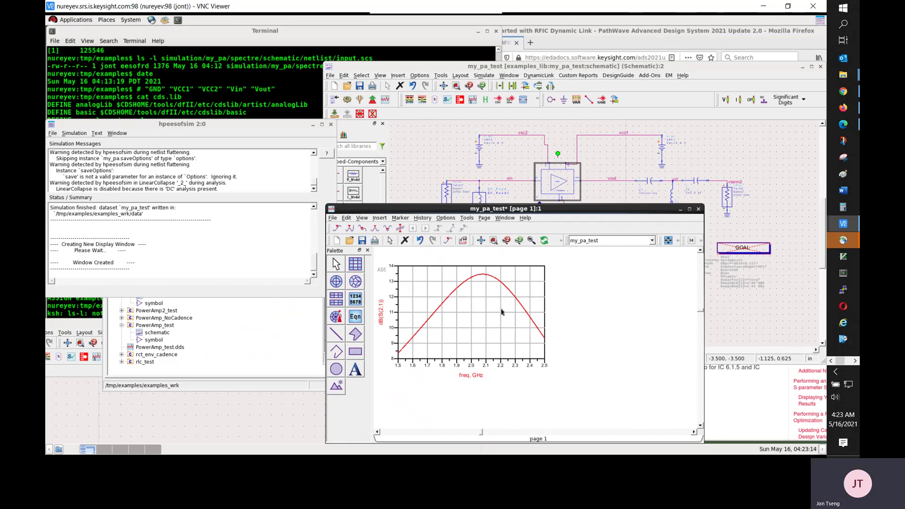
Step: Add dB(S(2,1)) from the PowerAmp_test dataset as a second trace on the plot
{"action": "double_click", "coordinate": [502, 312]}
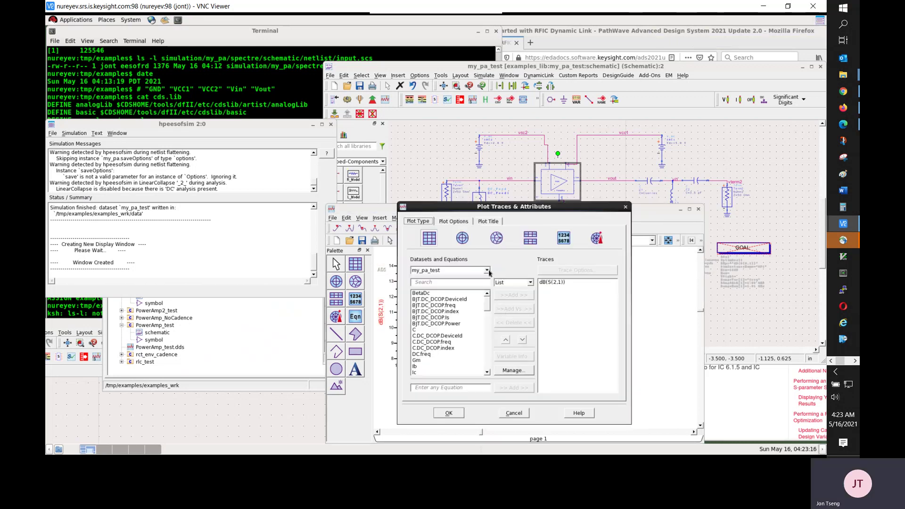
{"action": "left_click", "coordinate": [487, 271]}
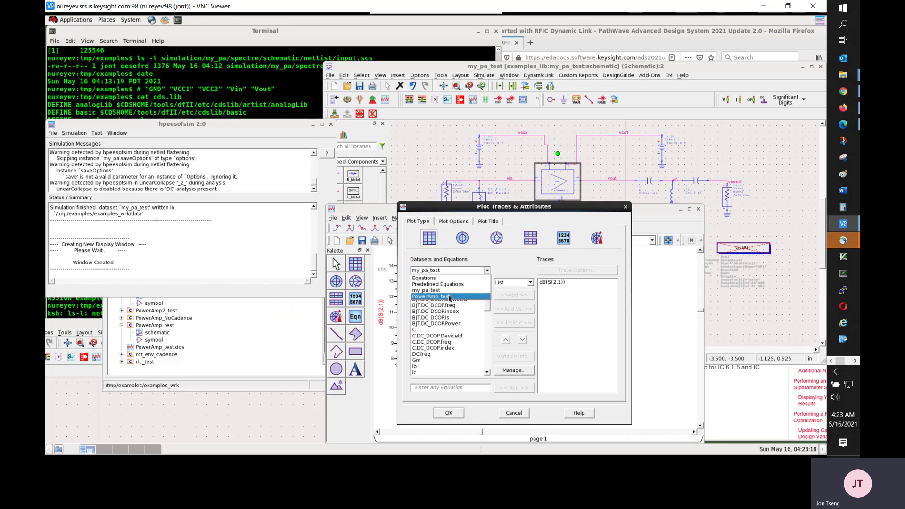
{"action": "left_click", "coordinate": [449, 297]}
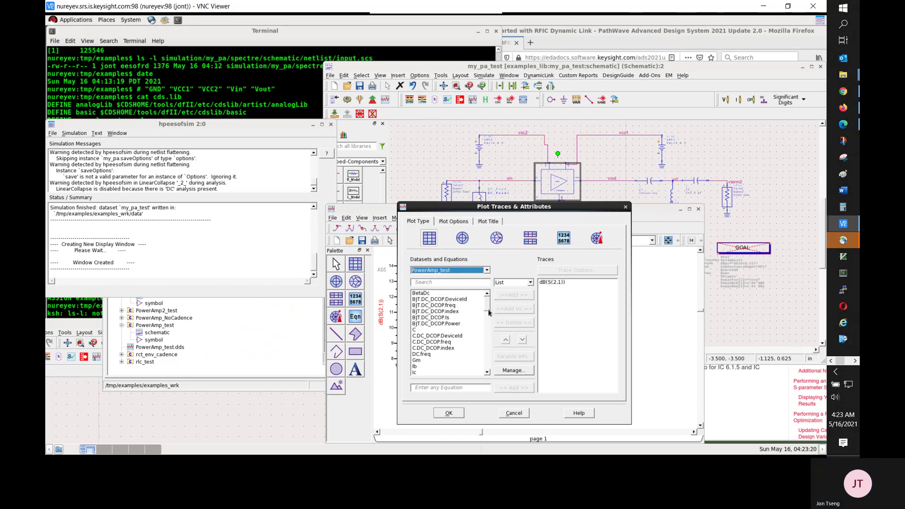
{"action": "left_click_drag", "start_coordinate": [489, 313], "coordinate": [489, 348]}
{"action": "left_click", "coordinate": [423, 354]}
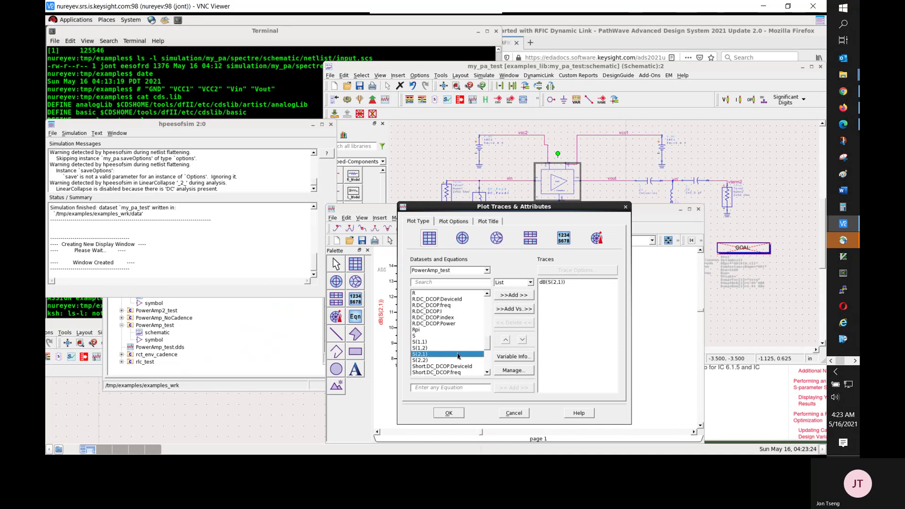
{"action": "left_click", "coordinate": [515, 296]}
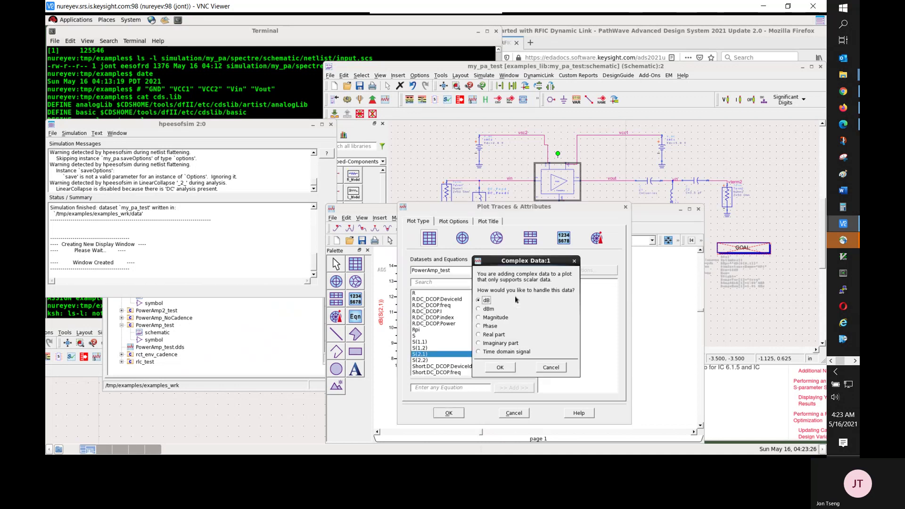
{"action": "left_click", "coordinate": [501, 368]}
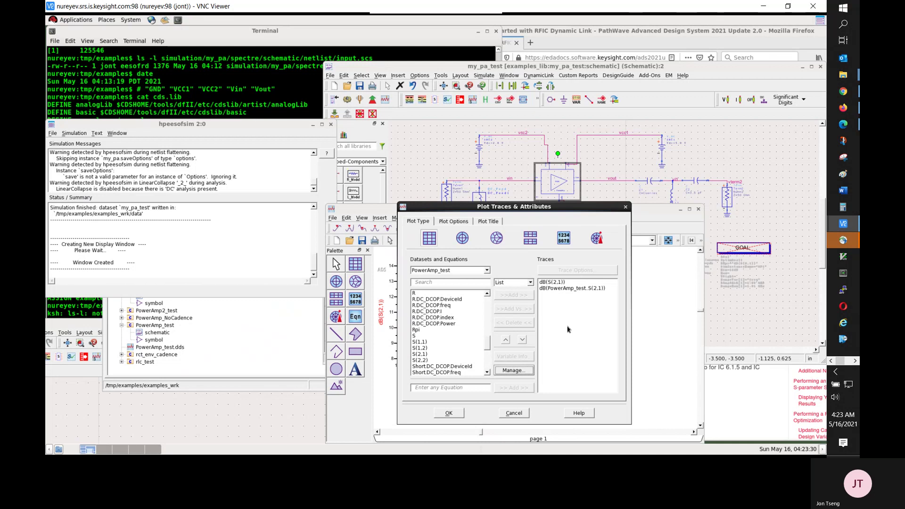
{"action": "left_click", "coordinate": [582, 290]}
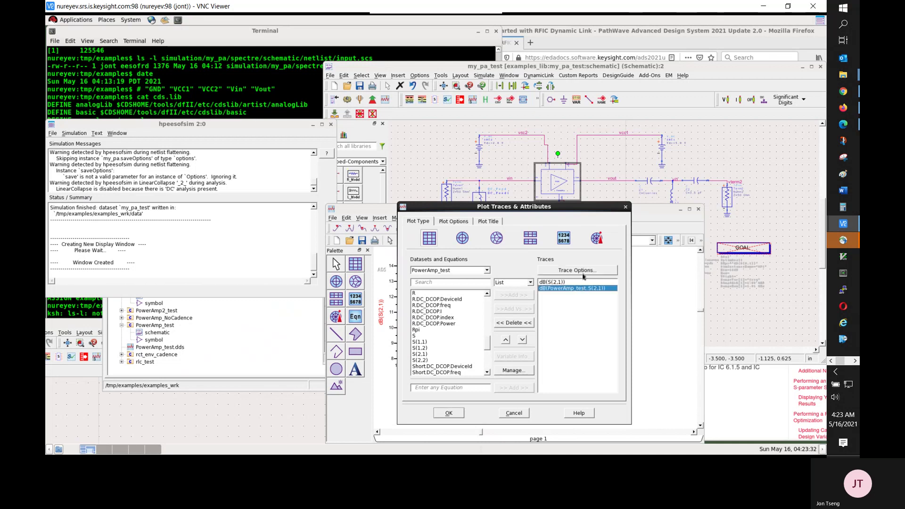
Step: Mark the PowerAmp_test trace with symbols at all data points
{"action": "left_click", "coordinate": [583, 276]}
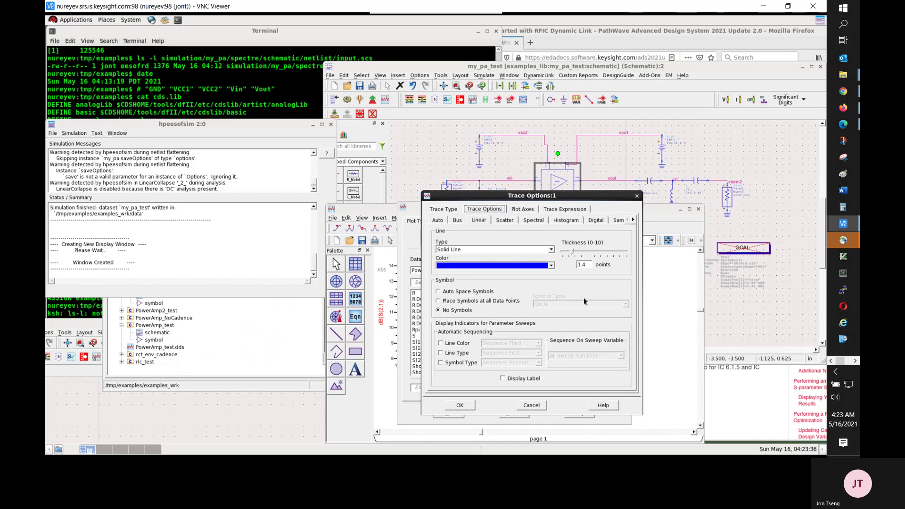
{"action": "left_click", "coordinate": [438, 302]}
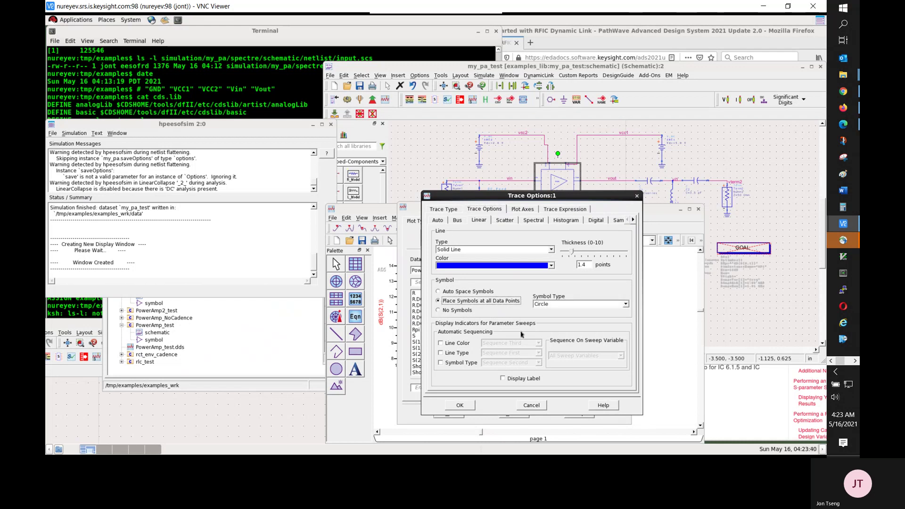
{"action": "left_click", "coordinate": [462, 406]}
Step: Mark the my_pa_test dB(S(2,1)) trace with X symbols at all data points
{"action": "left_click", "coordinate": [556, 282]}
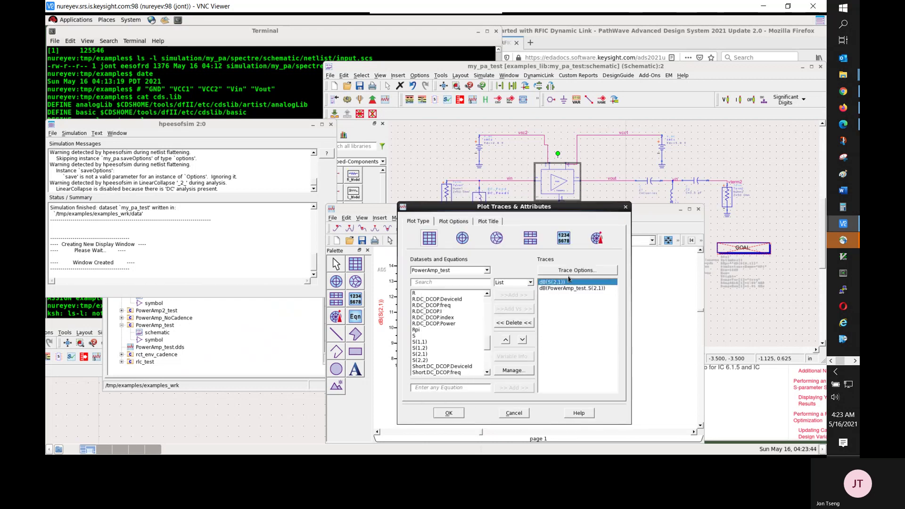
{"action": "left_click", "coordinate": [573, 273]}
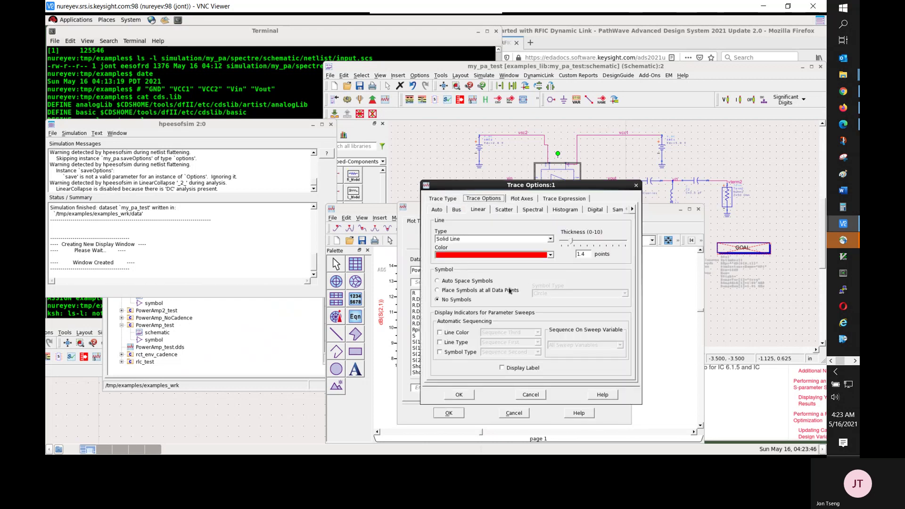
{"action": "left_click", "coordinate": [438, 290]}
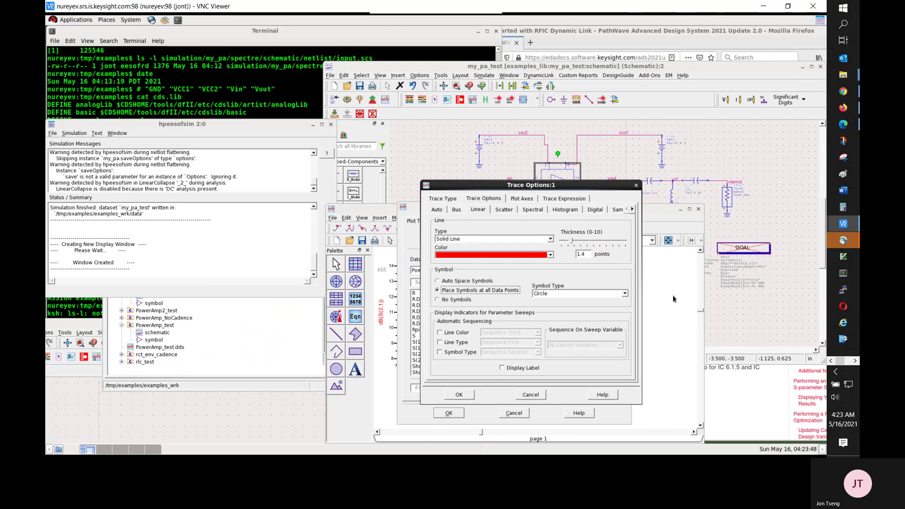
{"action": "left_click", "coordinate": [625, 294]}
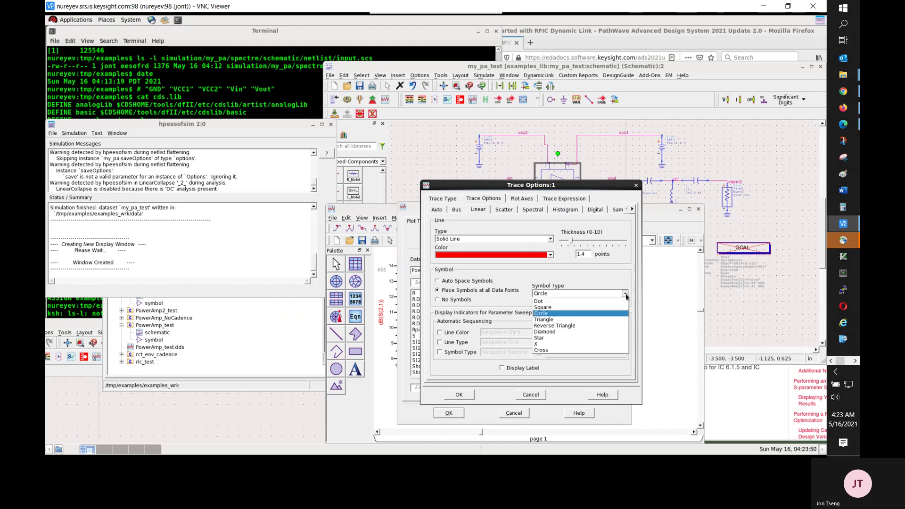
{"action": "left_click", "coordinate": [550, 346]}
{"action": "left_click", "coordinate": [472, 396]}
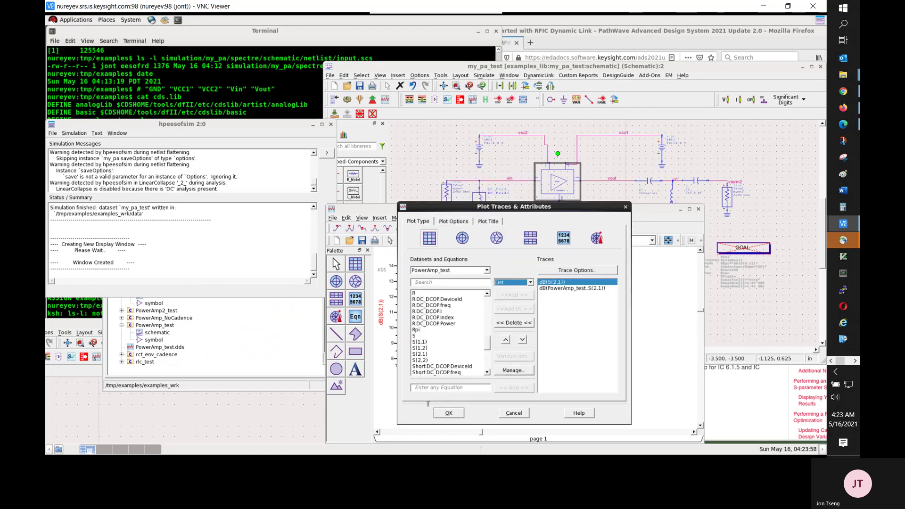
Step: Apply the traces, then maximize, autoscale and zoom to compare the two overlaid curves
{"action": "left_click", "coordinate": [449, 413]}
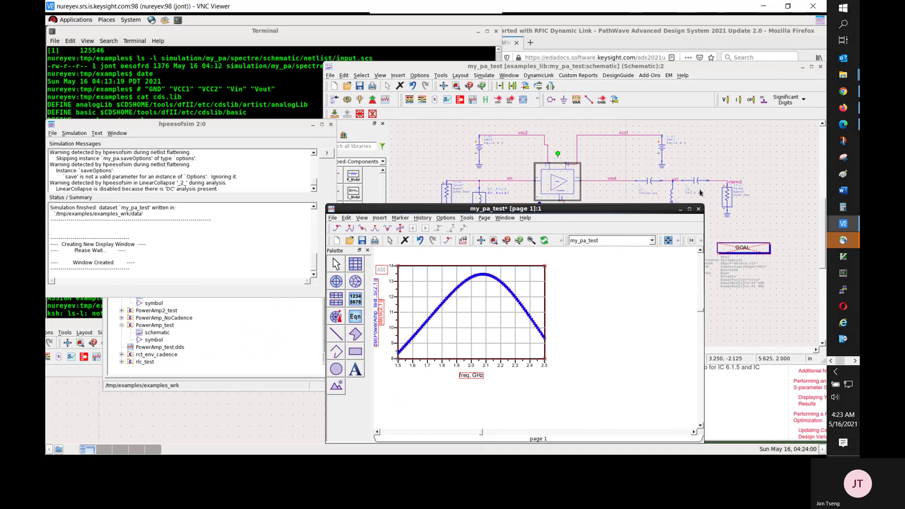
{"action": "left_click", "coordinate": [690, 211]}
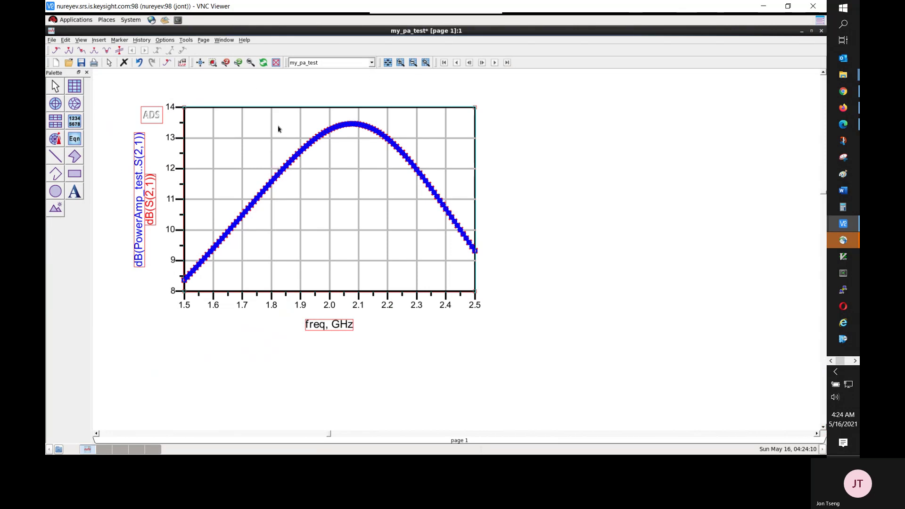
{"action": "left_click", "coordinate": [203, 65]}
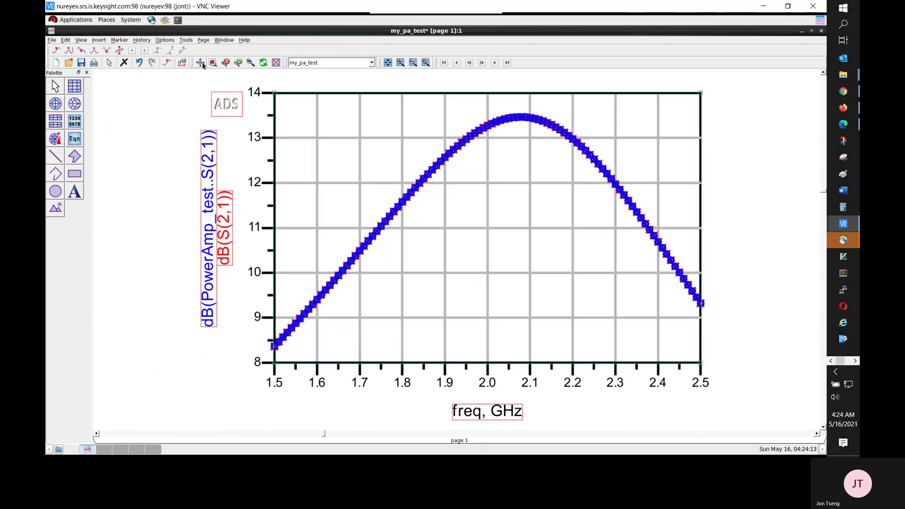
{"action": "left_click", "coordinate": [400, 63]}
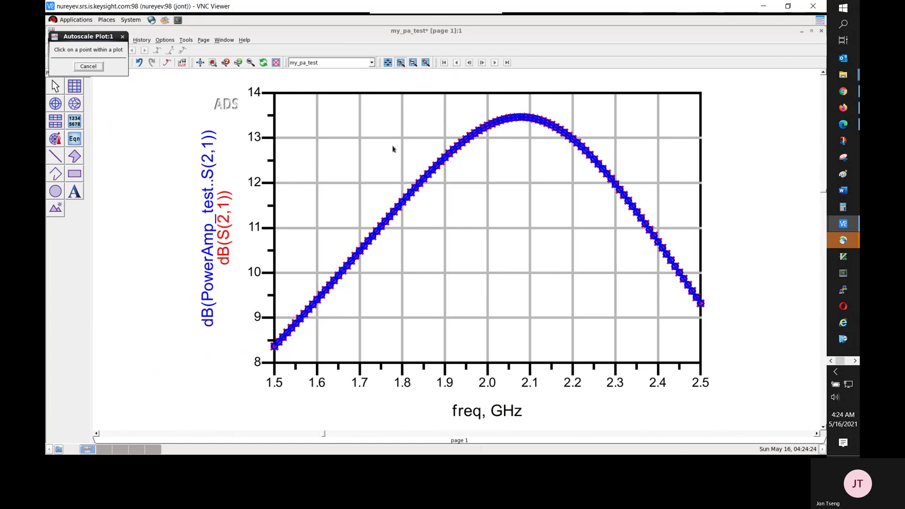
{"action": "left_click", "coordinate": [423, 180]}
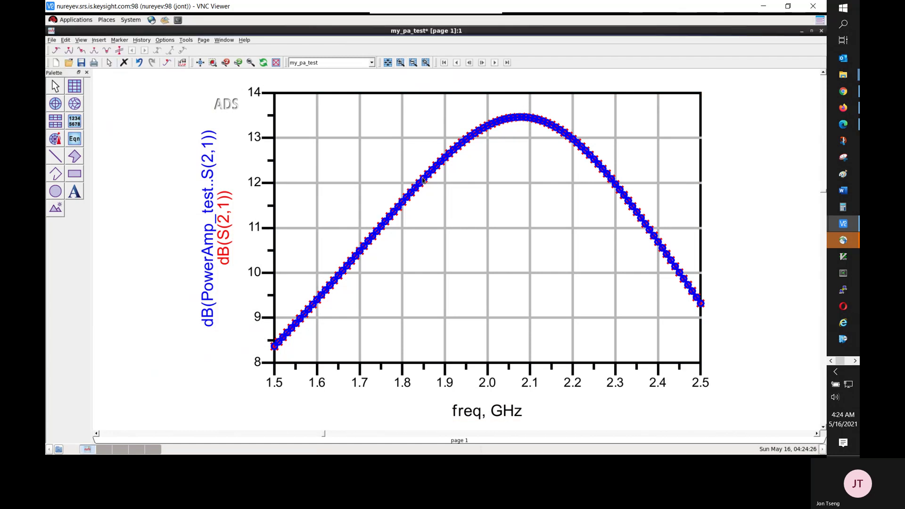
{"action": "left_click", "coordinate": [429, 179]}
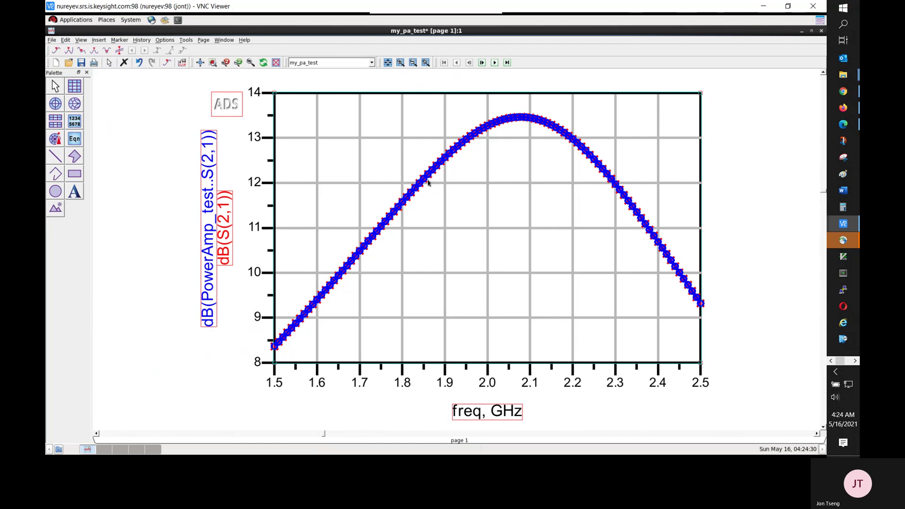
{"action": "scroll", "coordinate": [428, 181], "scroll_direction": "up", "scroll_amount": 2}
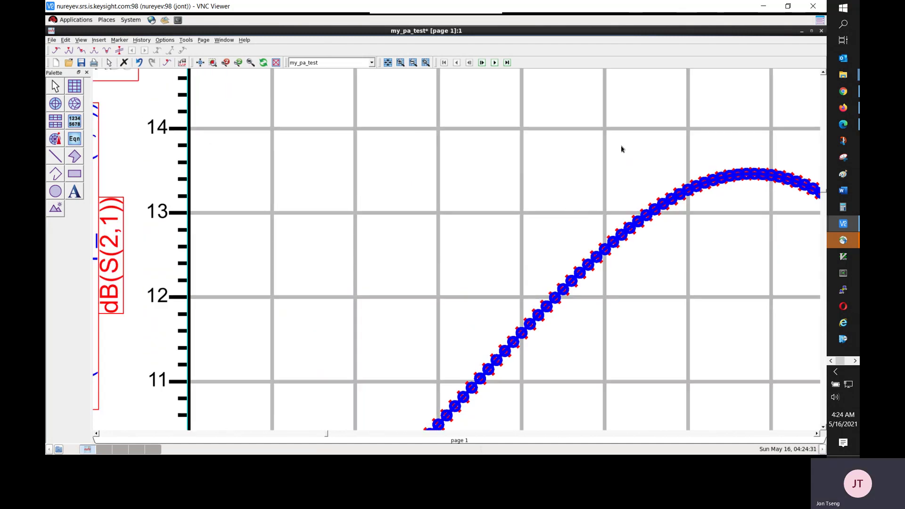
{"action": "left_click", "coordinate": [388, 62]}
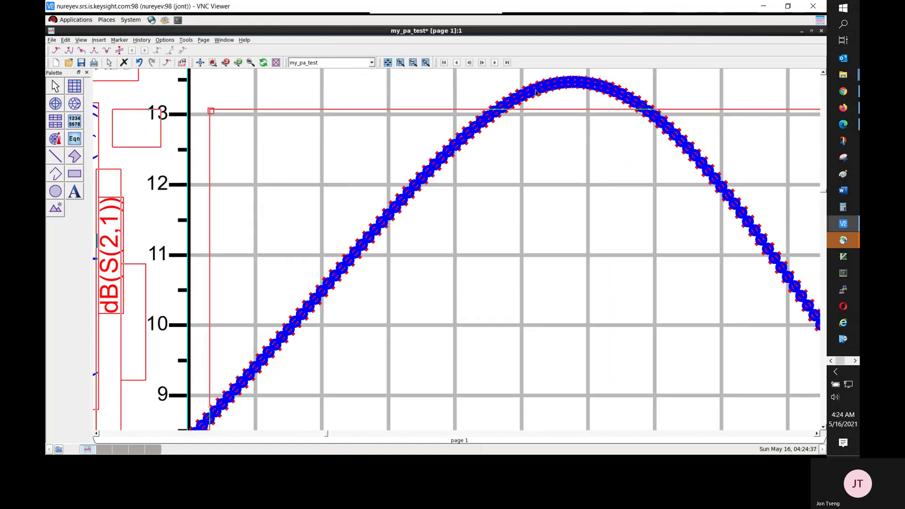
{"action": "left_click", "coordinate": [812, 31]}
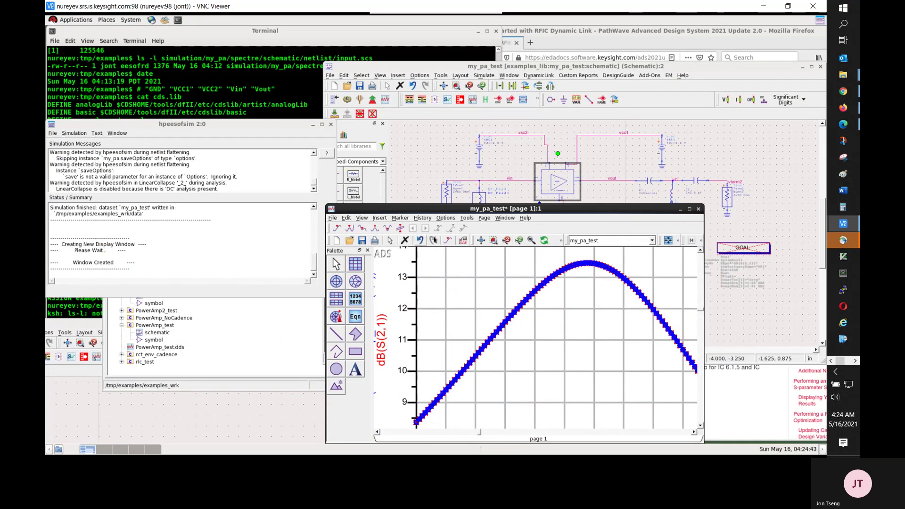
Step: Fit the plot to view, close the hpeesofsim log, and open the my_pa schematic from examples_lib
{"action": "left_click", "coordinate": [481, 241]}
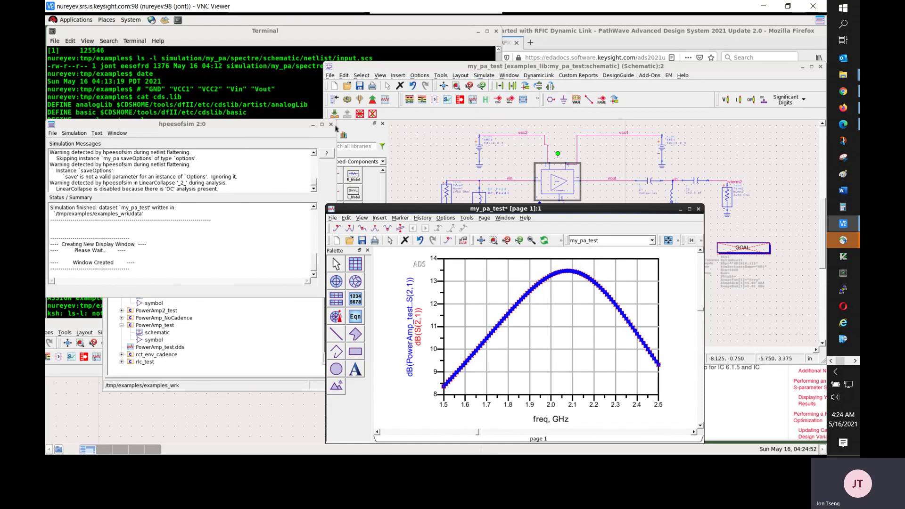
{"action": "left_click", "coordinate": [331, 125]}
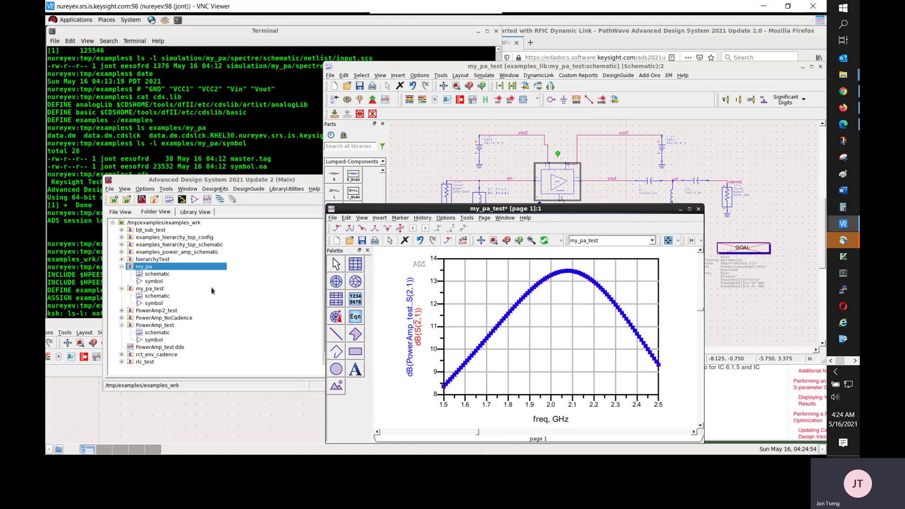
{"action": "left_click", "coordinate": [161, 275]}
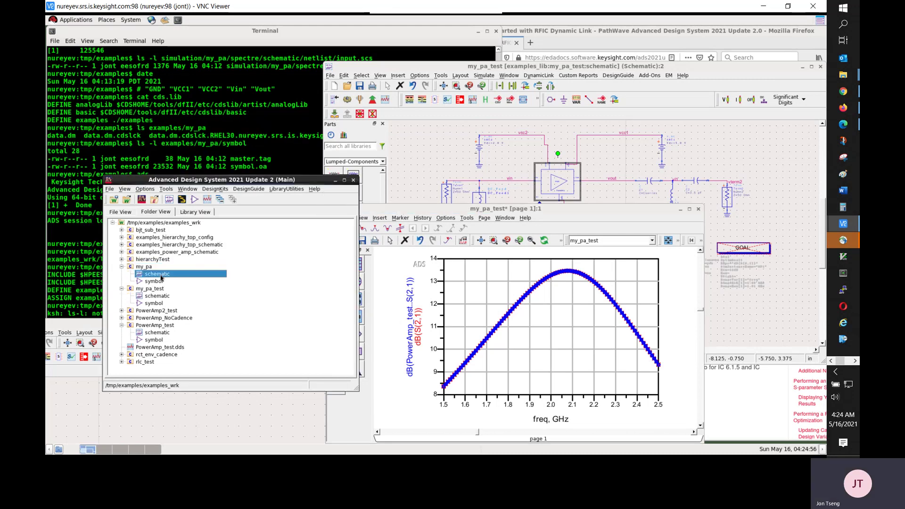
{"action": "double_click", "coordinate": [161, 276]}
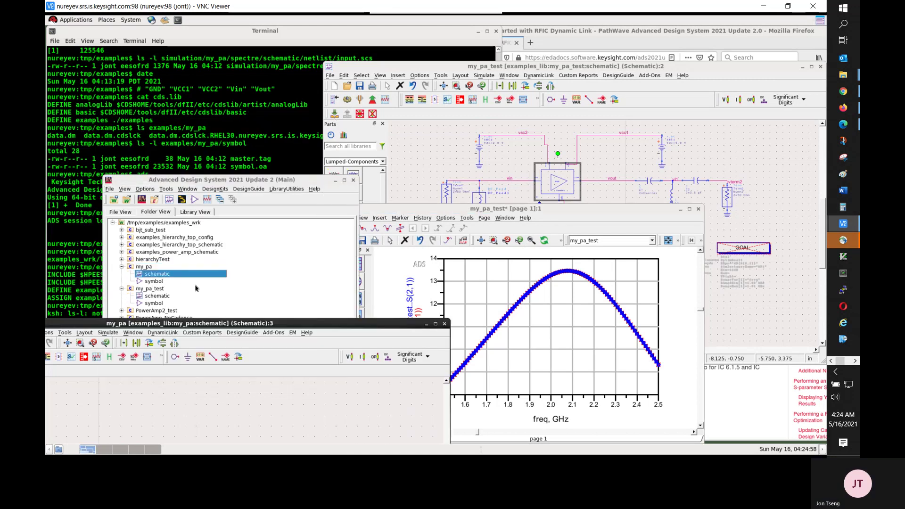